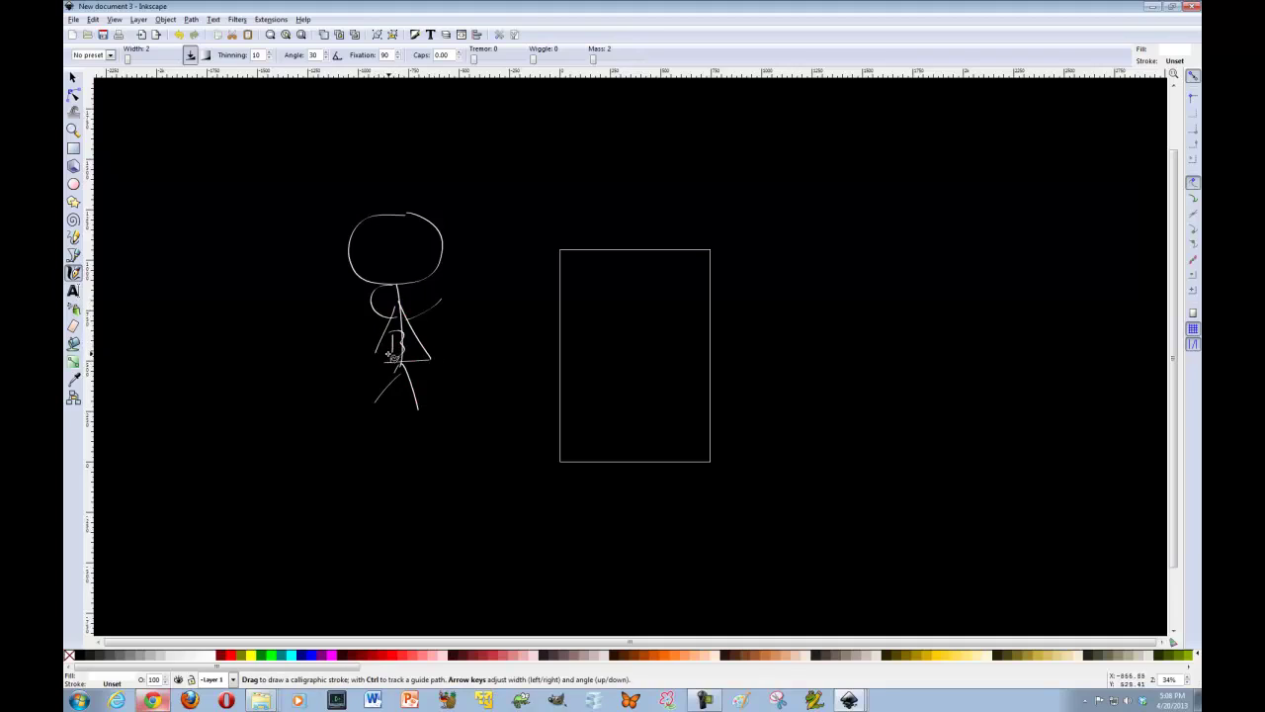
Draw a smiling face on the stick figure and handwrite the label "Bob" above its head
{"action": "left_click_drag", "start_coordinate": [397, 222], "coordinate": [400, 239]}
{"action": "mouse_move", "coordinate": [409, 254]}
{"action": "left_mouse_down"}
{"action": "mouse_move", "coordinate": [387, 267]}
{"action": "mouse_move", "coordinate": [411, 261]}
{"action": "left_mouse_up"}
{"action": "left_click_drag", "start_coordinate": [346, 188], "coordinate": [350, 198]}
{"action": "mouse_move", "coordinate": [330, 181]}
{"action": "left_mouse_down"}
{"action": "mouse_move", "coordinate": [360, 184]}
{"action": "mouse_move", "coordinate": [352, 203]}
{"action": "left_mouse_up"}
{"action": "left_click_drag", "start_coordinate": [369, 192], "coordinate": [371, 193]}
{"action": "left_click_drag", "start_coordinate": [380, 188], "coordinate": [381, 204]}
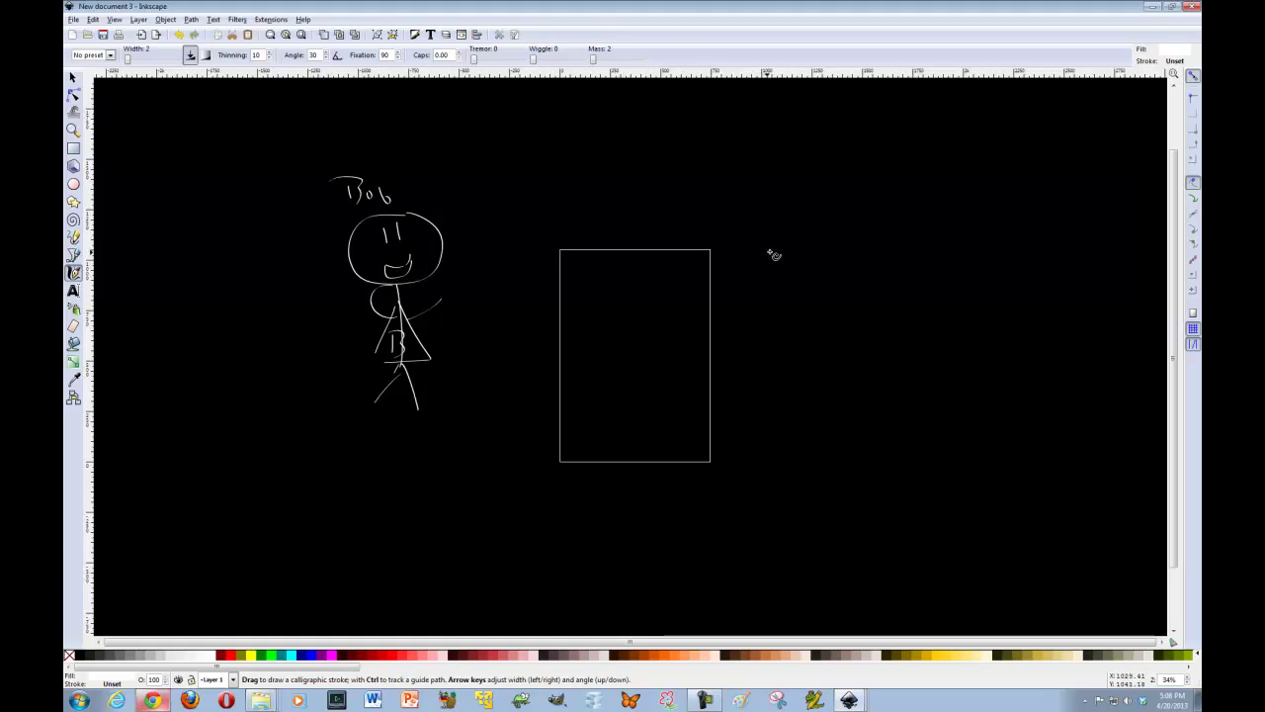
Draw a long-haired stick figure labelled "Alice" across the page from Bob, and add opposing arrows between the two
{"action": "mouse_move", "coordinate": [839, 222]}
{"action": "left_mouse_down"}
{"action": "mouse_move", "coordinate": [847, 249]}
{"action": "mouse_move", "coordinate": [816, 336]}
{"action": "left_mouse_up"}
{"action": "mouse_move", "coordinate": [811, 265]}
{"action": "left_mouse_down"}
{"action": "mouse_move", "coordinate": [813, 296]}
{"action": "mouse_move", "coordinate": [836, 286]}
{"action": "left_mouse_up"}
{"action": "mouse_move", "coordinate": [809, 336]}
{"action": "left_mouse_down"}
{"action": "mouse_move", "coordinate": [791, 376]}
{"action": "mouse_move", "coordinate": [819, 375]}
{"action": "left_mouse_up"}
{"action": "mouse_move", "coordinate": [814, 221]}
{"action": "left_mouse_down"}
{"action": "mouse_move", "coordinate": [815, 233]}
{"action": "mouse_move", "coordinate": [786, 212]}
{"action": "mouse_move", "coordinate": [762, 353]}
{"action": "left_mouse_up"}
{"action": "right_click", "coordinate": [814, 206]}
{"action": "left_click", "coordinate": [790, 198]}
{"action": "mouse_move", "coordinate": [837, 201]}
{"action": "left_mouse_down"}
{"action": "mouse_move", "coordinate": [866, 296]}
{"action": "mouse_move", "coordinate": [860, 364]}
{"action": "left_mouse_up"}
{"action": "mouse_move", "coordinate": [779, 159]}
{"action": "left_mouse_down"}
{"action": "mouse_move", "coordinate": [764, 193]}
{"action": "mouse_move", "coordinate": [815, 188]}
{"action": "left_mouse_up"}
{"action": "left_click_drag", "start_coordinate": [832, 180], "coordinate": [838, 176]}
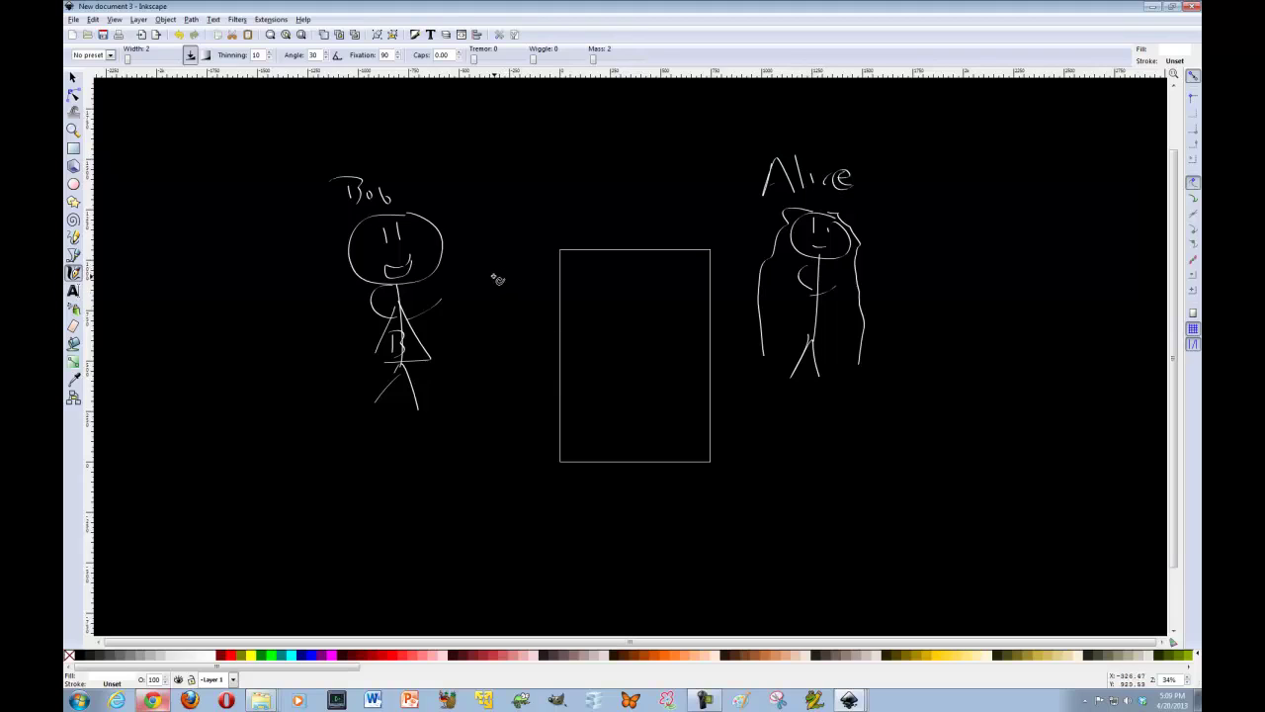
{"action": "mouse_move", "coordinate": [473, 269]}
{"action": "left_mouse_down"}
{"action": "mouse_move", "coordinate": [714, 262]}
{"action": "mouse_move", "coordinate": [613, 309]}
{"action": "mouse_move", "coordinate": [494, 310]}
{"action": "mouse_move", "coordinate": [512, 327]}
{"action": "left_mouse_up"}
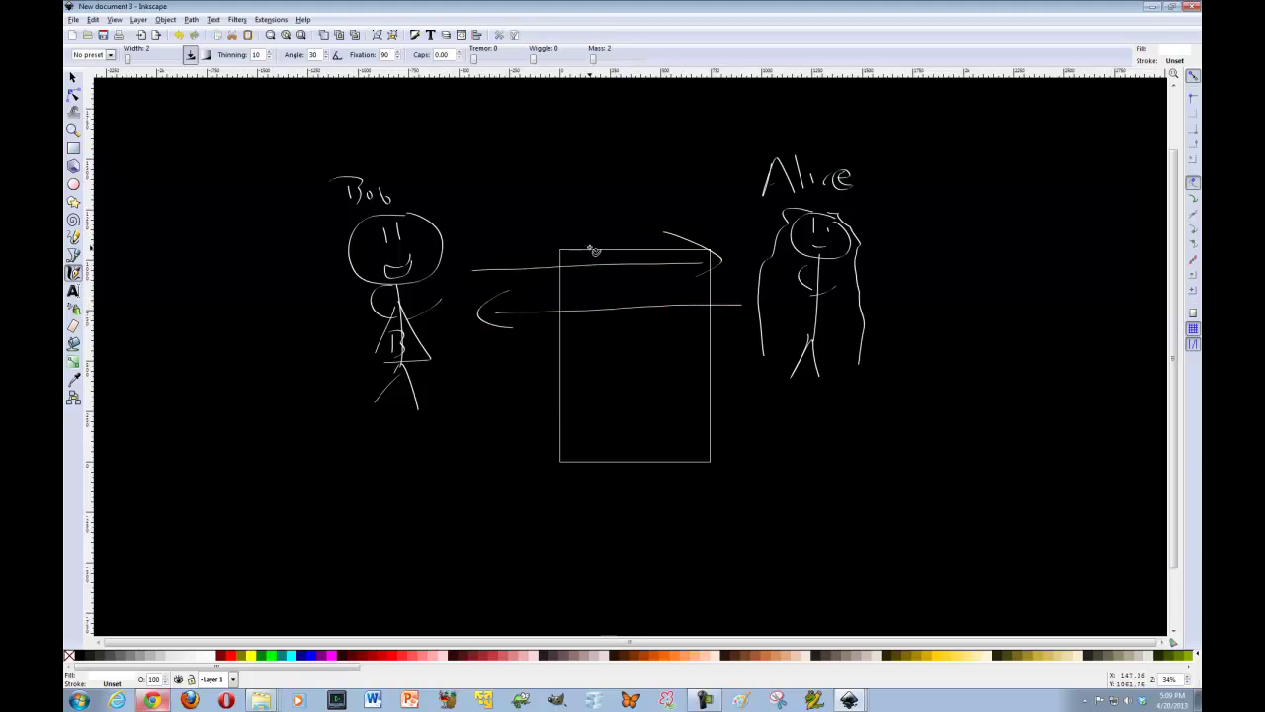
Draw a third long-haired stick figure with a face below the page outline and handwrite "Eve" beside it
{"action": "right_click", "coordinate": [615, 553]}
{"action": "left_click", "coordinate": [587, 496]}
{"action": "scroll", "coordinate": [638, 475], "scroll_direction": "down", "scroll_amount": 2}
{"action": "mouse_move", "coordinate": [628, 447]}
{"action": "left_mouse_down"}
{"action": "mouse_move", "coordinate": [607, 486]}
{"action": "mouse_move", "coordinate": [623, 494]}
{"action": "mouse_move", "coordinate": [615, 537]}
{"action": "left_mouse_up"}
{"action": "left_click_drag", "start_coordinate": [590, 490], "coordinate": [648, 493]}
{"action": "mouse_move", "coordinate": [610, 536]}
{"action": "left_mouse_down"}
{"action": "mouse_move", "coordinate": [597, 564]}
{"action": "mouse_move", "coordinate": [624, 559]}
{"action": "left_mouse_up"}
{"action": "left_click_drag", "start_coordinate": [610, 446], "coordinate": [614, 459]}
{"action": "mouse_move", "coordinate": [619, 447]}
{"action": "left_mouse_down"}
{"action": "mouse_move", "coordinate": [624, 467]}
{"action": "mouse_move", "coordinate": [577, 454]}
{"action": "mouse_move", "coordinate": [558, 549]}
{"action": "mouse_move", "coordinate": [657, 463]}
{"action": "mouse_move", "coordinate": [672, 539]}
{"action": "left_mouse_up"}
{"action": "mouse_move", "coordinate": [611, 467]}
{"action": "left_mouse_down"}
{"action": "mouse_move", "coordinate": [617, 483]}
{"action": "mouse_move", "coordinate": [628, 464]}
{"action": "mouse_move", "coordinate": [681, 512]}
{"action": "mouse_move", "coordinate": [686, 543]}
{"action": "left_mouse_up"}
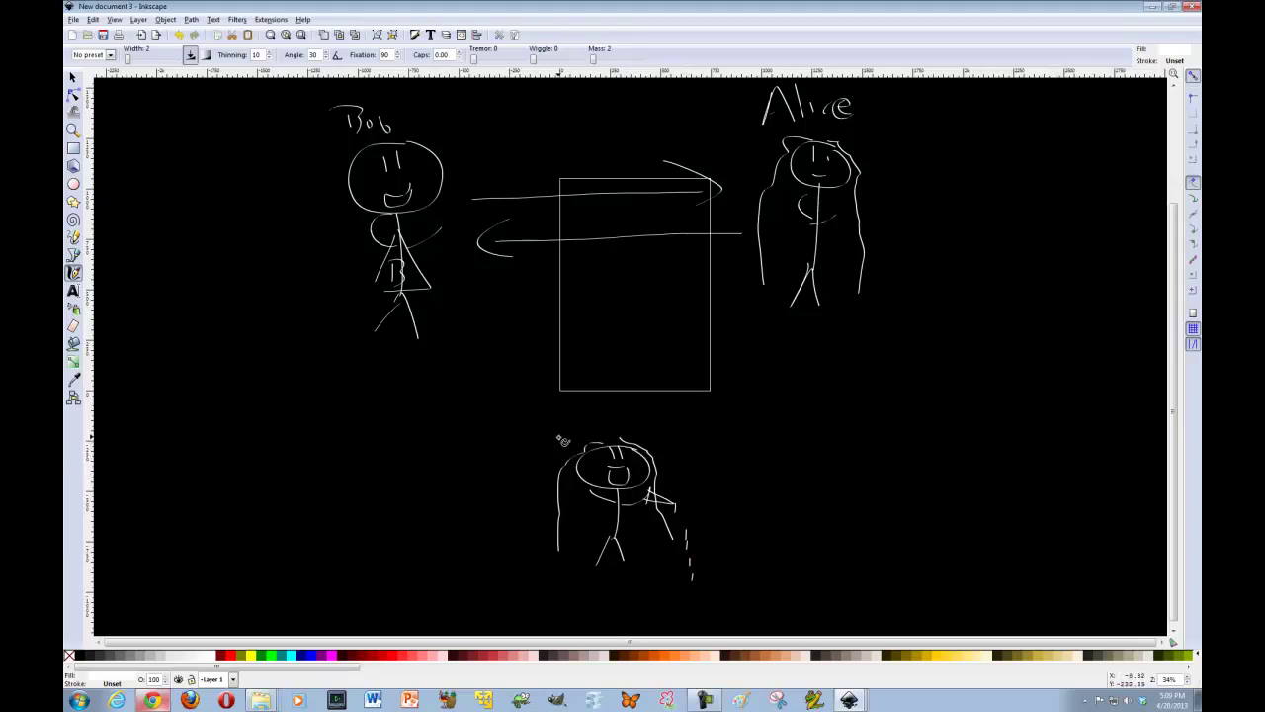
{"action": "left_click_drag", "start_coordinate": [568, 438], "coordinate": [548, 423]}
{"action": "left_click_drag", "start_coordinate": [558, 428], "coordinate": [592, 436]}
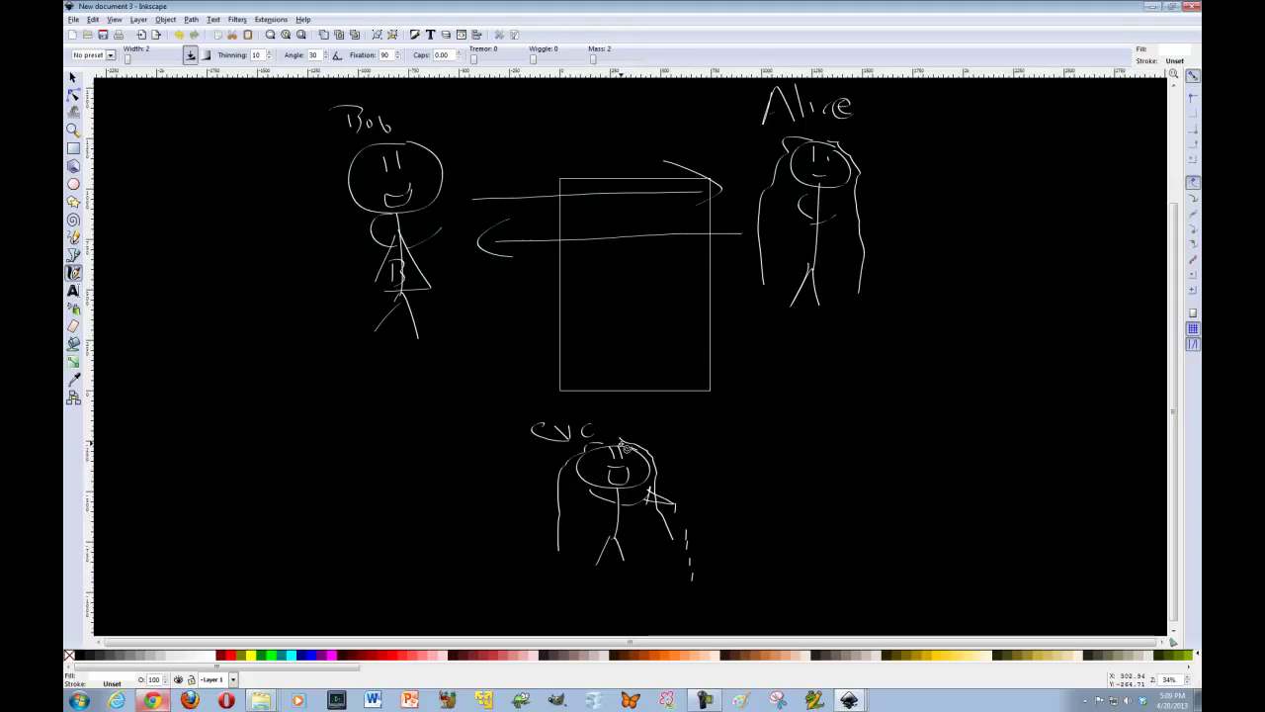
Label the arrows with messages m1 and m2, circle both, and draw an arrow from Eve to m1
{"action": "mouse_move", "coordinate": [613, 267]}
{"action": "left_mouse_down"}
{"action": "mouse_move", "coordinate": [627, 260]}
{"action": "mouse_move", "coordinate": [661, 287]}
{"action": "left_mouse_up"}
{"action": "mouse_move", "coordinate": [599, 182]}
{"action": "left_mouse_down"}
{"action": "mouse_move", "coordinate": [641, 176]}
{"action": "mouse_move", "coordinate": [656, 188]}
{"action": "left_mouse_up"}
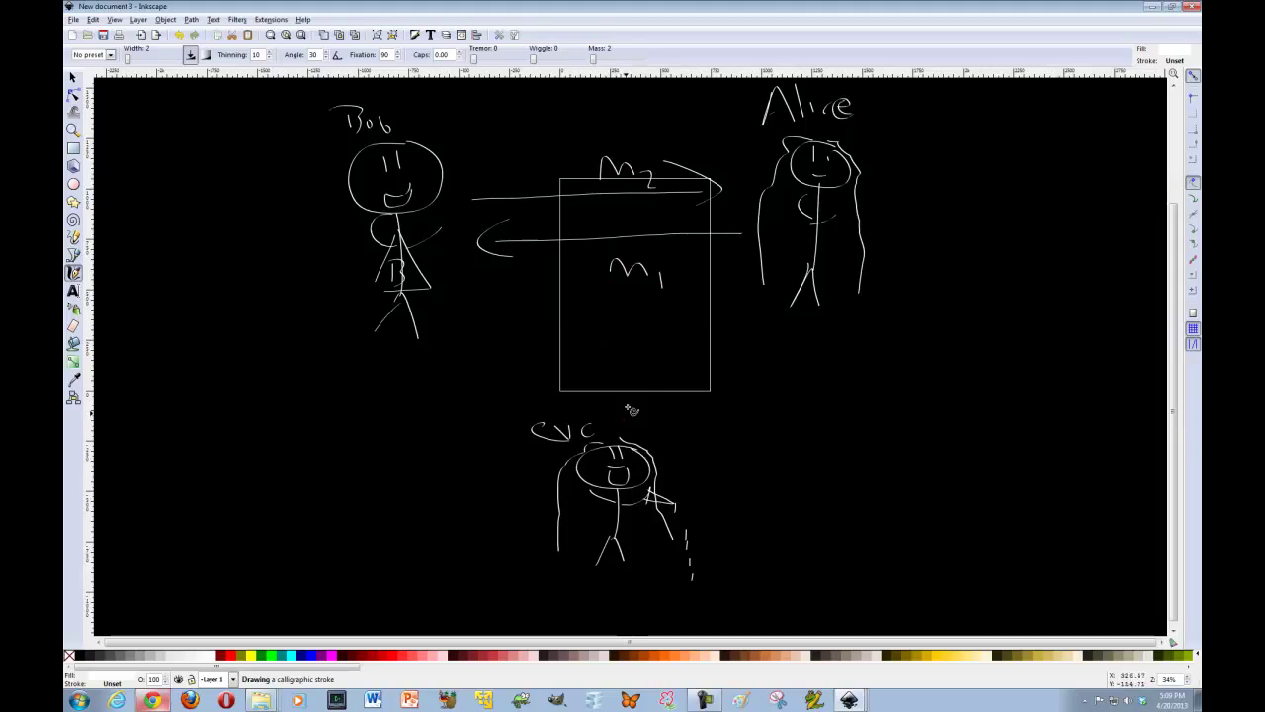
{"action": "mouse_move", "coordinate": [623, 420]}
{"action": "left_mouse_down"}
{"action": "mouse_move", "coordinate": [640, 318]}
{"action": "mouse_move", "coordinate": [649, 330]}
{"action": "left_mouse_up"}
{"action": "mouse_move", "coordinate": [668, 282]}
{"action": "left_mouse_down"}
{"action": "mouse_move", "coordinate": [597, 292]}
{"action": "mouse_move", "coordinate": [674, 265]}
{"action": "left_mouse_up"}
{"action": "mouse_move", "coordinate": [646, 346]}
{"action": "left_mouse_down"}
{"action": "mouse_move", "coordinate": [591, 326]}
{"action": "mouse_move", "coordinate": [579, 133]}
{"action": "mouse_move", "coordinate": [570, 209]}
{"action": "left_mouse_up"}
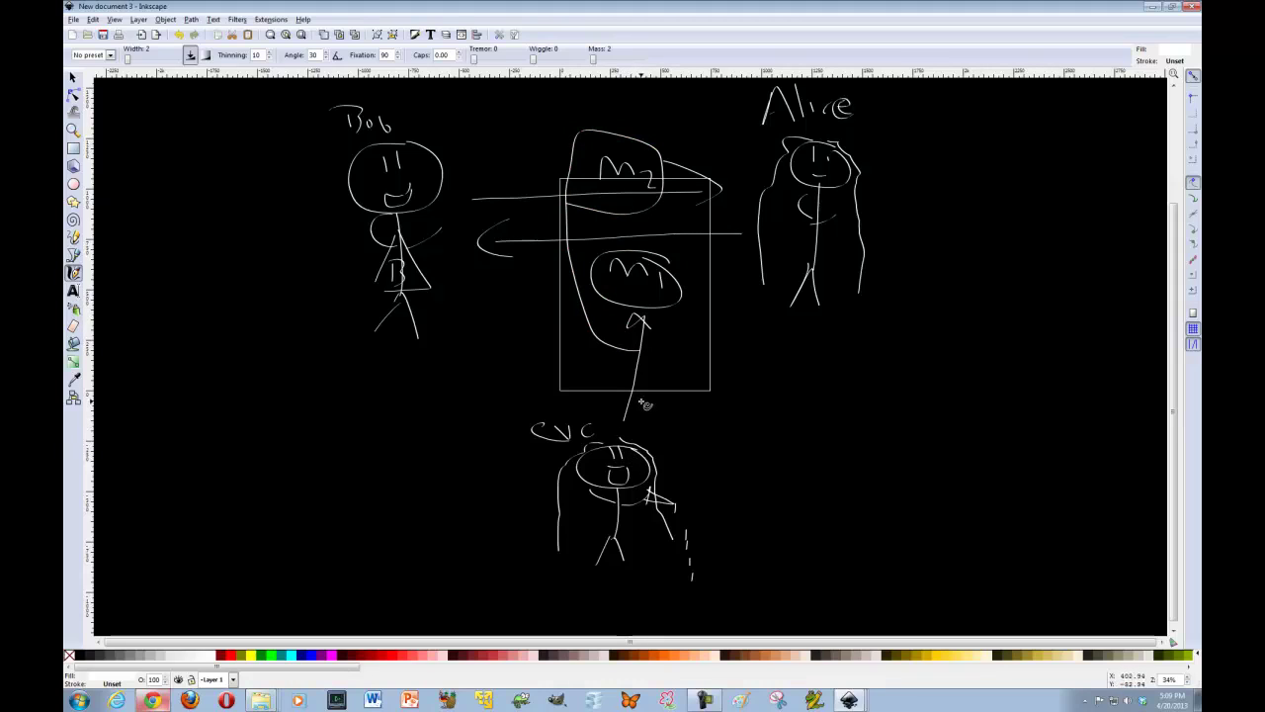
Handwrite the quoted message "I Love You" next to Eve's head
{"action": "left_click_drag", "start_coordinate": [651, 399], "coordinate": [648, 412]}
{"action": "mouse_move", "coordinate": [659, 400]}
{"action": "left_mouse_down"}
{"action": "mouse_move", "coordinate": [655, 411]}
{"action": "mouse_move", "coordinate": [691, 405]}
{"action": "mouse_move", "coordinate": [680, 431]}
{"action": "left_mouse_up"}
{"action": "left_click_drag", "start_coordinate": [668, 435], "coordinate": [722, 434]}
{"action": "left_click_drag", "start_coordinate": [734, 425], "coordinate": [813, 446]}
{"action": "left_click_drag", "start_coordinate": [812, 419], "coordinate": [832, 431]}
{"action": "left_click_drag", "start_coordinate": [845, 431], "coordinate": [861, 440]}
{"action": "left_click_drag", "start_coordinate": [871, 415], "coordinate": [868, 422]}
{"action": "left_click_drag", "start_coordinate": [881, 413], "coordinate": [878, 420]}
Draw a curved arrow from Eve up to Alice and turn Alice's eyes into crosses
{"action": "mouse_move", "coordinate": [678, 474]}
{"action": "left_mouse_down"}
{"action": "mouse_move", "coordinate": [876, 480]}
{"action": "mouse_move", "coordinate": [889, 318]}
{"action": "mouse_move", "coordinate": [868, 315]}
{"action": "left_mouse_up"}
{"action": "left_click_drag", "start_coordinate": [814, 154], "coordinate": [802, 167]}
{"action": "left_click_drag", "start_coordinate": [804, 152], "coordinate": [818, 167]}
{"action": "left_click_drag", "start_coordinate": [836, 159], "coordinate": [824, 171]}
{"action": "left_click_drag", "start_coordinate": [825, 158], "coordinate": [833, 170]}
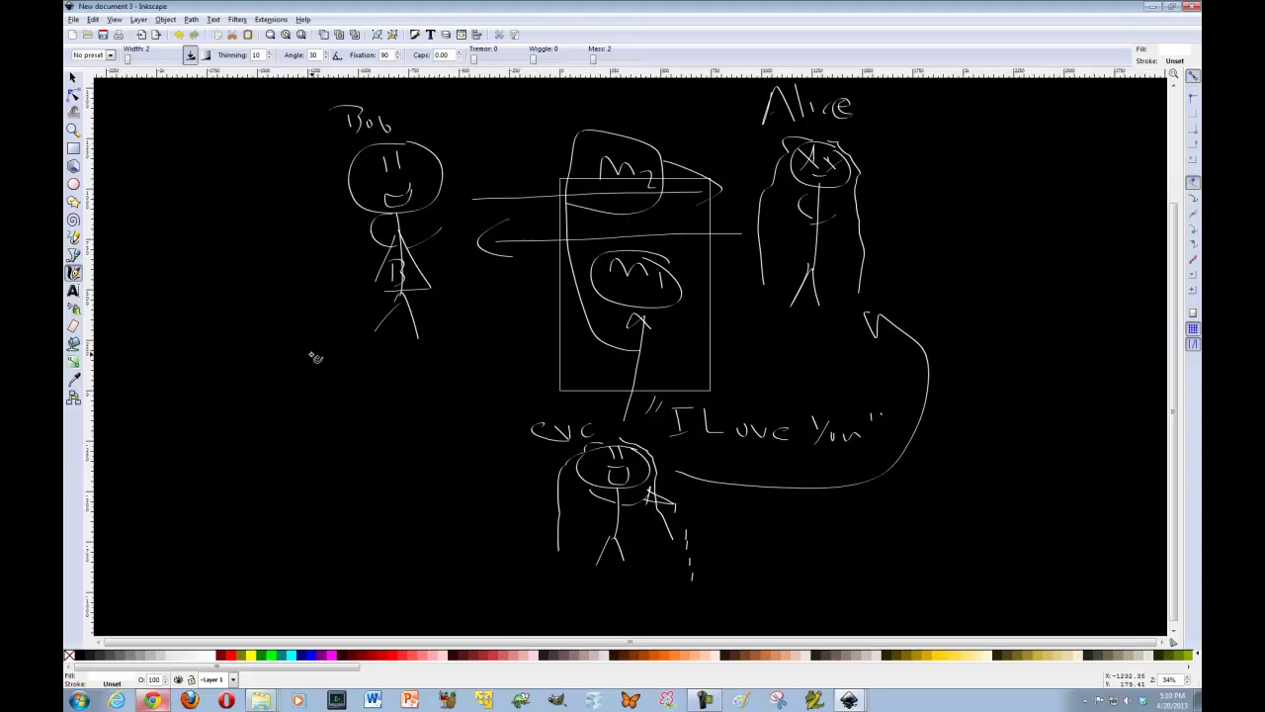
Create a new black document and handwrite the headings "Shared Key" and "Public Private Key" side by side
{"action": "left_click", "coordinate": [73, 19]}
{"action": "mouse_move", "coordinate": [87, 36]}
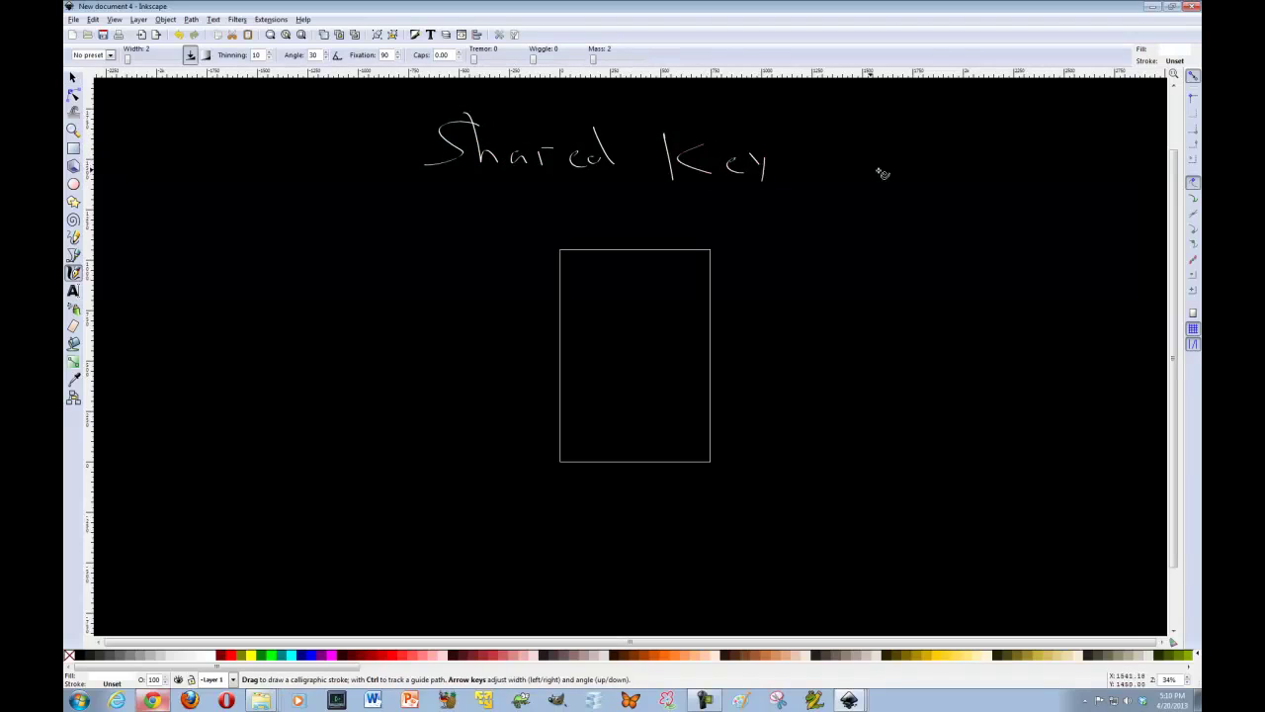
{"action": "left_click_drag", "start_coordinate": [869, 133], "coordinate": [960, 160]}
{"action": "left_click_drag", "start_coordinate": [990, 144], "coordinate": [991, 160]}
{"action": "left_click_drag", "start_coordinate": [912, 181], "coordinate": [914, 214]}
{"action": "left_click_drag", "start_coordinate": [915, 180], "coordinate": [951, 198]}
{"action": "mouse_move", "coordinate": [961, 186]}
{"action": "left_mouse_down"}
{"action": "mouse_move", "coordinate": [1033, 197]}
{"action": "mouse_move", "coordinate": [966, 259]}
{"action": "mouse_move", "coordinate": [1039, 261]}
{"action": "left_mouse_up"}
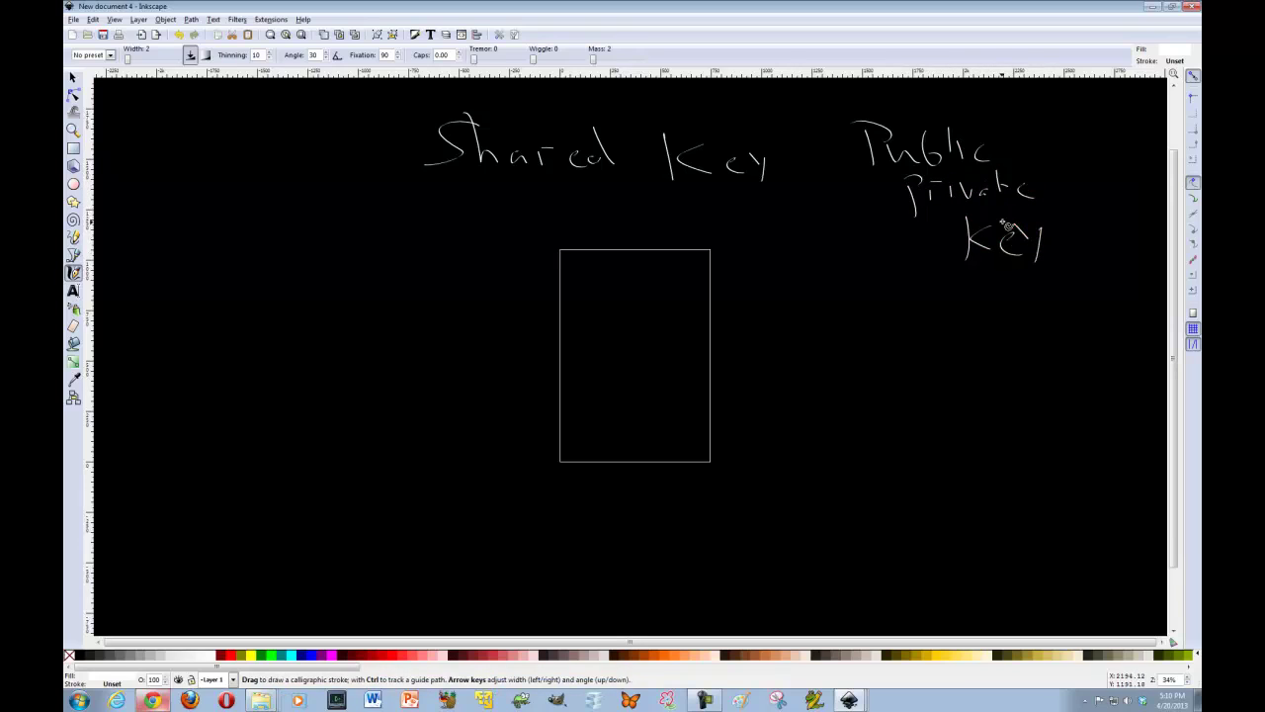
Underline the "Shared Key" heading and draw a stick figure for Bob to the left of the page outline
{"action": "left_click_drag", "start_coordinate": [388, 180], "coordinate": [746, 184]}
{"action": "mouse_move", "coordinate": [415, 245]}
{"action": "left_mouse_down"}
{"action": "mouse_move", "coordinate": [396, 280]}
{"action": "mouse_move", "coordinate": [441, 247]}
{"action": "left_mouse_up"}
{"action": "left_click_drag", "start_coordinate": [422, 278], "coordinate": [431, 351]}
{"action": "left_click_drag", "start_coordinate": [386, 306], "coordinate": [454, 293]}
{"action": "left_click_drag", "start_coordinate": [422, 363], "coordinate": [414, 401]}
{"action": "left_click_drag", "start_coordinate": [428, 351], "coordinate": [448, 378]}
{"action": "left_click_drag", "start_coordinate": [418, 276], "coordinate": [426, 277]}
{"action": "mouse_move", "coordinate": [417, 337]}
{"action": "left_mouse_down"}
{"action": "mouse_move", "coordinate": [424, 297]}
{"action": "mouse_move", "coordinate": [431, 334]}
{"action": "left_mouse_up"}
Draw a long-haired stick figure for Alice to the right of the page outline
{"action": "mouse_move", "coordinate": [777, 248]}
{"action": "left_mouse_down"}
{"action": "mouse_move", "coordinate": [807, 263]}
{"action": "mouse_move", "coordinate": [799, 255]}
{"action": "left_mouse_up"}
{"action": "left_click_drag", "start_coordinate": [784, 295], "coordinate": [797, 365]}
{"action": "left_click_drag", "start_coordinate": [767, 325], "coordinate": [822, 320]}
{"action": "mouse_move", "coordinate": [784, 376]}
{"action": "left_mouse_down"}
{"action": "mouse_move", "coordinate": [769, 406]}
{"action": "mouse_move", "coordinate": [812, 390]}
{"action": "left_mouse_up"}
{"action": "left_click_drag", "start_coordinate": [746, 249], "coordinate": [736, 334]}
{"action": "left_click_drag", "start_coordinate": [793, 251], "coordinate": [847, 341]}
Draw arrows from both figures to the circled k under the heading and label it "secret"
{"action": "mouse_move", "coordinate": [753, 250]}
{"action": "left_mouse_down"}
{"action": "mouse_move", "coordinate": [678, 221]}
{"action": "mouse_move", "coordinate": [670, 231]}
{"action": "left_mouse_up"}
{"action": "mouse_move", "coordinate": [470, 243]}
{"action": "left_mouse_down"}
{"action": "mouse_move", "coordinate": [652, 213]}
{"action": "mouse_move", "coordinate": [607, 202]}
{"action": "left_mouse_up"}
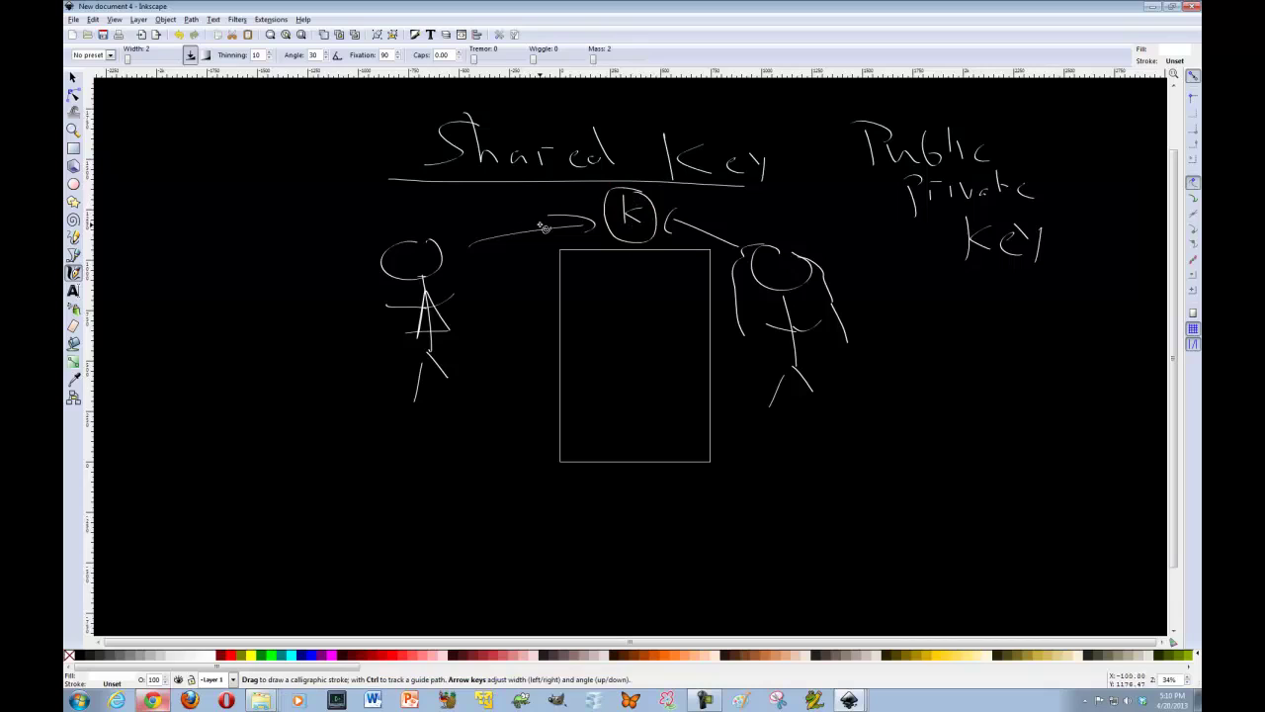
{"action": "mouse_move", "coordinate": [515, 193]}
{"action": "left_mouse_down"}
{"action": "mouse_move", "coordinate": [506, 204]}
{"action": "mouse_move", "coordinate": [588, 204]}
{"action": "left_mouse_up"}
Add a face to Bob and handwrite the encryption formula C(M,K) beside him with a circled C1 below it
{"action": "left_click_drag", "start_coordinate": [396, 246], "coordinate": [402, 252]}
{"action": "left_click_drag", "start_coordinate": [412, 246], "coordinate": [404, 263]}
{"action": "left_click_drag", "start_coordinate": [211, 273], "coordinate": [214, 304]}
{"action": "mouse_move", "coordinate": [246, 260]}
{"action": "left_mouse_down"}
{"action": "mouse_move", "coordinate": [254, 312]}
{"action": "mouse_move", "coordinate": [281, 279]}
{"action": "mouse_move", "coordinate": [293, 298]}
{"action": "mouse_move", "coordinate": [352, 287]}
{"action": "left_mouse_up"}
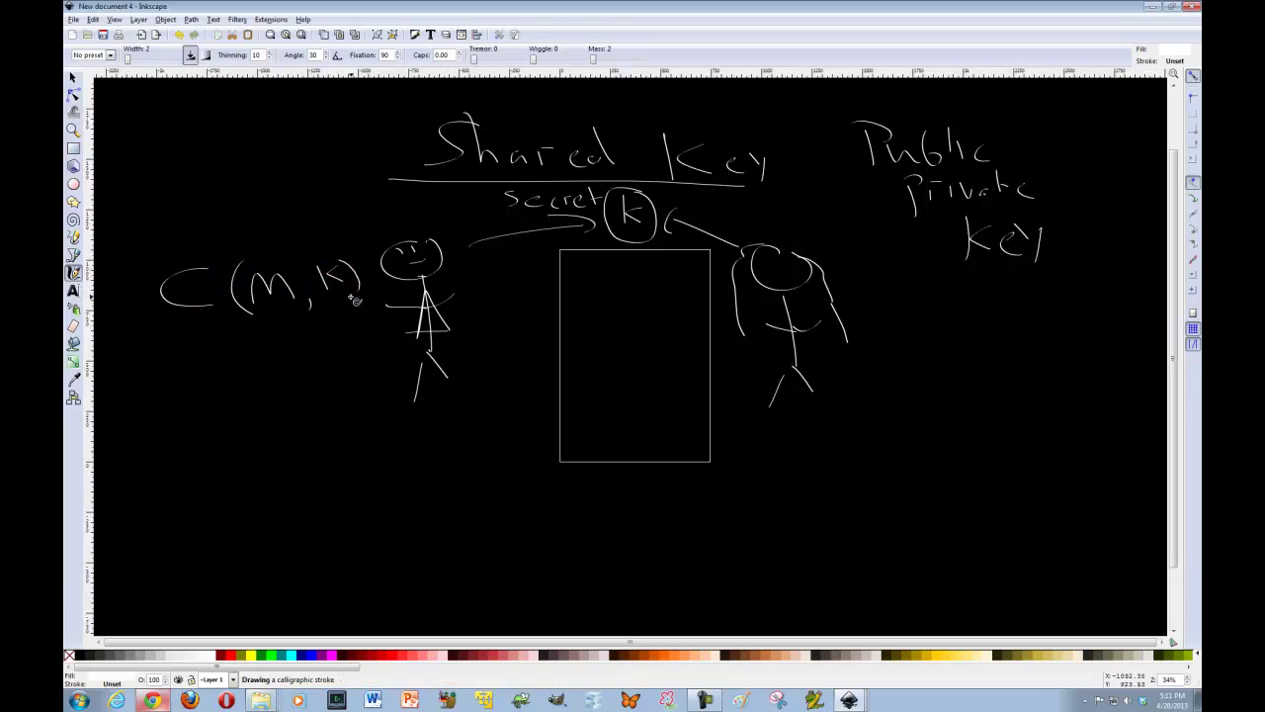
{"action": "mouse_move", "coordinate": [265, 334]}
{"action": "left_mouse_down"}
{"action": "mouse_move", "coordinate": [265, 366]}
{"action": "mouse_move", "coordinate": [292, 371]}
{"action": "mouse_move", "coordinate": [176, 348]}
{"action": "mouse_move", "coordinate": [318, 348]}
{"action": "left_mouse_up"}
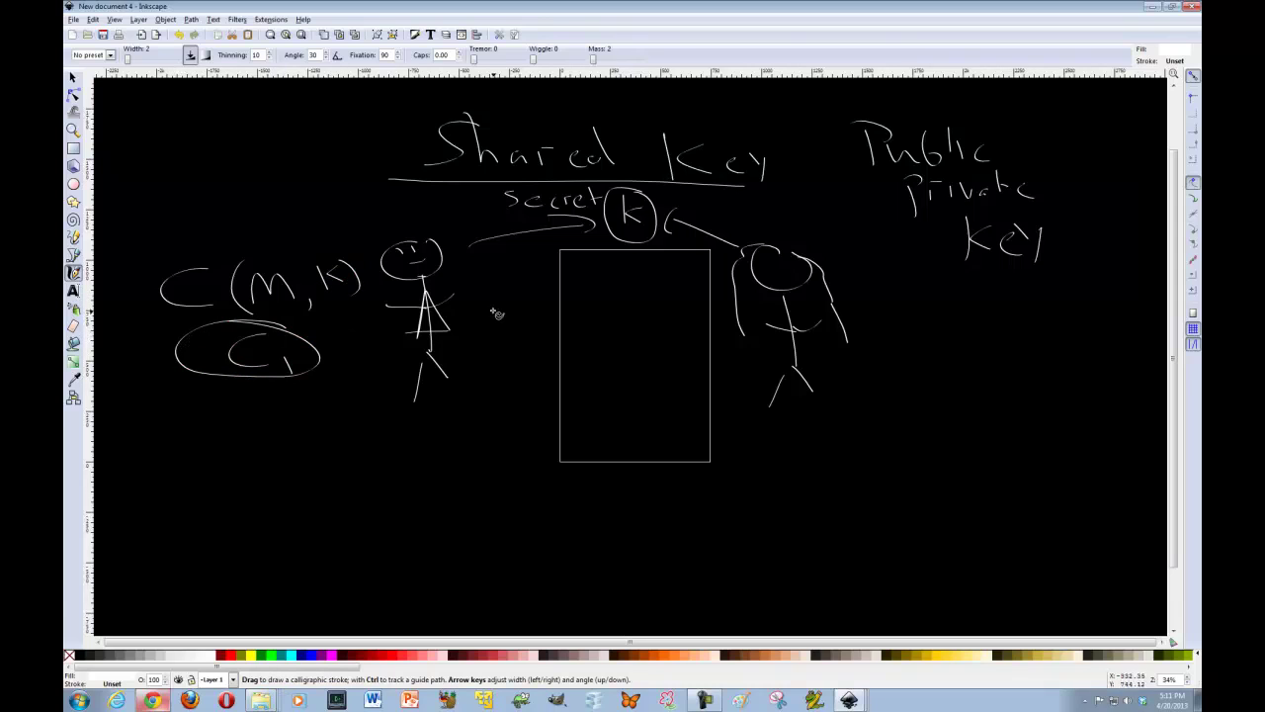
Draw an arrow from Bob towards Alice and write a circled C1 on it
{"action": "left_click_drag", "start_coordinate": [468, 289], "coordinate": [624, 292]}
{"action": "left_click_drag", "start_coordinate": [592, 277], "coordinate": [617, 307]}
{"action": "mouse_move", "coordinate": [575, 253]}
{"action": "left_mouse_down"}
{"action": "mouse_move", "coordinate": [556, 260]}
{"action": "mouse_move", "coordinate": [567, 271]}
{"action": "left_mouse_up"}
{"action": "left_click_drag", "start_coordinate": [588, 262], "coordinate": [591, 278]}
Draw a stick figure labelled "Eve" below the page outline, with a curved line linking her to the circled C1
{"action": "left_click_drag", "start_coordinate": [606, 502], "coordinate": [592, 494]}
{"action": "left_click_drag", "start_coordinate": [586, 524], "coordinate": [593, 565]}
{"action": "mouse_move", "coordinate": [563, 541]}
{"action": "left_mouse_down"}
{"action": "mouse_move", "coordinate": [610, 539]}
{"action": "mouse_move", "coordinate": [563, 586]}
{"action": "left_mouse_up"}
{"action": "left_click_drag", "start_coordinate": [581, 575], "coordinate": [599, 598]}
{"action": "mouse_move", "coordinate": [560, 492]}
{"action": "left_mouse_down"}
{"action": "mouse_move", "coordinate": [537, 583]}
{"action": "mouse_move", "coordinate": [626, 514]}
{"action": "mouse_move", "coordinate": [660, 565]}
{"action": "left_mouse_up"}
{"action": "left_click_drag", "start_coordinate": [588, 503], "coordinate": [589, 517]}
{"action": "mouse_move", "coordinate": [597, 503]}
{"action": "left_mouse_down"}
{"action": "mouse_move", "coordinate": [598, 517]}
{"action": "mouse_move", "coordinate": [687, 492]}
{"action": "mouse_move", "coordinate": [576, 493]}
{"action": "mouse_move", "coordinate": [573, 265]}
{"action": "mouse_move", "coordinate": [567, 285]}
{"action": "left_mouse_up"}
{"action": "mouse_move", "coordinate": [593, 239]}
{"action": "left_mouse_down"}
{"action": "mouse_move", "coordinate": [537, 268]}
{"action": "mouse_move", "coordinate": [560, 253]}
{"action": "left_mouse_up"}
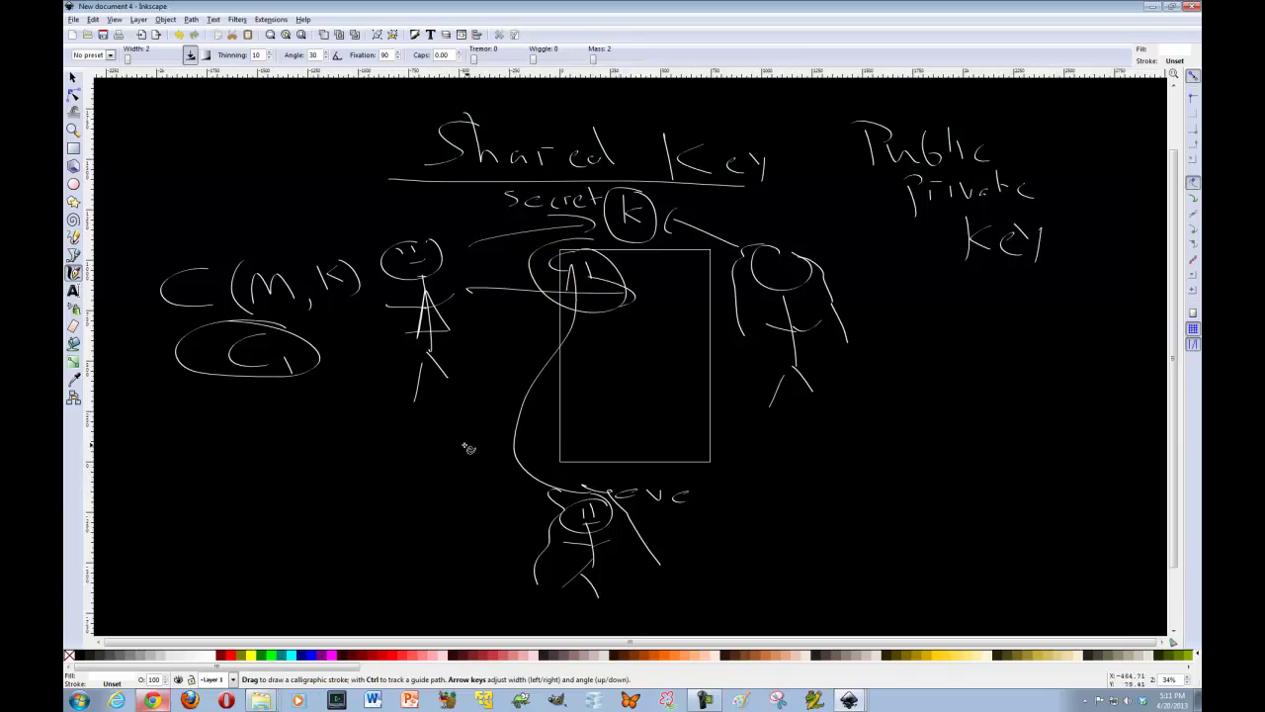
Draw a question mark beside Eve and handwrite 2^64 and 2^128 with short underlines beneath them
{"action": "left_click_drag", "start_coordinate": [456, 435], "coordinate": [483, 483]}
{"action": "left_click_drag", "start_coordinate": [381, 544], "coordinate": [396, 563]}
{"action": "mouse_move", "coordinate": [403, 514]}
{"action": "left_mouse_down"}
{"action": "mouse_move", "coordinate": [426, 535]}
{"action": "mouse_move", "coordinate": [453, 528]}
{"action": "mouse_move", "coordinate": [434, 523]}
{"action": "left_mouse_up"}
{"action": "left_click_drag", "start_coordinate": [442, 571], "coordinate": [459, 583]}
{"action": "left_click_drag", "start_coordinate": [461, 555], "coordinate": [464, 566]}
{"action": "left_click_drag", "start_coordinate": [470, 553], "coordinate": [484, 562]}
{"action": "left_click_drag", "start_coordinate": [496, 549], "coordinate": [499, 560]}
{"action": "left_click_drag", "start_coordinate": [423, 611], "coordinate": [489, 611]}
{"action": "left_click_drag", "start_coordinate": [363, 595], "coordinate": [321, 596]}
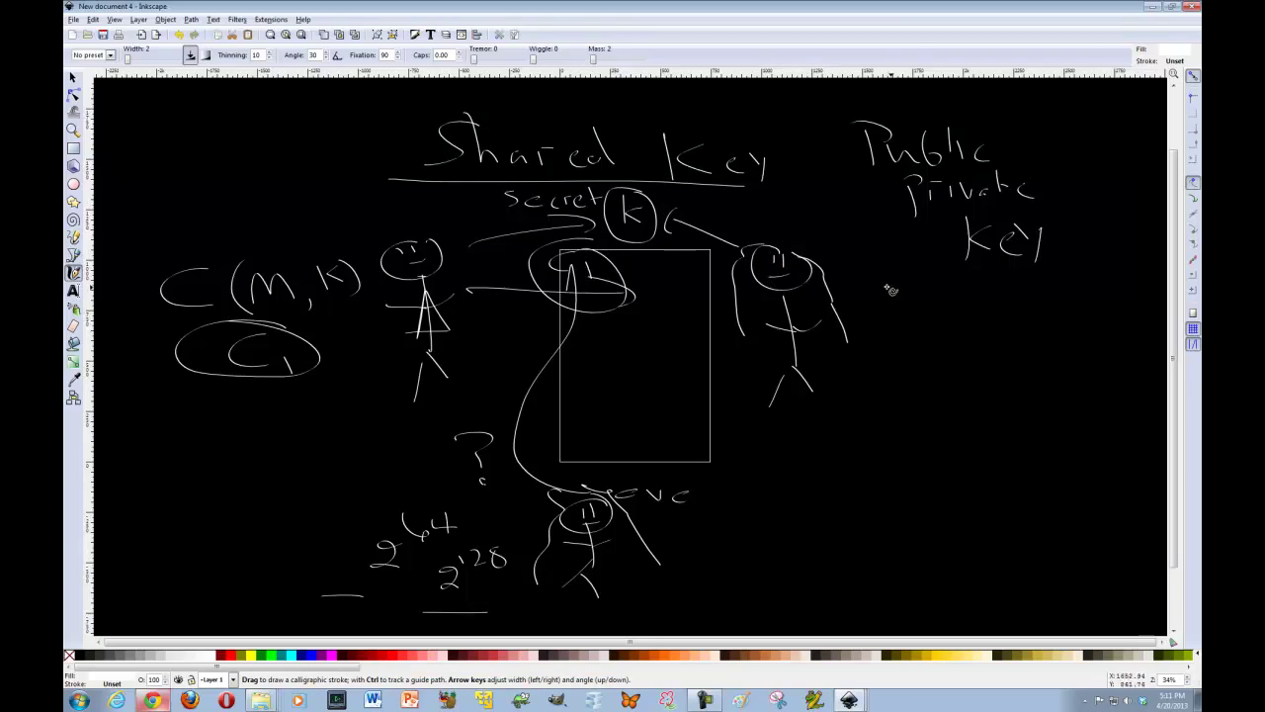
Handwrite the decryption formula d(C1,k) = M beside Alice, with the quoted message "I Love You" below it
{"action": "left_click_drag", "start_coordinate": [877, 301], "coordinate": [899, 327]}
{"action": "mouse_move", "coordinate": [927, 286]}
{"action": "left_mouse_down"}
{"action": "mouse_move", "coordinate": [925, 326]}
{"action": "mouse_move", "coordinate": [1040, 336]}
{"action": "left_mouse_up"}
{"action": "left_click_drag", "start_coordinate": [900, 374], "coordinate": [996, 398]}
{"action": "left_click_drag", "start_coordinate": [876, 416], "coordinate": [878, 431]}
{"action": "mouse_move", "coordinate": [887, 415]}
{"action": "left_mouse_down"}
{"action": "mouse_move", "coordinate": [891, 428]}
{"action": "mouse_move", "coordinate": [925, 426]}
{"action": "left_mouse_up"}
{"action": "mouse_move", "coordinate": [911, 429]}
{"action": "left_mouse_down"}
{"action": "mouse_move", "coordinate": [909, 456]}
{"action": "mouse_move", "coordinate": [921, 460]}
{"action": "left_mouse_up"}
{"action": "mouse_move", "coordinate": [950, 419]}
{"action": "left_mouse_down"}
{"action": "mouse_move", "coordinate": [965, 453]}
{"action": "mouse_move", "coordinate": [1062, 465]}
{"action": "left_mouse_up"}
{"action": "mouse_move", "coordinate": [1073, 441]}
{"action": "left_mouse_down"}
{"action": "mouse_move", "coordinate": [1083, 462]}
{"action": "mouse_move", "coordinate": [1109, 460]}
{"action": "left_mouse_up"}
{"action": "left_click_drag", "start_coordinate": [1115, 427], "coordinate": [1114, 437]}
{"action": "left_click_drag", "start_coordinate": [1124, 425], "coordinate": [1121, 436]}
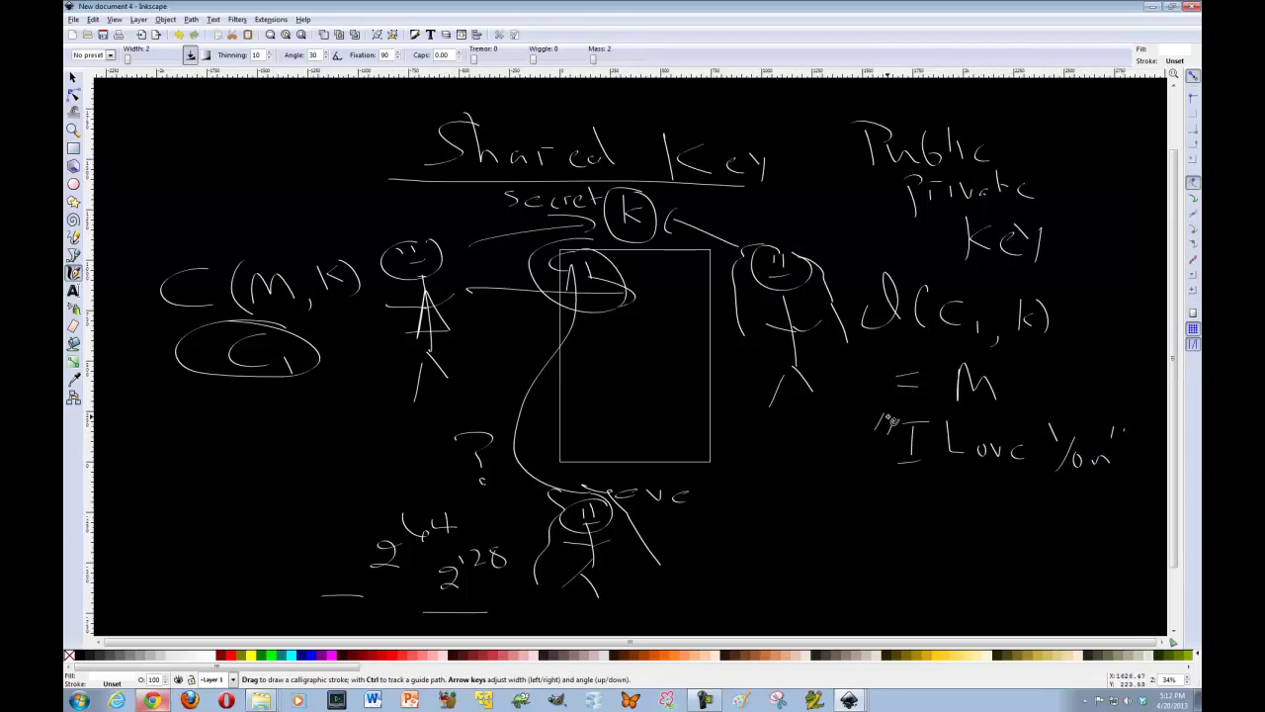
Draw a long curve with a question mark above it and a short vertical stroke below, between Eve and the decrypted message
{"action": "left_click_drag", "start_coordinate": [686, 514], "coordinate": [899, 496]}
{"action": "left_click_drag", "start_coordinate": [793, 455], "coordinate": [802, 470]}
{"action": "left_click_drag", "start_coordinate": [786, 590], "coordinate": [786, 567]}
{"action": "left_click_drag", "start_coordinate": [803, 512], "coordinate": [797, 524]}
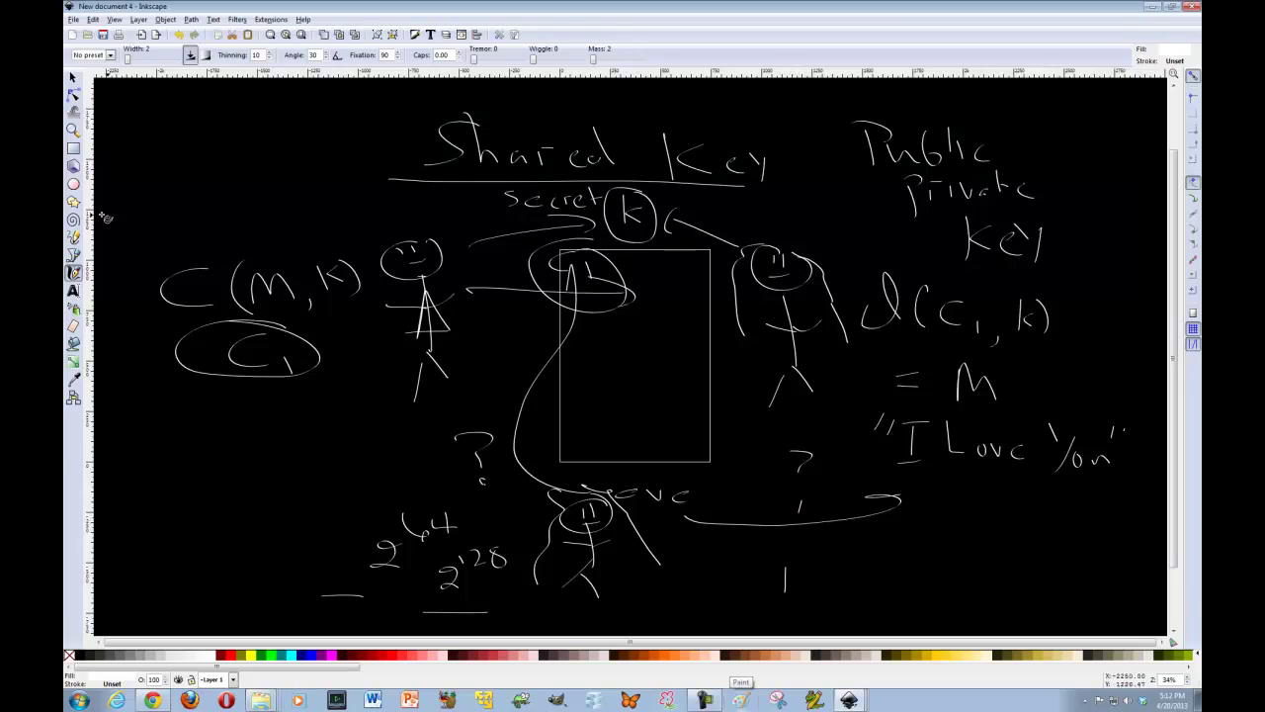
Handwrite "Symetric" above the encryption formula and underline it
{"action": "mouse_move", "coordinate": [182, 180]}
{"action": "left_mouse_down"}
{"action": "mouse_move", "coordinate": [138, 209]}
{"action": "mouse_move", "coordinate": [198, 223]}
{"action": "mouse_move", "coordinate": [285, 215]}
{"action": "left_mouse_up"}
{"action": "left_click_drag", "start_coordinate": [275, 203], "coordinate": [291, 202]}
{"action": "left_click_drag", "start_coordinate": [295, 205], "coordinate": [314, 215]}
{"action": "left_click_drag", "start_coordinate": [309, 195], "coordinate": [340, 215]}
{"action": "left_click_drag", "start_coordinate": [351, 228], "coordinate": [145, 255]}
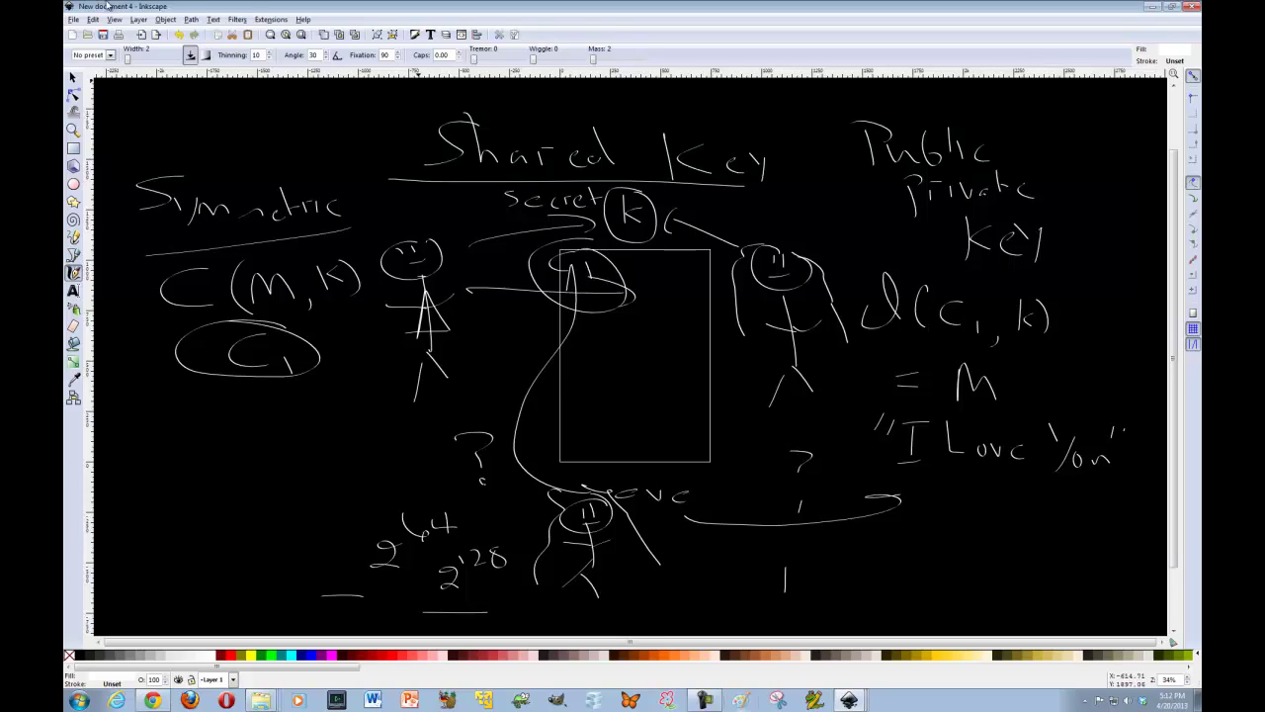
Create a new document from the black_opaque template and maximize its window
{"action": "left_click", "coordinate": [73, 19]}
{"action": "mouse_move", "coordinate": [133, 37]}
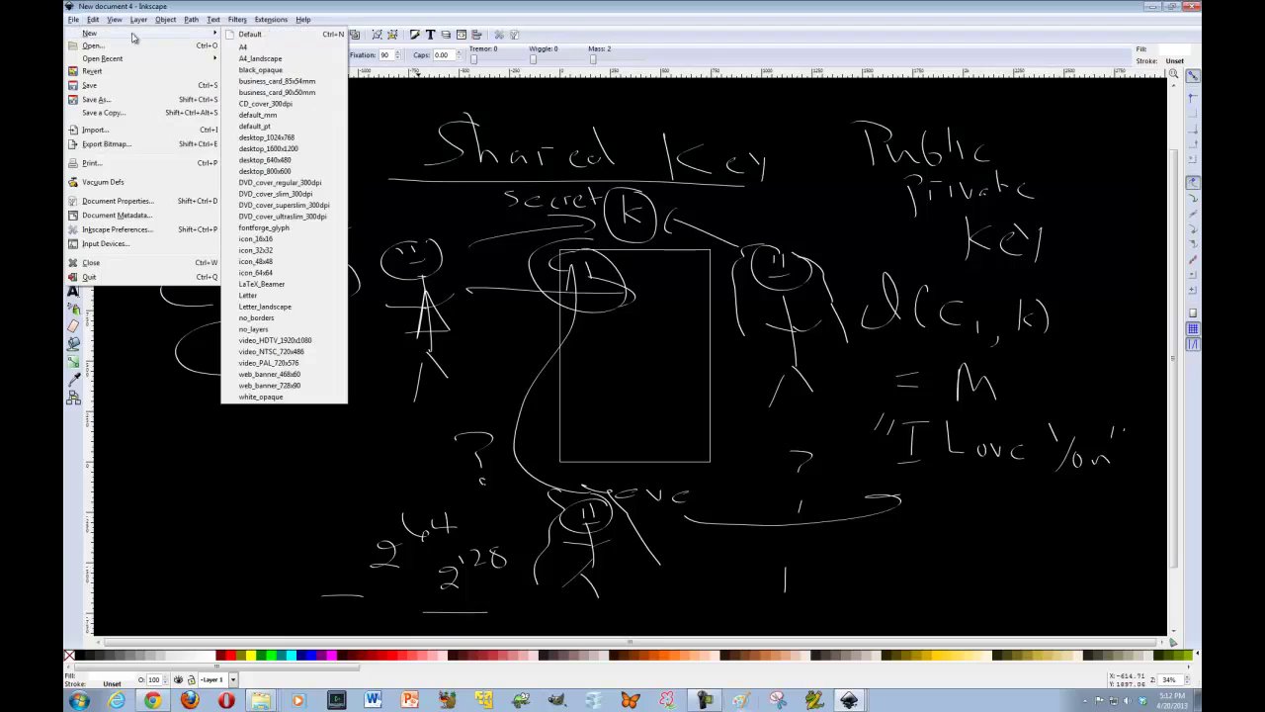
{"action": "left_click", "coordinate": [287, 71]}
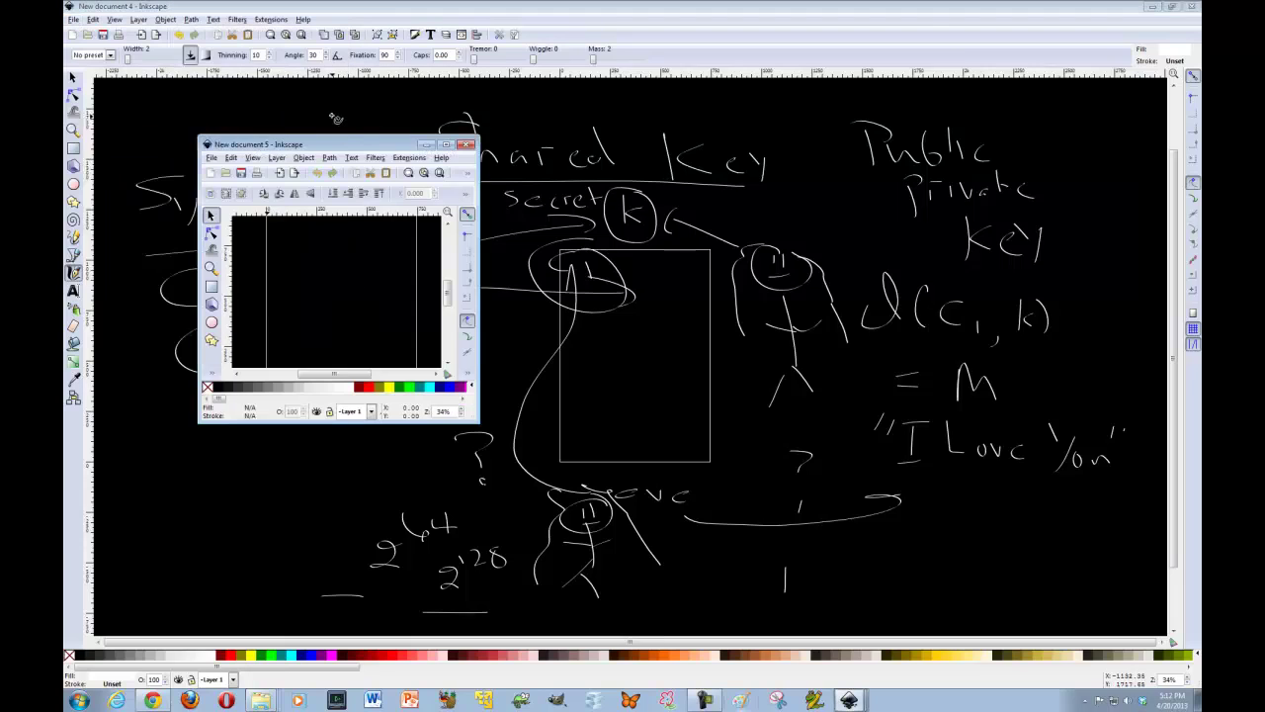
{"action": "left_click", "coordinate": [445, 145]}
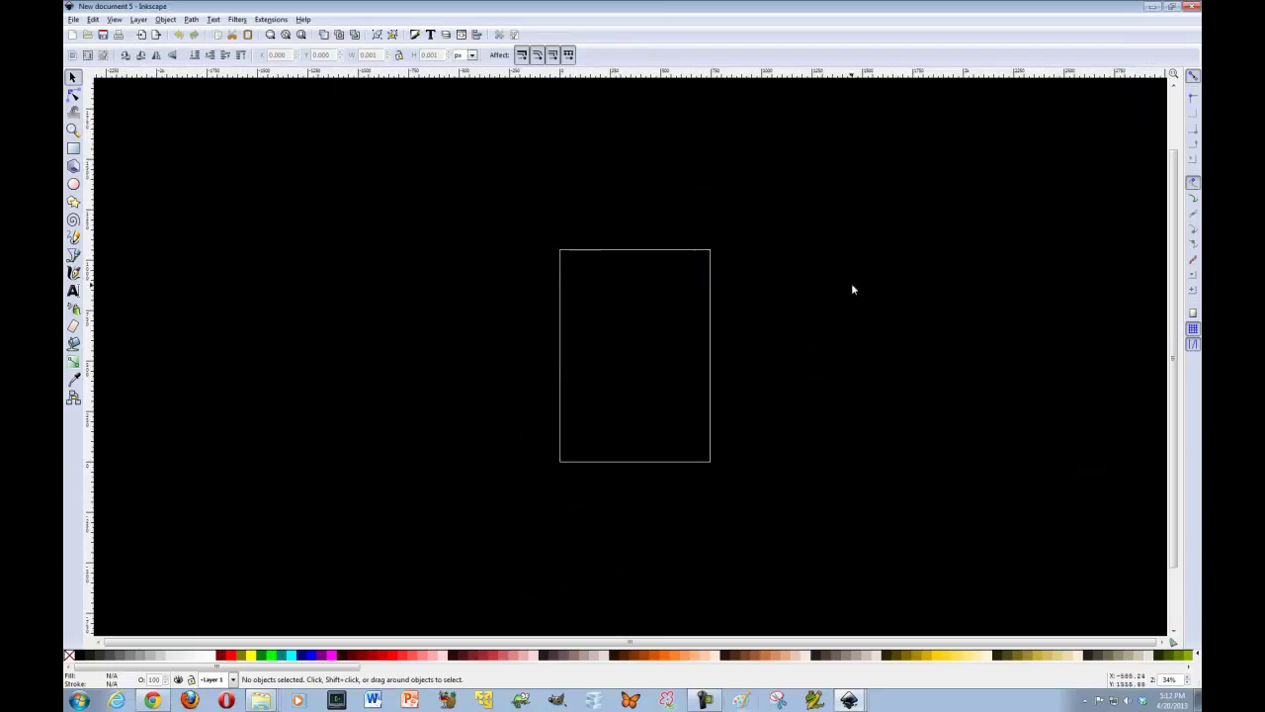
Draw a house with a triangular roof to the right of the page outline using the calligraphy tool
{"action": "left_click_drag", "start_coordinate": [870, 191], "coordinate": [832, 259]}
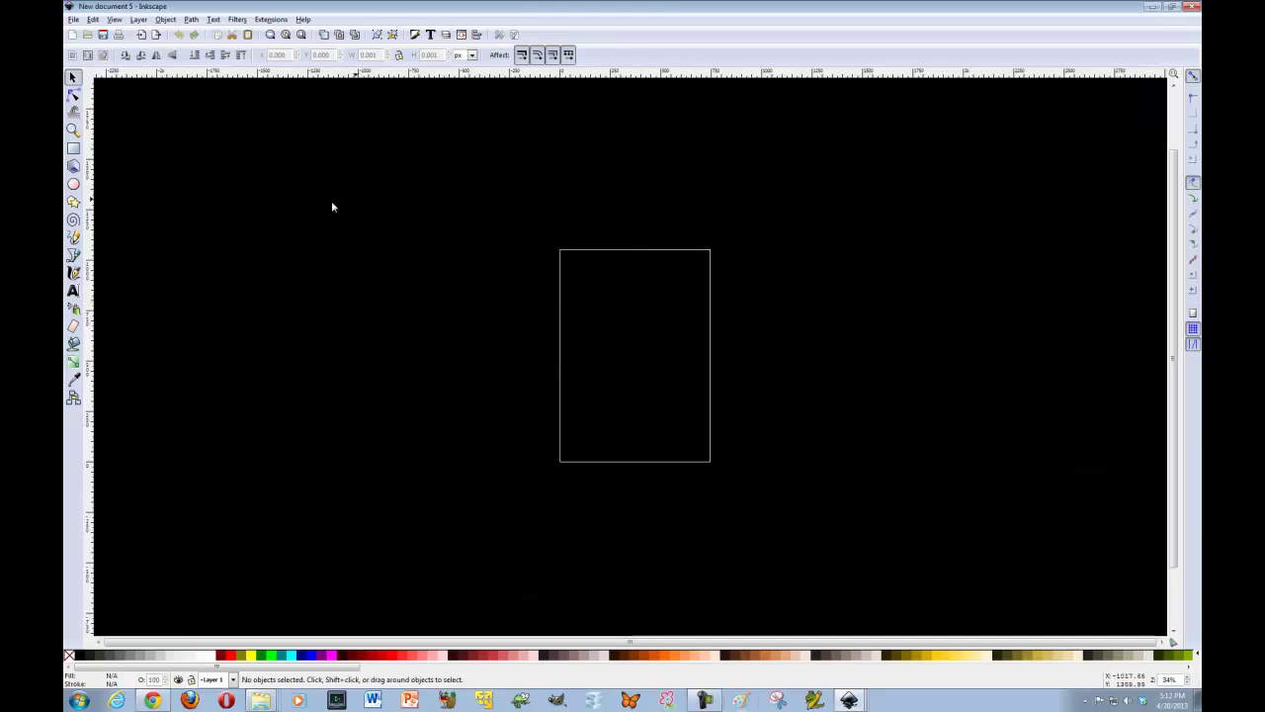
{"action": "key", "text": "c"}
{"action": "left_click", "coordinate": [767, 148]}
{"action": "mouse_move", "coordinate": [830, 146]}
{"action": "left_mouse_down"}
{"action": "mouse_move", "coordinate": [811, 169]}
{"action": "mouse_move", "coordinate": [920, 263]}
{"action": "mouse_move", "coordinate": [768, 265]}
{"action": "mouse_move", "coordinate": [770, 397]}
{"action": "left_mouse_up"}
{"action": "left_click_drag", "start_coordinate": [902, 272], "coordinate": [783, 401]}
Handwrite "Amazon com" beside the house and "Cali" below it, and draw an "AZ" logo on its front
{"action": "mouse_move", "coordinate": [927, 177]}
{"action": "left_mouse_down"}
{"action": "mouse_move", "coordinate": [899, 226]}
{"action": "mouse_move", "coordinate": [1046, 224]}
{"action": "left_mouse_up"}
{"action": "left_click_drag", "start_coordinate": [1053, 209], "coordinate": [1076, 221]}
{"action": "mouse_move", "coordinate": [1023, 255]}
{"action": "left_mouse_down"}
{"action": "mouse_move", "coordinate": [1019, 281]}
{"action": "mouse_move", "coordinate": [1097, 280]}
{"action": "left_mouse_up"}
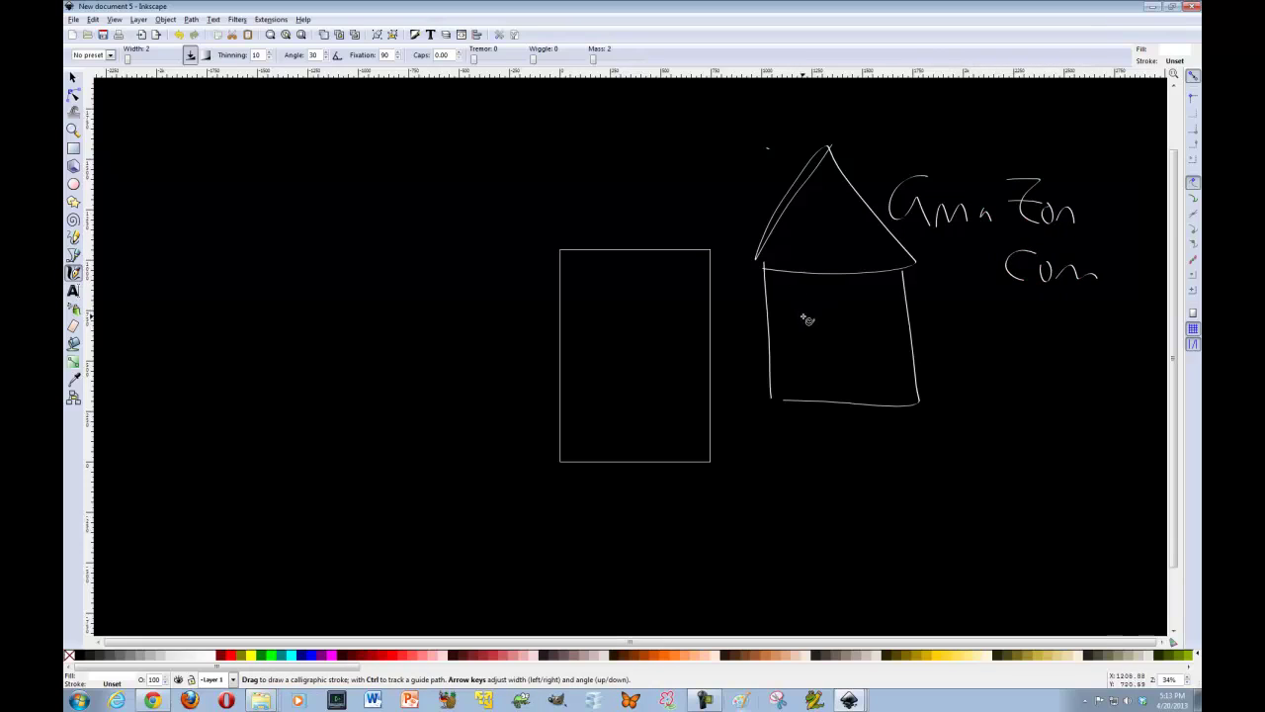
{"action": "left_click_drag", "start_coordinate": [810, 288], "coordinate": [820, 332]}
{"action": "left_click_drag", "start_coordinate": [799, 323], "coordinate": [818, 320]}
{"action": "mouse_move", "coordinate": [791, 279]}
{"action": "left_mouse_down"}
{"action": "mouse_move", "coordinate": [839, 301]}
{"action": "mouse_move", "coordinate": [870, 358]}
{"action": "left_mouse_up"}
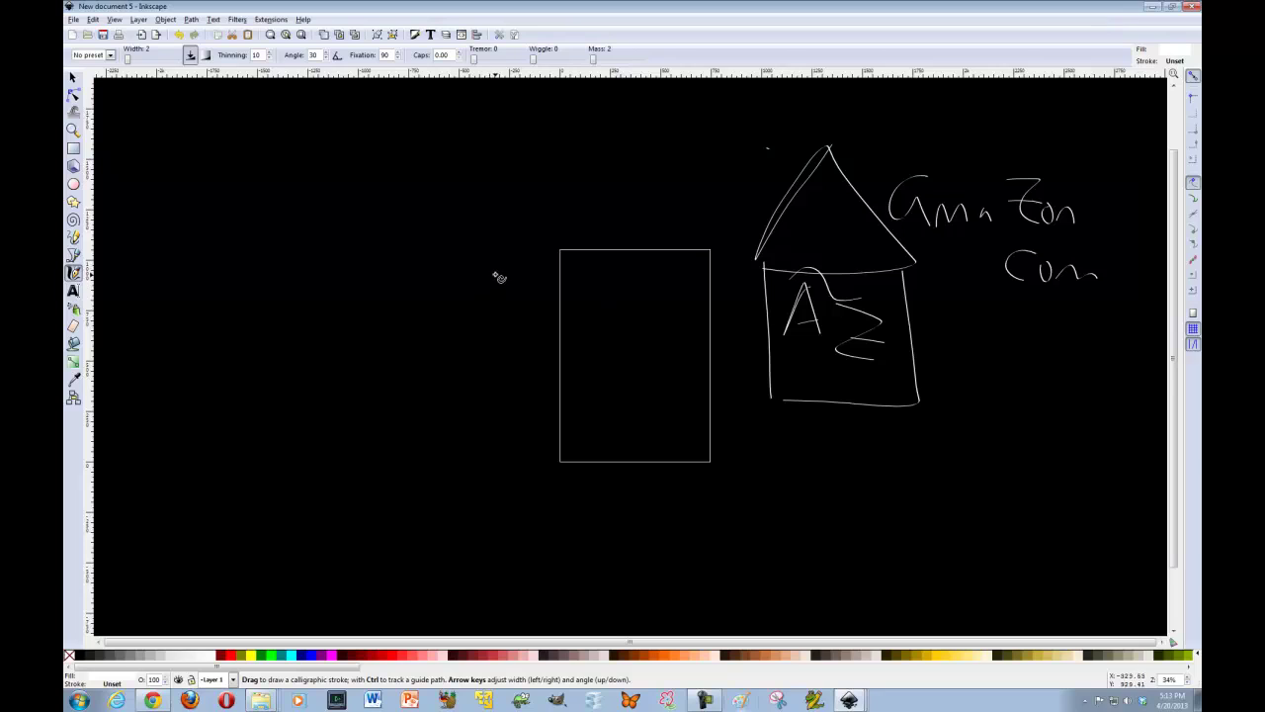
{"action": "mouse_move", "coordinate": [781, 432]}
{"action": "left_mouse_down"}
{"action": "mouse_move", "coordinate": [790, 470]}
{"action": "mouse_move", "coordinate": [803, 460]}
{"action": "mouse_move", "coordinate": [799, 471]}
{"action": "mouse_move", "coordinate": [821, 479]}
{"action": "left_mouse_up"}
Draw a smiling stick figure to the left of the page outline, with body, arms, legs and neck
{"action": "left_click_drag", "start_coordinate": [427, 259], "coordinate": [443, 261]}
{"action": "left_click_drag", "start_coordinate": [439, 325], "coordinate": [440, 387]}
{"action": "left_click_drag", "start_coordinate": [400, 333], "coordinate": [470, 336]}
{"action": "left_click_drag", "start_coordinate": [442, 408], "coordinate": [425, 433]}
{"action": "left_click_drag", "start_coordinate": [439, 394], "coordinate": [457, 416]}
{"action": "left_click_drag", "start_coordinate": [423, 270], "coordinate": [425, 284]}
{"action": "left_click_drag", "start_coordinate": [431, 268], "coordinate": [431, 302]}
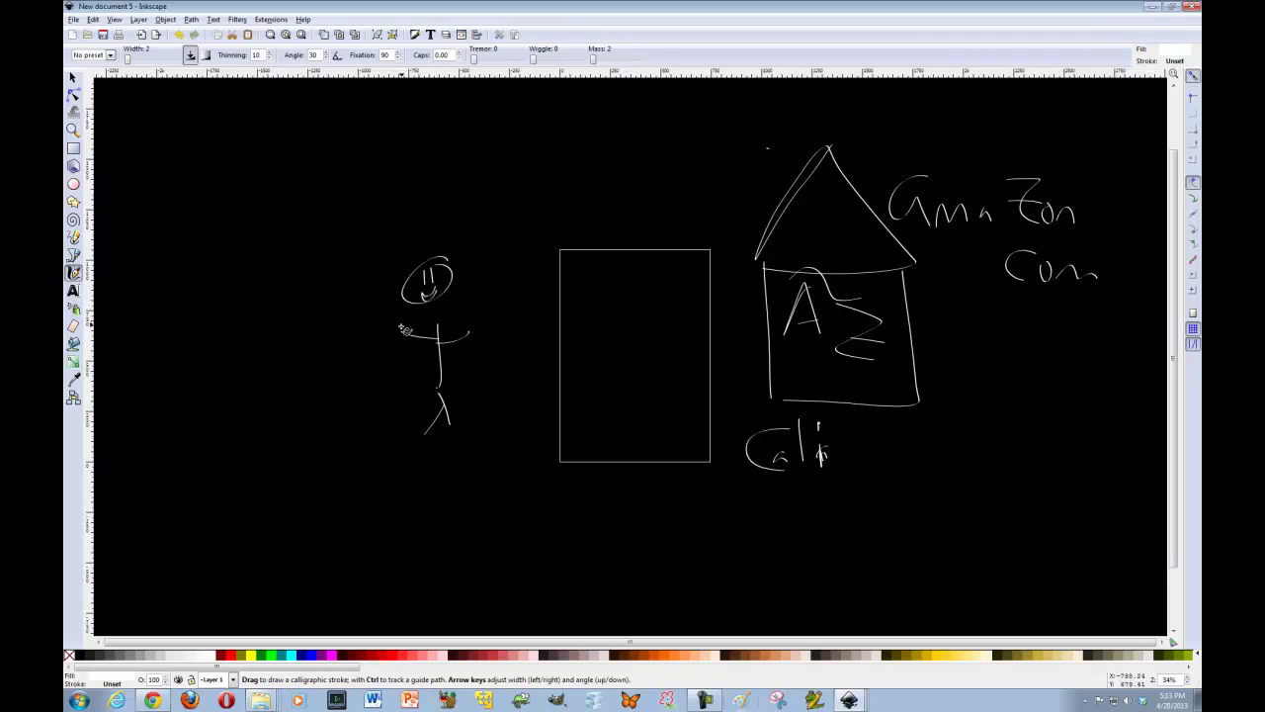
{"action": "mouse_move", "coordinate": [428, 372]}
{"action": "left_mouse_down"}
{"action": "mouse_move", "coordinate": [439, 387]}
{"action": "mouse_move", "coordinate": [423, 427]}
{"action": "mouse_move", "coordinate": [460, 423]}
{"action": "left_mouse_up"}
{"action": "left_click_drag", "start_coordinate": [432, 305], "coordinate": [438, 334]}
Draw an attacker stick figure with a hat below the page outline, adding its face, arms and clothing strokes
{"action": "mouse_move", "coordinate": [599, 517]}
{"action": "left_mouse_down"}
{"action": "mouse_move", "coordinate": [618, 549]}
{"action": "mouse_move", "coordinate": [616, 599]}
{"action": "mouse_move", "coordinate": [644, 568]}
{"action": "mouse_move", "coordinate": [589, 613]}
{"action": "left_mouse_up"}
{"action": "scroll", "coordinate": [600, 610], "scroll_direction": "down", "scroll_amount": 1}
{"action": "left_click_drag", "start_coordinate": [623, 579], "coordinate": [635, 614]}
{"action": "mouse_move", "coordinate": [593, 500]}
{"action": "left_mouse_down"}
{"action": "mouse_move", "coordinate": [591, 520]}
{"action": "mouse_move", "coordinate": [649, 523]}
{"action": "mouse_move", "coordinate": [625, 502]}
{"action": "mouse_move", "coordinate": [611, 516]}
{"action": "mouse_move", "coordinate": [629, 510]}
{"action": "mouse_move", "coordinate": [610, 488]}
{"action": "mouse_move", "coordinate": [620, 475]}
{"action": "left_mouse_up"}
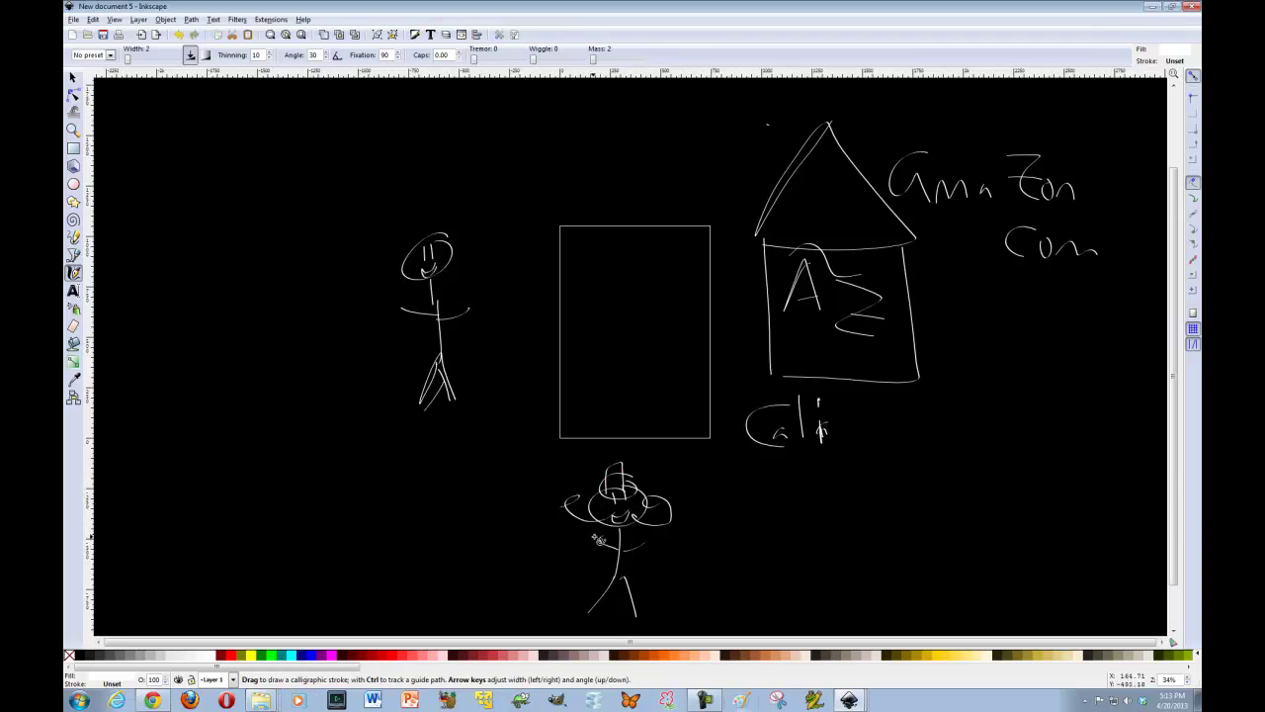
{"action": "left_click_drag", "start_coordinate": [601, 538], "coordinate": [541, 596]}
{"action": "left_click_drag", "start_coordinate": [634, 546], "coordinate": [588, 588]}
{"action": "left_click_drag", "start_coordinate": [622, 532], "coordinate": [598, 584]}
{"action": "mouse_move", "coordinate": [621, 504]}
{"action": "left_mouse_down"}
{"action": "mouse_move", "coordinate": [604, 508]}
{"action": "mouse_move", "coordinate": [615, 500]}
{"action": "left_mouse_up"}
{"action": "right_click", "coordinate": [530, 422]}
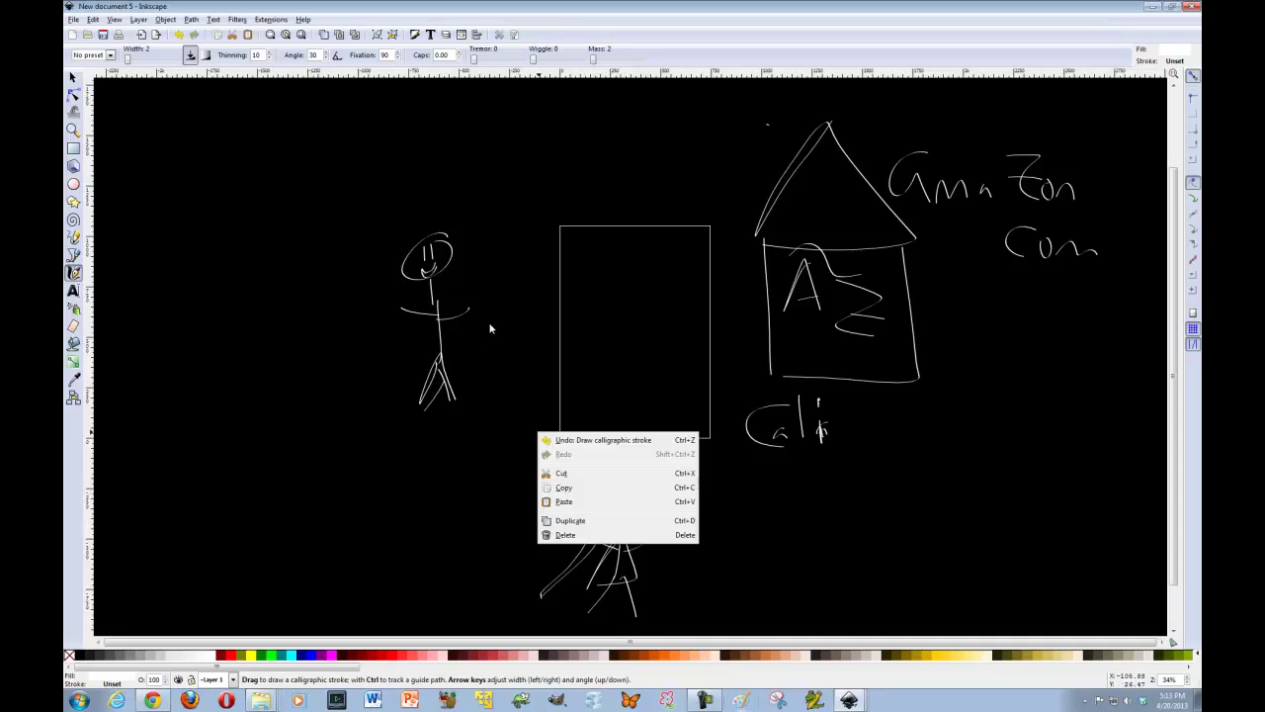
{"action": "left_click", "coordinate": [515, 312]}
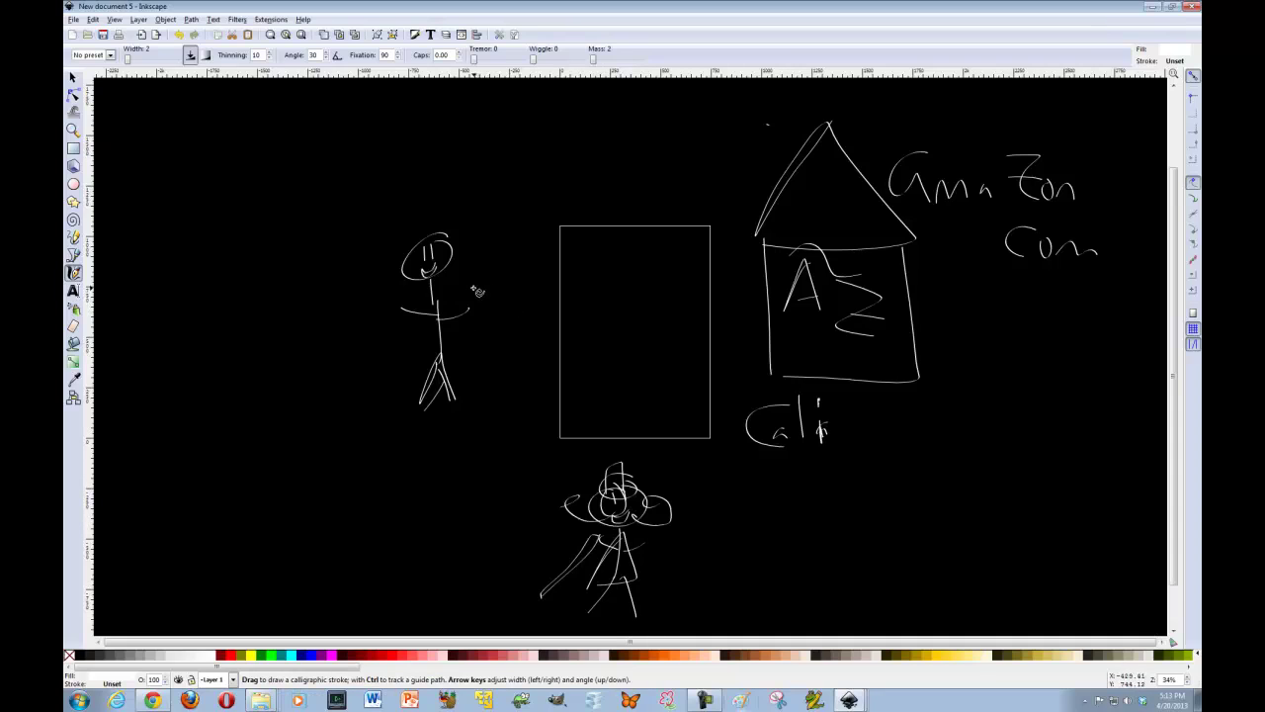
Draw an arrow carrying a circled m1 from the left figure towards the house, and another from the attacker up to m1
{"action": "mouse_move", "coordinate": [475, 286]}
{"action": "left_mouse_down"}
{"action": "mouse_move", "coordinate": [692, 288]}
{"action": "mouse_move", "coordinate": [607, 261]}
{"action": "mouse_move", "coordinate": [655, 281]}
{"action": "mouse_move", "coordinate": [632, 245]}
{"action": "mouse_move", "coordinate": [644, 257]}
{"action": "left_mouse_up"}
{"action": "mouse_move", "coordinate": [621, 452]}
{"action": "left_mouse_down"}
{"action": "mouse_move", "coordinate": [625, 338]}
{"action": "mouse_move", "coordinate": [639, 362]}
{"action": "left_mouse_up"}
Handwrite and underline the attacker's name beside him, and write "Bob" above the left figure
{"action": "mouse_move", "coordinate": [672, 480]}
{"action": "left_mouse_down"}
{"action": "mouse_move", "coordinate": [678, 506]}
{"action": "mouse_move", "coordinate": [796, 506]}
{"action": "left_mouse_up"}
{"action": "left_click_drag", "start_coordinate": [704, 526], "coordinate": [799, 522]}
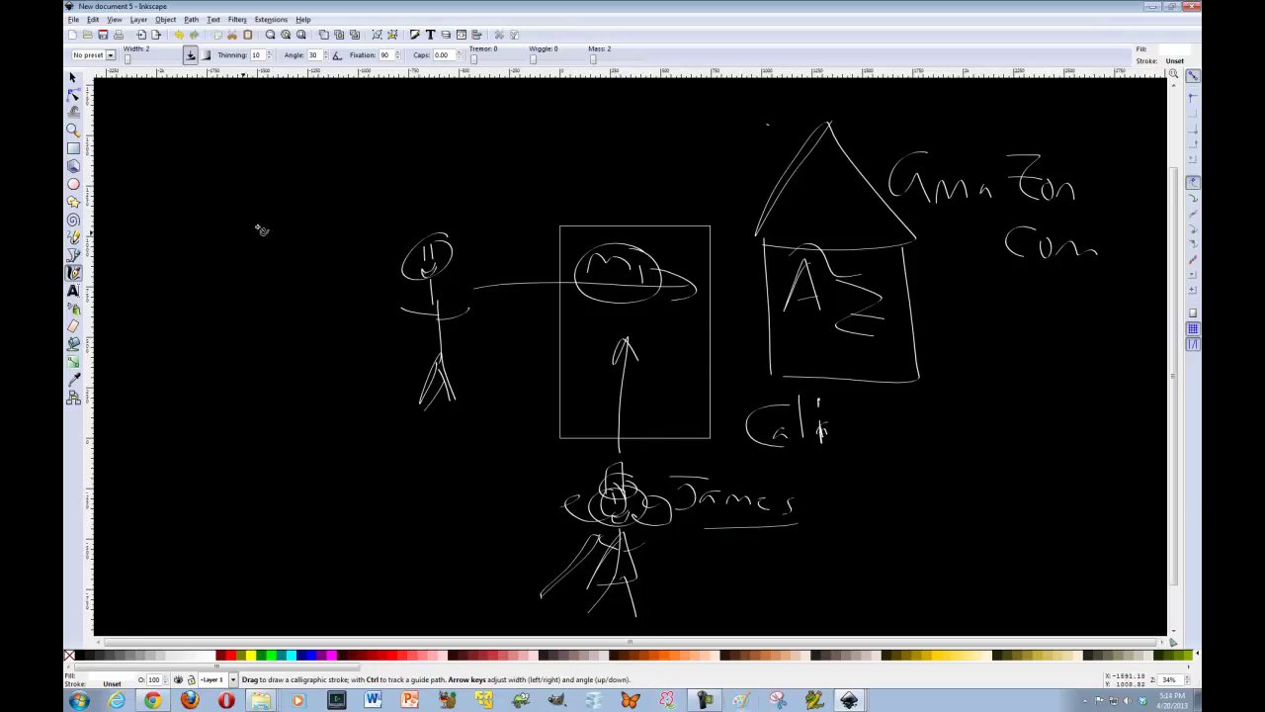
{"action": "mouse_move", "coordinate": [341, 202]}
{"action": "left_mouse_down"}
{"action": "mouse_move", "coordinate": [344, 239]}
{"action": "mouse_move", "coordinate": [363, 224]}
{"action": "mouse_move", "coordinate": [404, 225]}
{"action": "left_mouse_up"}
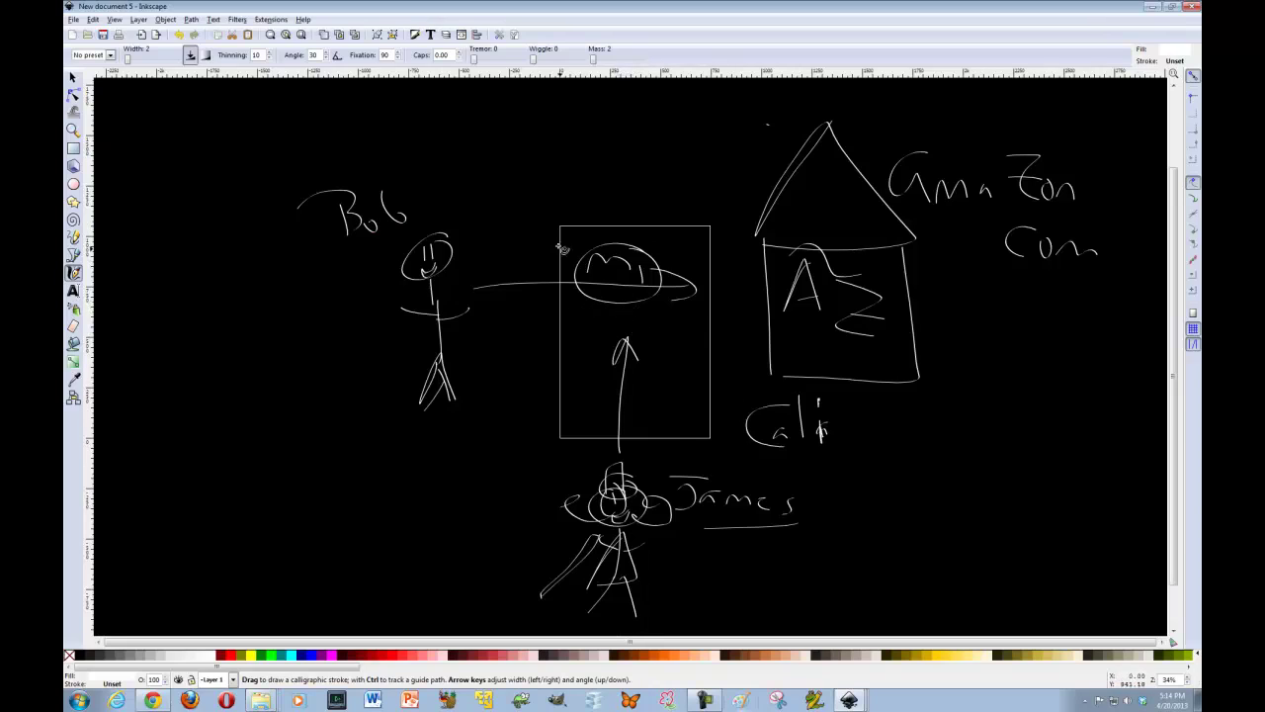
Above the page outline, draw an underlined k with a question mark beneath it and a crossed-out arrow on each side
{"action": "mouse_move", "coordinate": [437, 181]}
{"action": "left_mouse_down"}
{"action": "mouse_move", "coordinate": [545, 126]}
{"action": "mouse_move", "coordinate": [480, 163]}
{"action": "mouse_move", "coordinate": [471, 184]}
{"action": "left_mouse_up"}
{"action": "left_click_drag", "start_coordinate": [432, 134], "coordinate": [501, 166]}
{"action": "left_click_drag", "start_coordinate": [749, 163], "coordinate": [692, 156]}
{"action": "mouse_move", "coordinate": [703, 131]}
{"action": "left_mouse_down"}
{"action": "mouse_move", "coordinate": [670, 154]}
{"action": "mouse_move", "coordinate": [682, 165]}
{"action": "left_mouse_up"}
{"action": "mouse_move", "coordinate": [731, 134]}
{"action": "left_mouse_down"}
{"action": "mouse_move", "coordinate": [714, 160]}
{"action": "mouse_move", "coordinate": [730, 171]}
{"action": "left_mouse_up"}
{"action": "left_click_drag", "start_coordinate": [596, 91], "coordinate": [599, 136]}
{"action": "mouse_move", "coordinate": [631, 107]}
{"action": "left_mouse_down"}
{"action": "mouse_move", "coordinate": [617, 116]}
{"action": "mouse_move", "coordinate": [628, 134]}
{"action": "mouse_move", "coordinate": [563, 157]}
{"action": "left_mouse_up"}
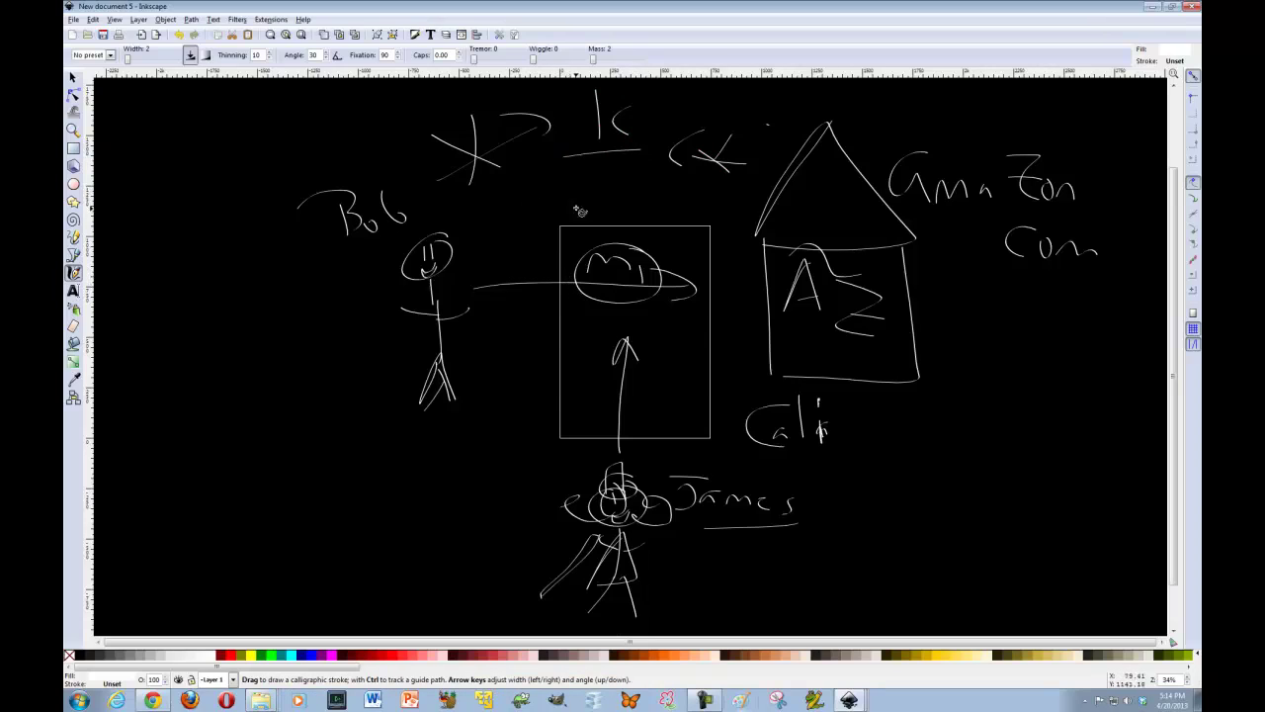
{"action": "left_click_drag", "start_coordinate": [613, 179], "coordinate": [617, 191]}
Enclose the attacker figure in large square brackets and draw a dollar sign beneath the underlined name
{"action": "mouse_move", "coordinate": [571, 457]}
{"action": "left_mouse_down"}
{"action": "mouse_move", "coordinate": [506, 485]}
{"action": "mouse_move", "coordinate": [495, 599]}
{"action": "left_mouse_up"}
{"action": "mouse_move", "coordinate": [783, 464]}
{"action": "left_mouse_down"}
{"action": "mouse_move", "coordinate": [820, 502]}
{"action": "mouse_move", "coordinate": [804, 614]}
{"action": "left_mouse_up"}
{"action": "left_click_drag", "start_coordinate": [766, 551], "coordinate": [733, 584]}
{"action": "mouse_move", "coordinate": [739, 538]}
{"action": "left_mouse_down"}
{"action": "mouse_move", "coordinate": [731, 592]}
{"action": "mouse_move", "coordinate": [744, 588]}
{"action": "left_mouse_up"}
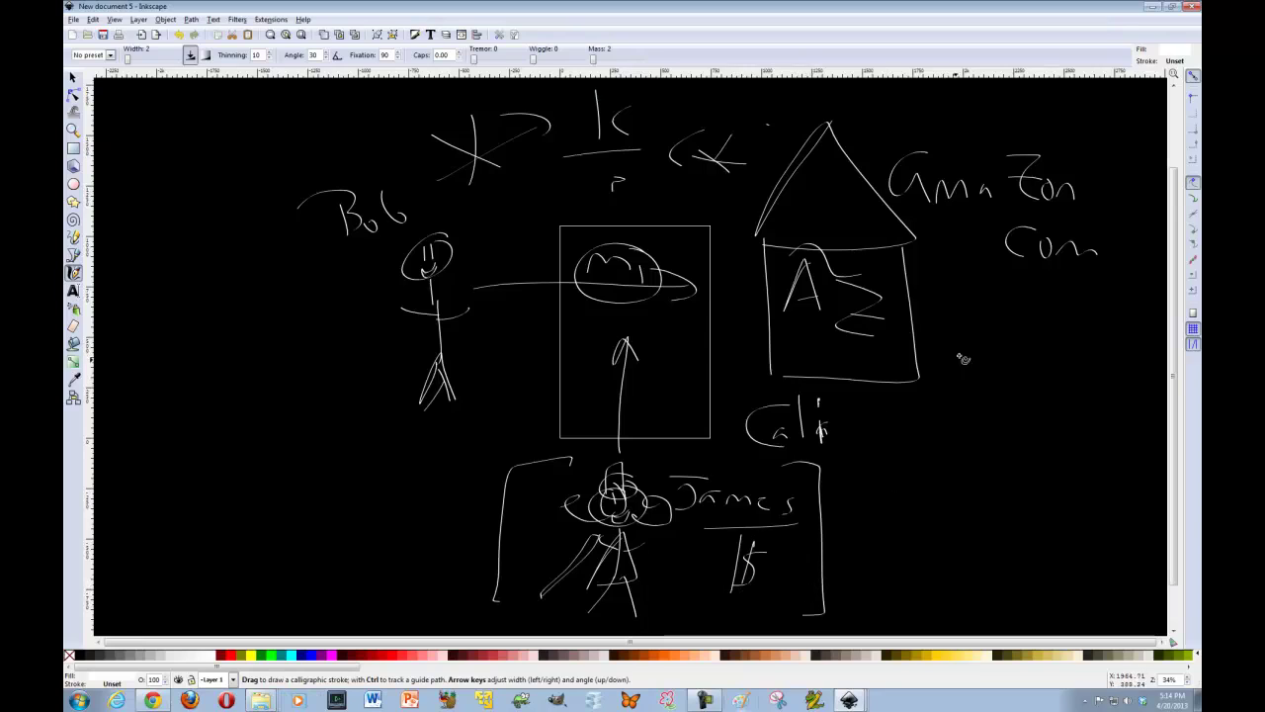
Handwrite "Public", "Private" and an underlined "RSA" to the right of the house, plus "Public k1" on its left side
{"action": "mouse_move", "coordinate": [955, 320]}
{"action": "left_mouse_down"}
{"action": "mouse_move", "coordinate": [939, 308]}
{"action": "mouse_move", "coordinate": [1000, 341]}
{"action": "mouse_move", "coordinate": [1059, 338]}
{"action": "mouse_move", "coordinate": [1052, 328]}
{"action": "left_mouse_up"}
{"action": "mouse_move", "coordinate": [949, 372]}
{"action": "left_mouse_down"}
{"action": "mouse_move", "coordinate": [1043, 413]}
{"action": "mouse_move", "coordinate": [1060, 399]}
{"action": "left_mouse_up"}
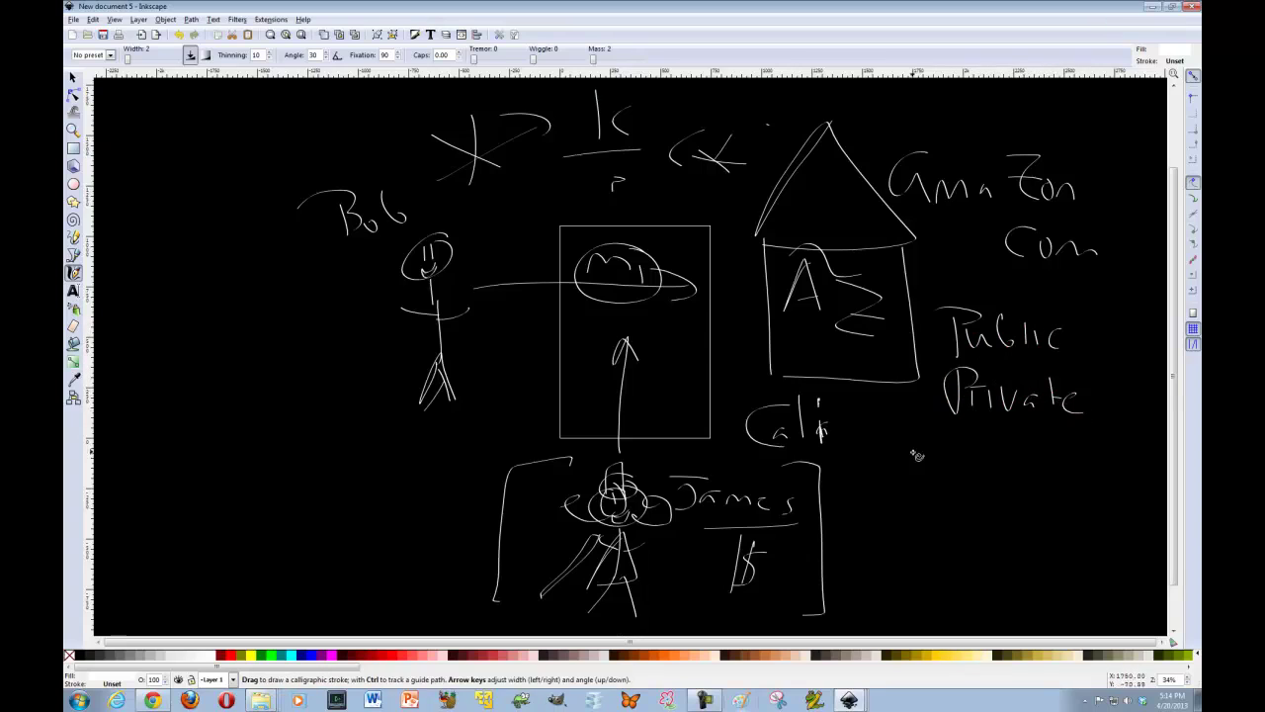
{"action": "mouse_move", "coordinate": [899, 430]}
{"action": "left_mouse_down"}
{"action": "mouse_move", "coordinate": [937, 480]}
{"action": "mouse_move", "coordinate": [997, 483]}
{"action": "left_mouse_up"}
{"action": "left_click_drag", "start_coordinate": [1015, 517], "coordinate": [910, 506]}
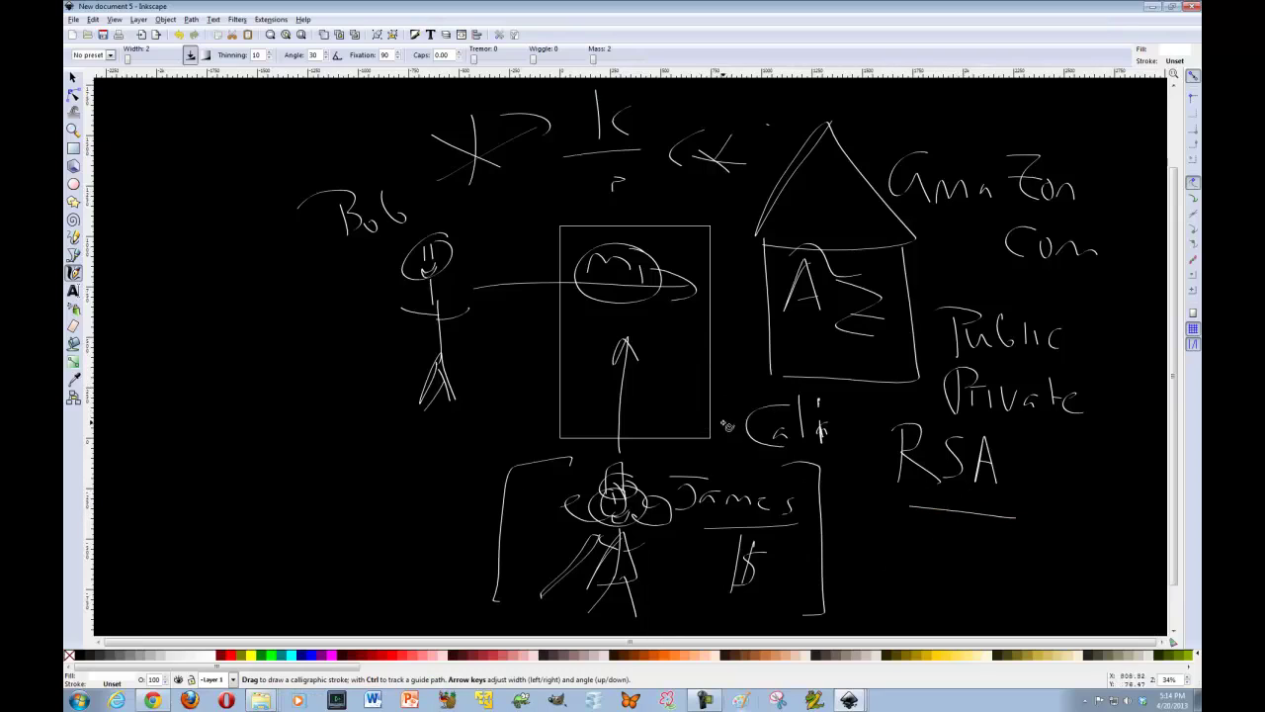
{"action": "mouse_move", "coordinate": [663, 189]}
{"action": "left_mouse_down"}
{"action": "mouse_move", "coordinate": [661, 225]}
{"action": "mouse_move", "coordinate": [665, 204]}
{"action": "mouse_move", "coordinate": [703, 223]}
{"action": "mouse_move", "coordinate": [753, 217]}
{"action": "mouse_move", "coordinate": [730, 241]}
{"action": "mouse_move", "coordinate": [756, 269]}
{"action": "left_mouse_up"}
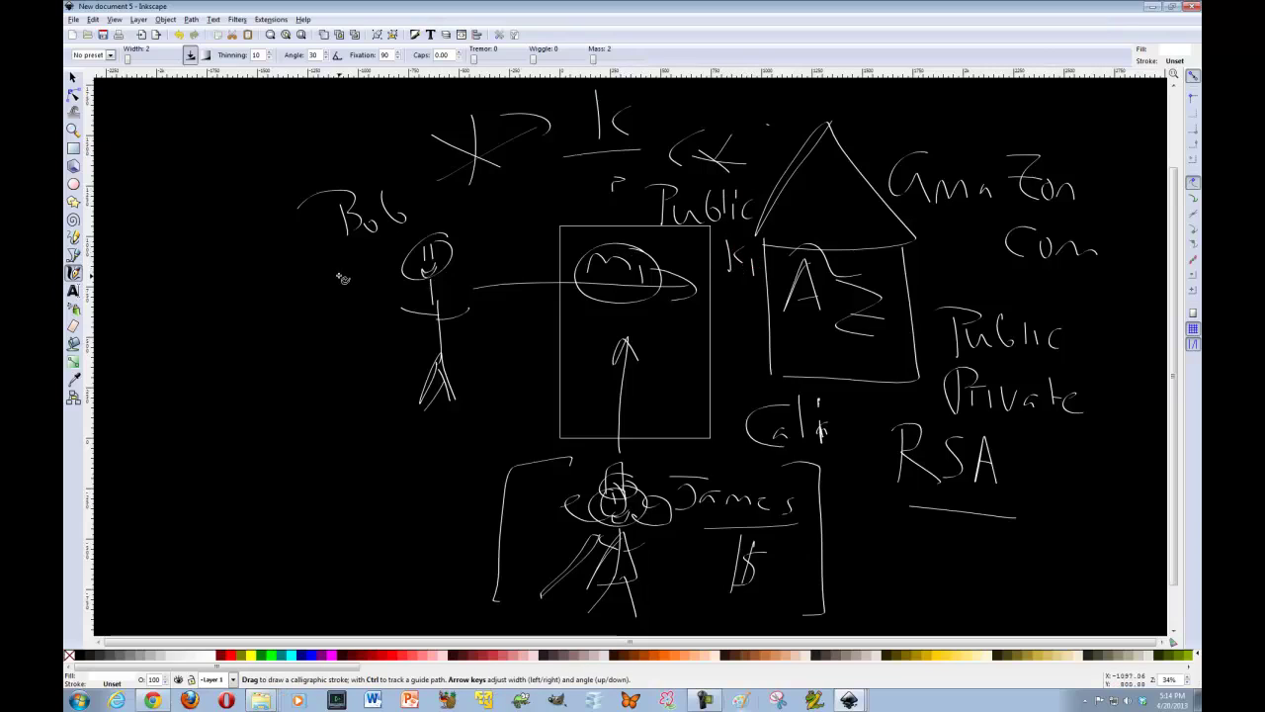
Handwrite the encryption formula E(m, k1) = c1 to the left of the smiling stick figure and underline c1
{"action": "mouse_move", "coordinate": [145, 266]}
{"action": "left_mouse_down"}
{"action": "mouse_move", "coordinate": [146, 299]}
{"action": "mouse_move", "coordinate": [176, 303]}
{"action": "left_mouse_up"}
{"action": "mouse_move", "coordinate": [202, 255]}
{"action": "left_mouse_down"}
{"action": "mouse_move", "coordinate": [205, 306]}
{"action": "mouse_move", "coordinate": [213, 282]}
{"action": "mouse_move", "coordinate": [239, 279]}
{"action": "mouse_move", "coordinate": [251, 306]}
{"action": "left_mouse_up"}
{"action": "left_click_drag", "start_coordinate": [269, 293], "coordinate": [263, 311]}
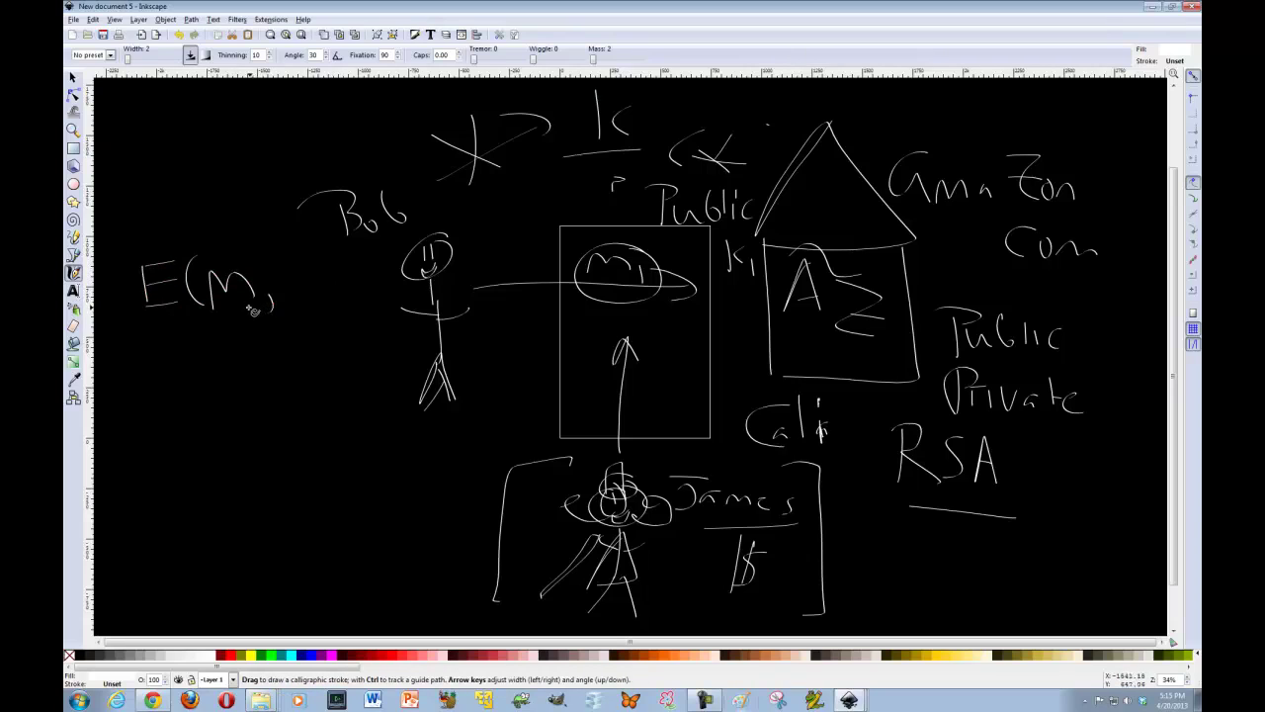
{"action": "left_click_drag", "start_coordinate": [273, 256], "coordinate": [328, 299]}
{"action": "left_click_drag", "start_coordinate": [185, 347], "coordinate": [182, 353]}
{"action": "left_click_drag", "start_coordinate": [144, 368], "coordinate": [254, 370]}
{"action": "left_click_drag", "start_coordinate": [194, 401], "coordinate": [267, 393]}
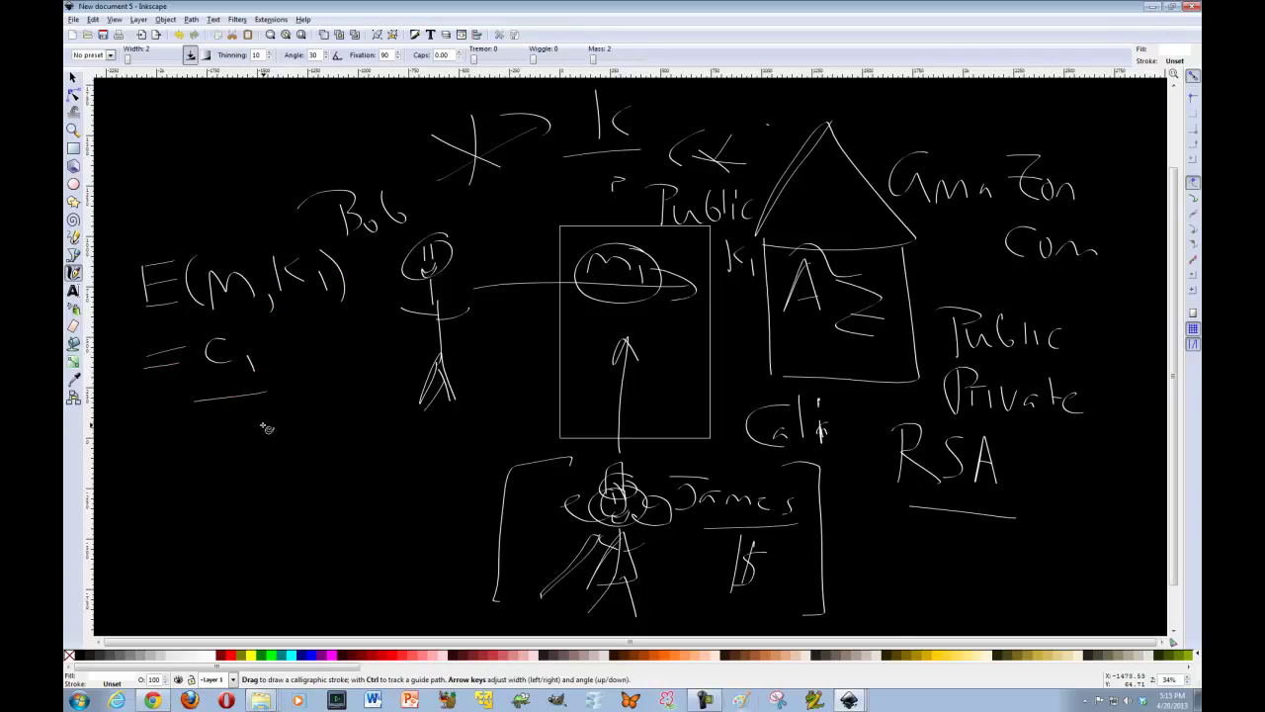
Handwrite the decryption formula d(c1, k1) = ? below the encryption formula
{"action": "mouse_move", "coordinate": [144, 448]}
{"action": "left_mouse_down"}
{"action": "mouse_move", "coordinate": [117, 474]}
{"action": "mouse_move", "coordinate": [138, 405]}
{"action": "mouse_move", "coordinate": [194, 472]}
{"action": "left_mouse_up"}
{"action": "mouse_move", "coordinate": [225, 435]}
{"action": "left_mouse_down"}
{"action": "mouse_move", "coordinate": [230, 471]}
{"action": "mouse_move", "coordinate": [259, 477]}
{"action": "left_mouse_up"}
{"action": "left_click_drag", "start_coordinate": [279, 406], "coordinate": [284, 441]}
{"action": "left_click_drag", "start_coordinate": [300, 416], "coordinate": [317, 449]}
{"action": "left_click_drag", "start_coordinate": [313, 411], "coordinate": [332, 456]}
{"action": "left_click_drag", "start_coordinate": [213, 510], "coordinate": [247, 498]}
{"action": "left_click_drag", "start_coordinate": [257, 486], "coordinate": [267, 506]}
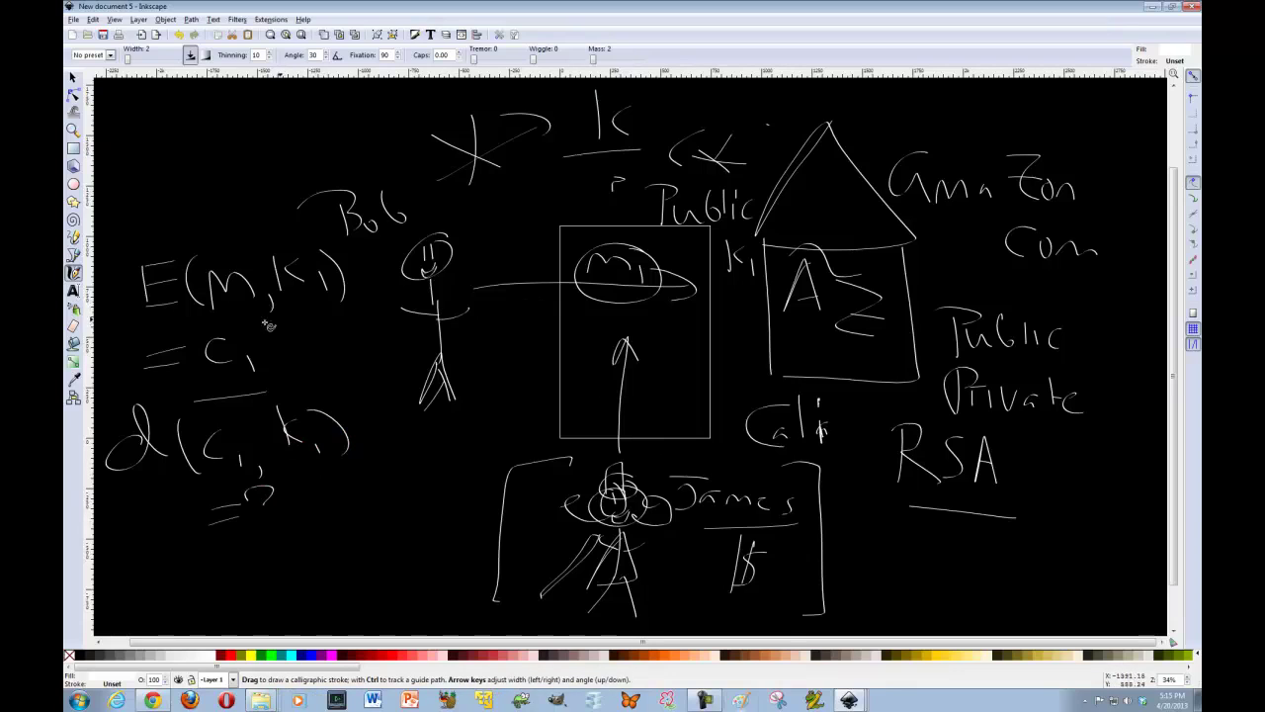
Circle the c1 result, extend an arrow to a c1 written under m1, and add a question mark above the attacker
{"action": "mouse_move", "coordinate": [287, 332]}
{"action": "left_mouse_down"}
{"action": "mouse_move", "coordinate": [116, 368]}
{"action": "mouse_move", "coordinate": [517, 369]}
{"action": "mouse_move", "coordinate": [621, 338]}
{"action": "left_mouse_up"}
{"action": "left_click_drag", "start_coordinate": [641, 322], "coordinate": [642, 336]}
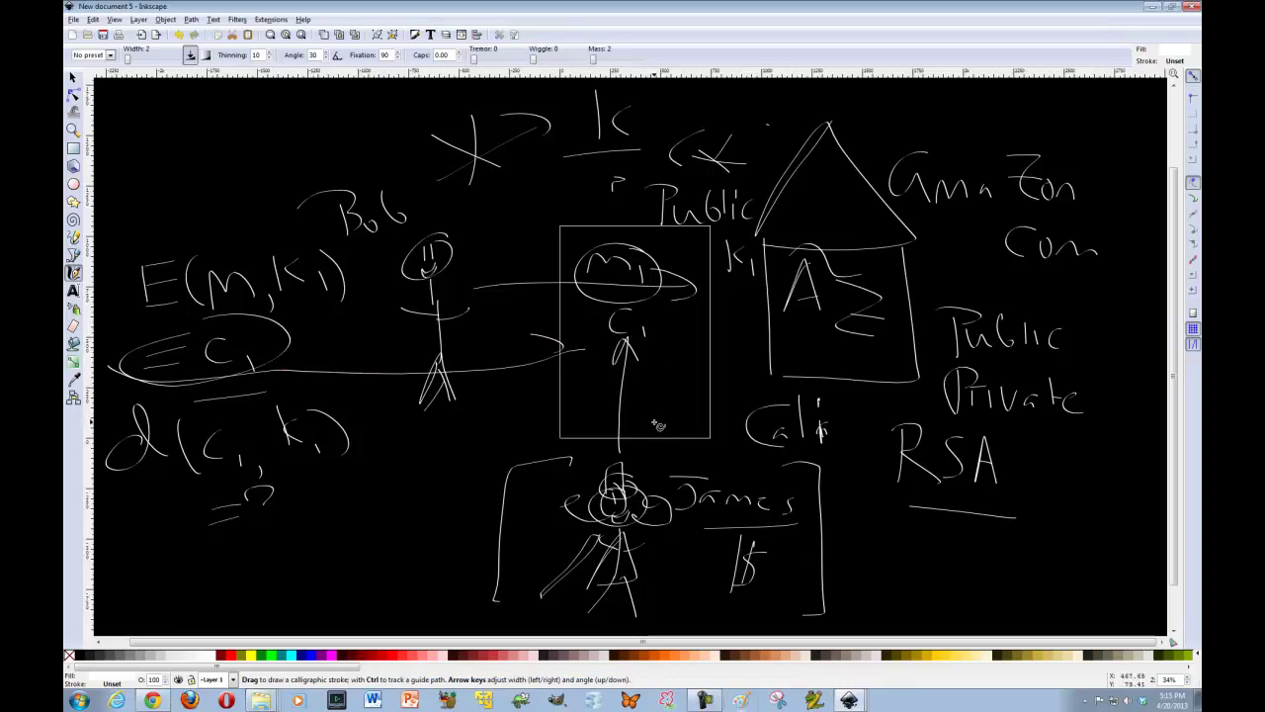
{"action": "left_click_drag", "start_coordinate": [642, 421], "coordinate": [650, 454]}
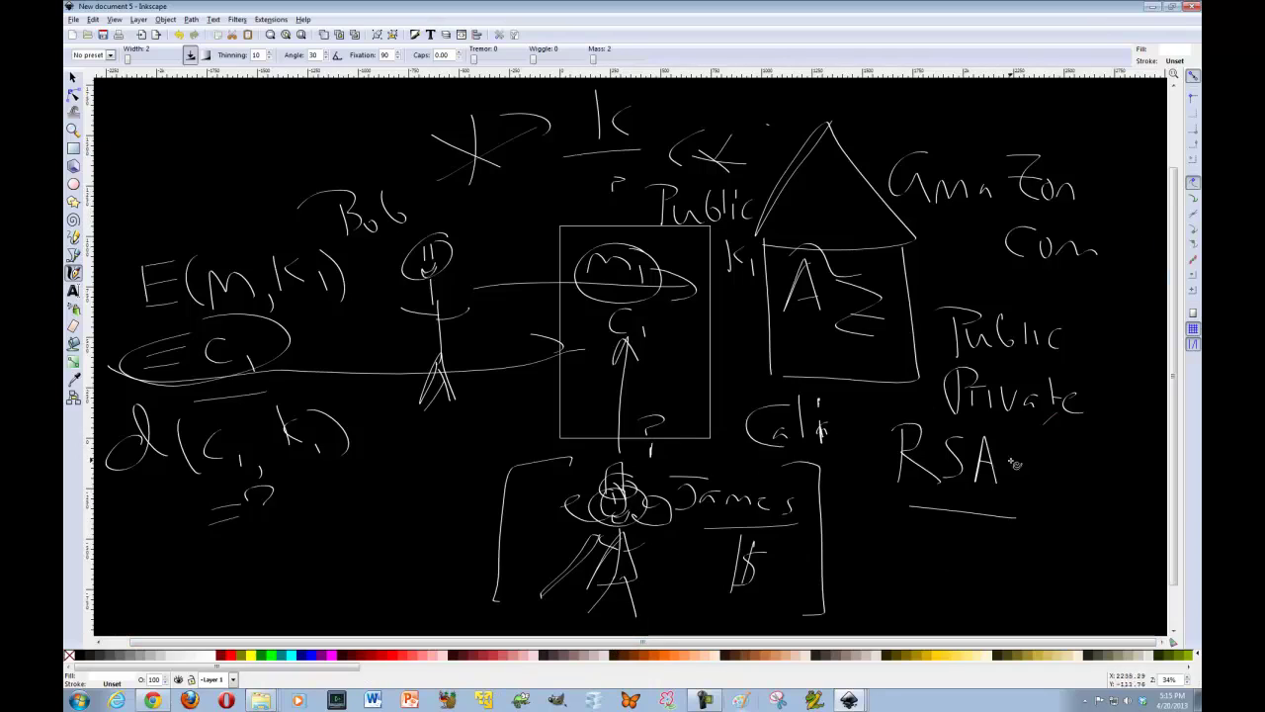
Handwrite "Private key k2" below the underlined RSA
{"action": "left_click_drag", "start_coordinate": [894, 540], "coordinate": [894, 578]}
{"action": "mouse_move", "coordinate": [893, 542]}
{"action": "left_mouse_down"}
{"action": "mouse_move", "coordinate": [924, 561]}
{"action": "mouse_move", "coordinate": [1026, 560]}
{"action": "left_mouse_up"}
{"action": "left_click_drag", "start_coordinate": [931, 579], "coordinate": [929, 606]}
{"action": "mouse_move", "coordinate": [943, 585]}
{"action": "left_mouse_down"}
{"action": "mouse_move", "coordinate": [945, 605]}
{"action": "mouse_move", "coordinate": [977, 595]}
{"action": "mouse_move", "coordinate": [984, 617]}
{"action": "left_mouse_up"}
{"action": "mouse_move", "coordinate": [1056, 560]}
{"action": "left_mouse_down"}
{"action": "mouse_move", "coordinate": [1060, 583]}
{"action": "mouse_move", "coordinate": [1099, 594]}
{"action": "left_mouse_up"}
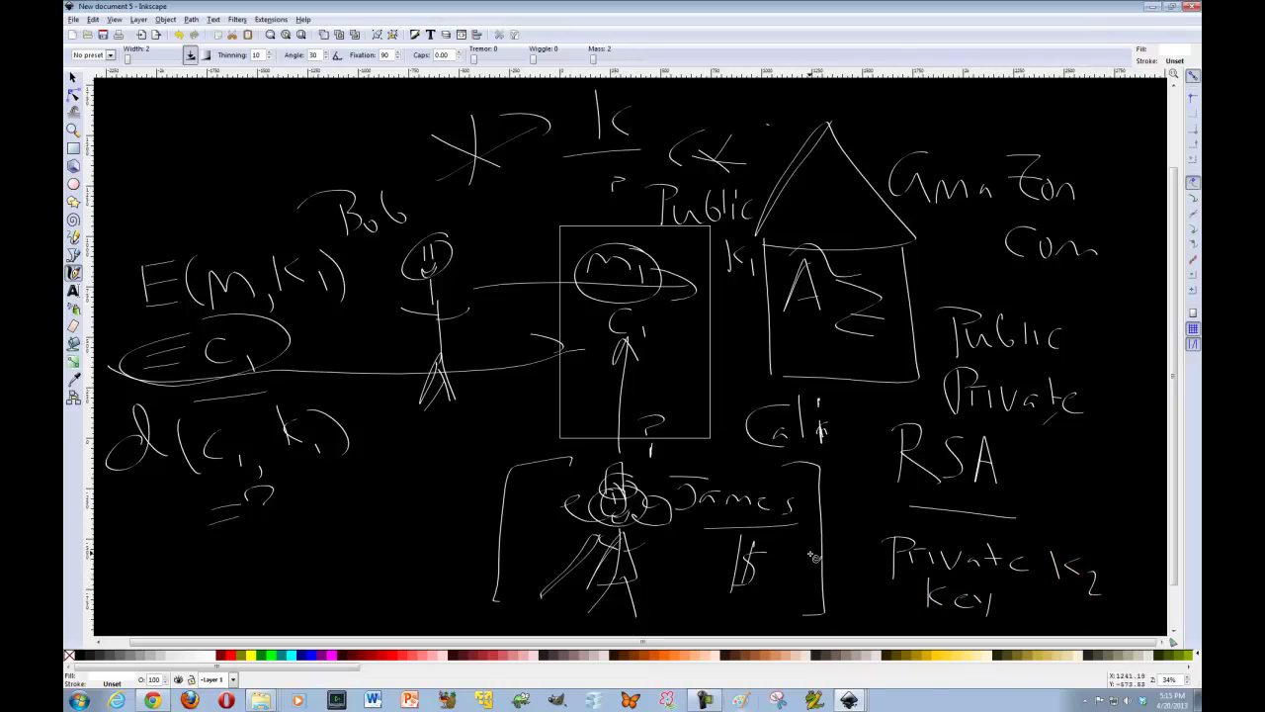
Handwrite the decryption formula d(c1, k2) = m in the empty area below the attacker
{"action": "scroll", "coordinate": [817, 556], "scroll_direction": "down", "scroll_amount": 3}
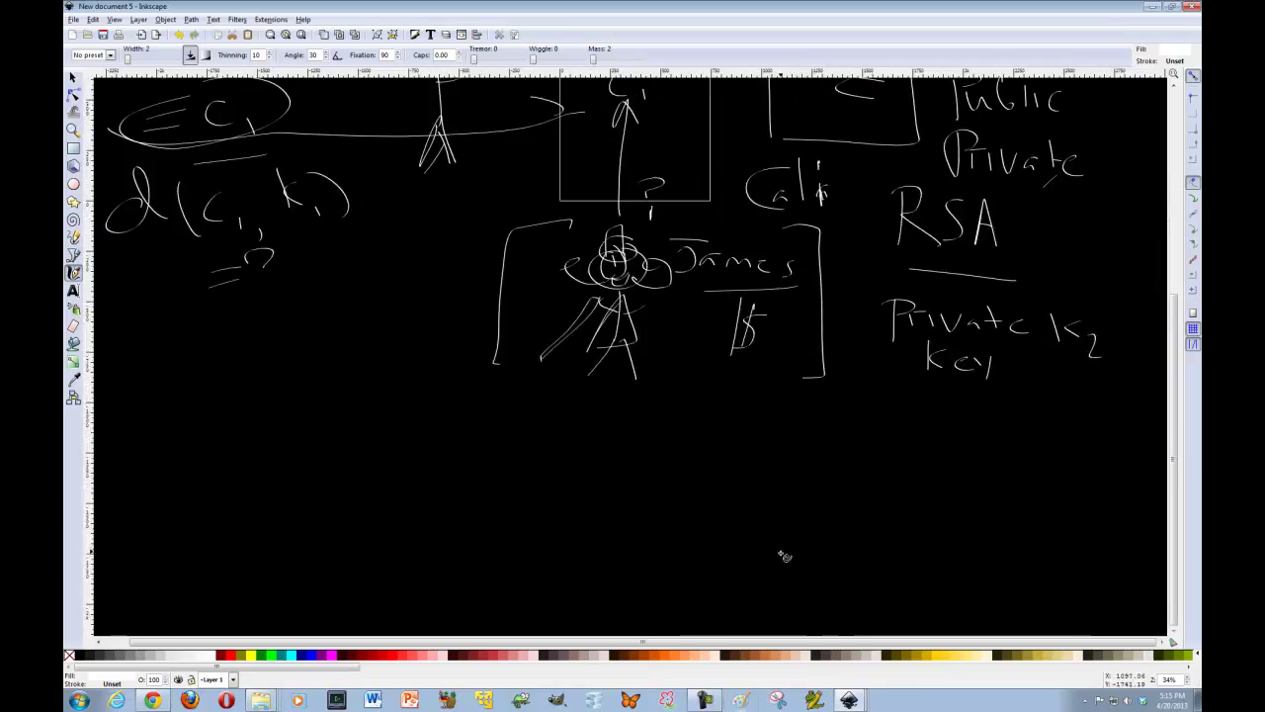
{"action": "scroll", "coordinate": [777, 561], "scroll_direction": "up", "scroll_amount": 2}
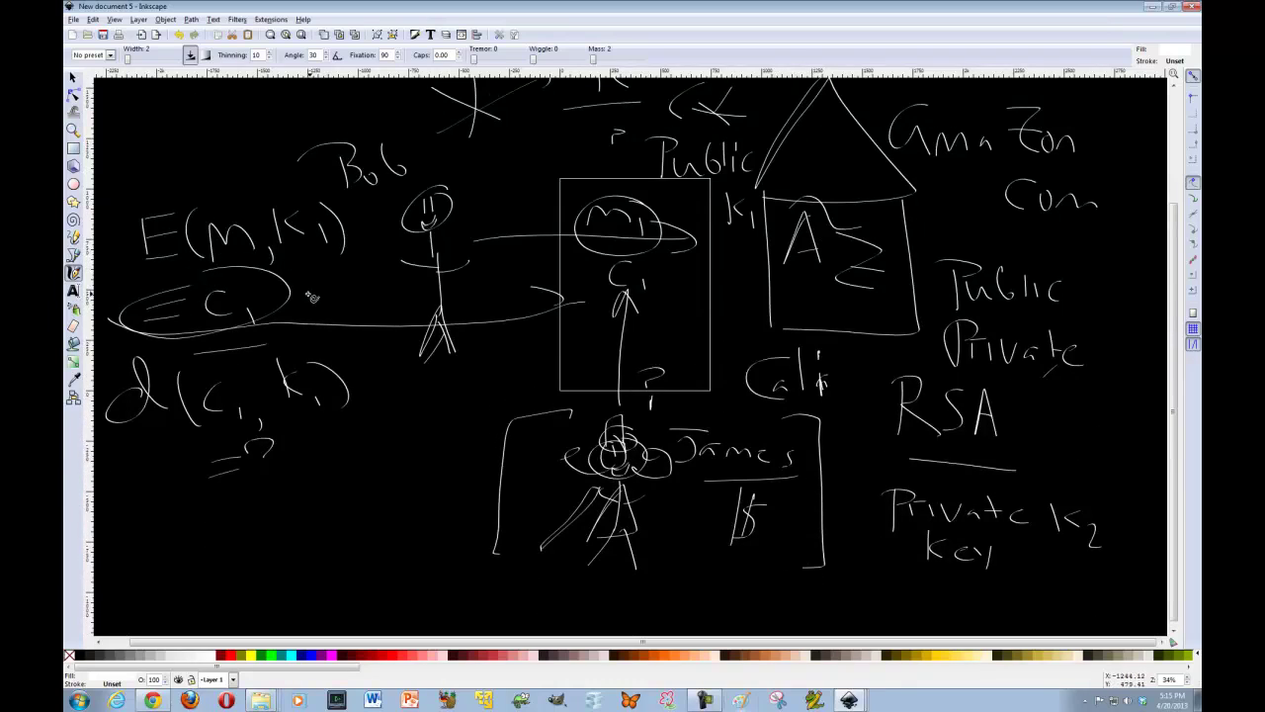
{"action": "scroll", "coordinate": [509, 403], "scroll_direction": "down", "scroll_amount": 5}
{"action": "mouse_move", "coordinate": [682, 423]}
{"action": "left_mouse_down"}
{"action": "mouse_move", "coordinate": [690, 457]}
{"action": "mouse_move", "coordinate": [747, 482]}
{"action": "left_mouse_up"}
{"action": "left_click_drag", "start_coordinate": [771, 409], "coordinate": [774, 451]}
{"action": "mouse_move", "coordinate": [797, 419]}
{"action": "left_mouse_down"}
{"action": "mouse_move", "coordinate": [801, 448]}
{"action": "mouse_move", "coordinate": [824, 459]}
{"action": "left_mouse_up"}
{"action": "left_click_drag", "start_coordinate": [691, 473], "coordinate": [728, 478]}
{"action": "left_click_drag", "start_coordinate": [648, 400], "coordinate": [607, 463]}
{"action": "left_click_drag", "start_coordinate": [806, 403], "coordinate": [822, 473]}
{"action": "left_click_drag", "start_coordinate": [555, 435], "coordinate": [593, 441]}
{"action": "left_click_drag", "start_coordinate": [868, 444], "coordinate": [896, 446]}
{"action": "left_click_drag", "start_coordinate": [865, 453], "coordinate": [956, 480]}
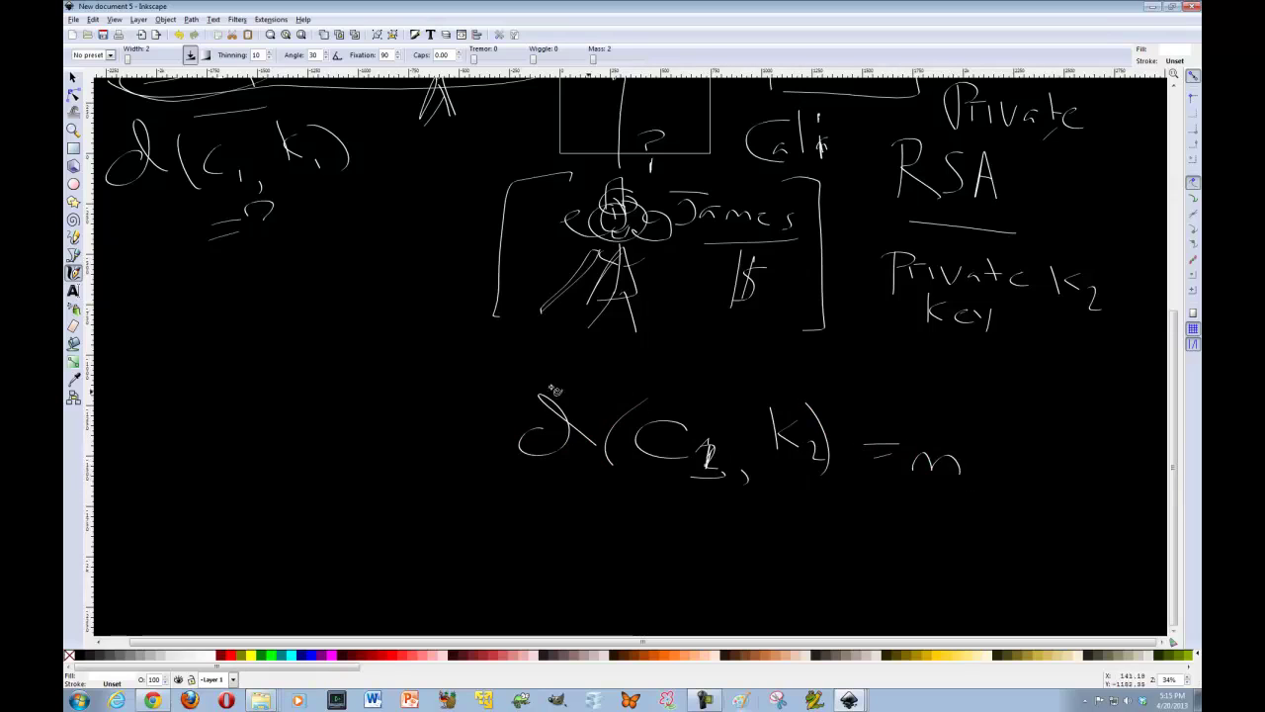
Handwrite and underline "ECDSA" in the empty area above the whole diagram
{"action": "scroll", "coordinate": [477, 377], "scroll_direction": "up", "scroll_amount": 12}
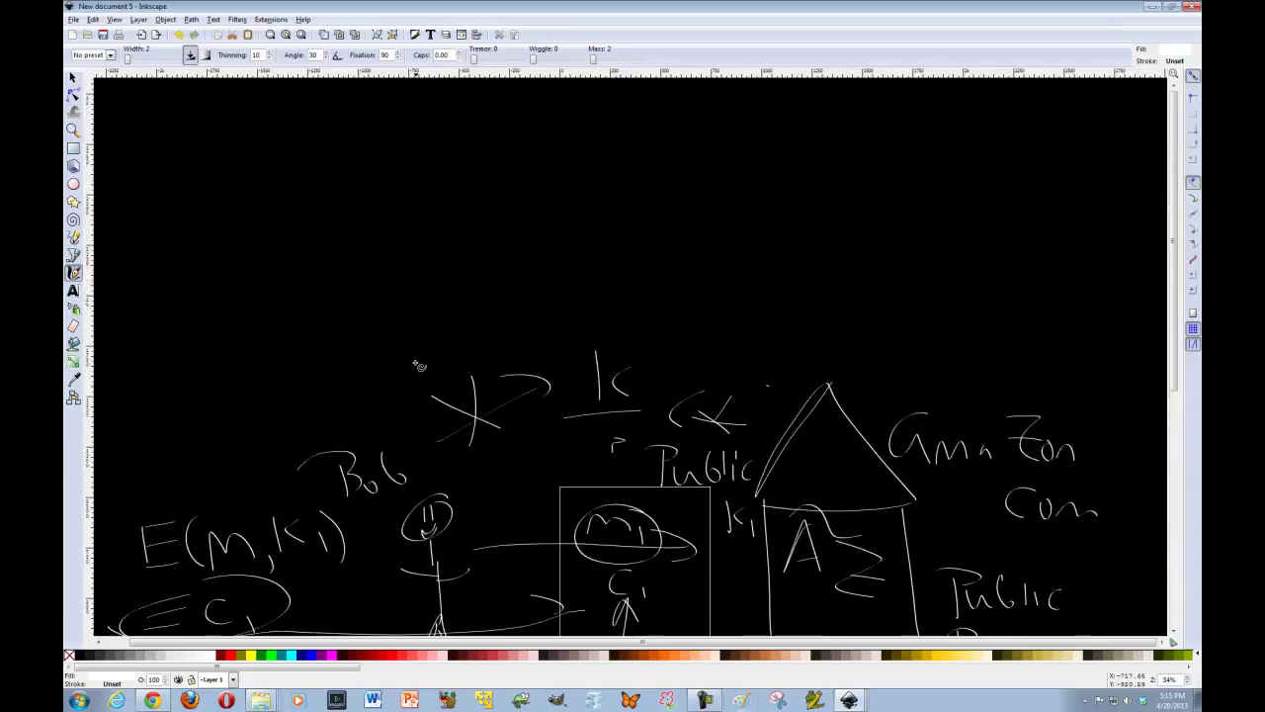
{"action": "scroll", "coordinate": [419, 366], "scroll_direction": "down", "scroll_amount": 4}
{"action": "scroll", "coordinate": [409, 364], "scroll_direction": "down", "scroll_amount": 5}
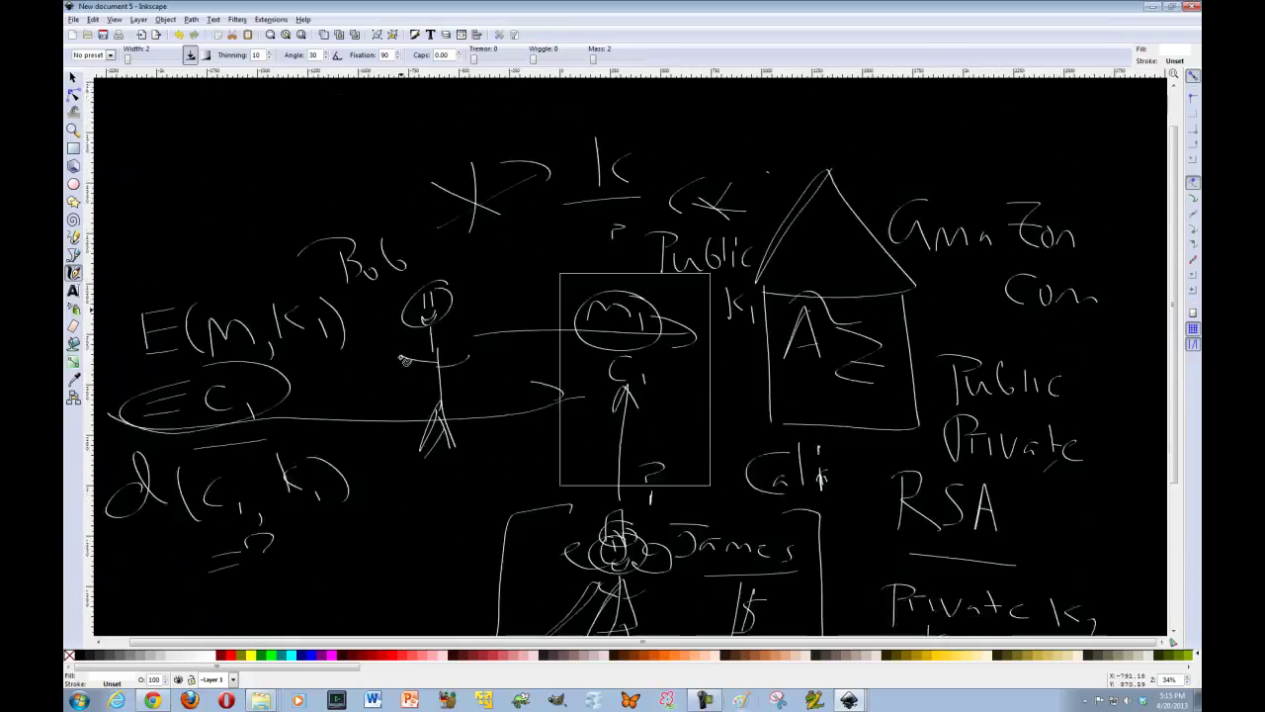
{"action": "scroll", "coordinate": [402, 361], "scroll_direction": "up", "scroll_amount": 1}
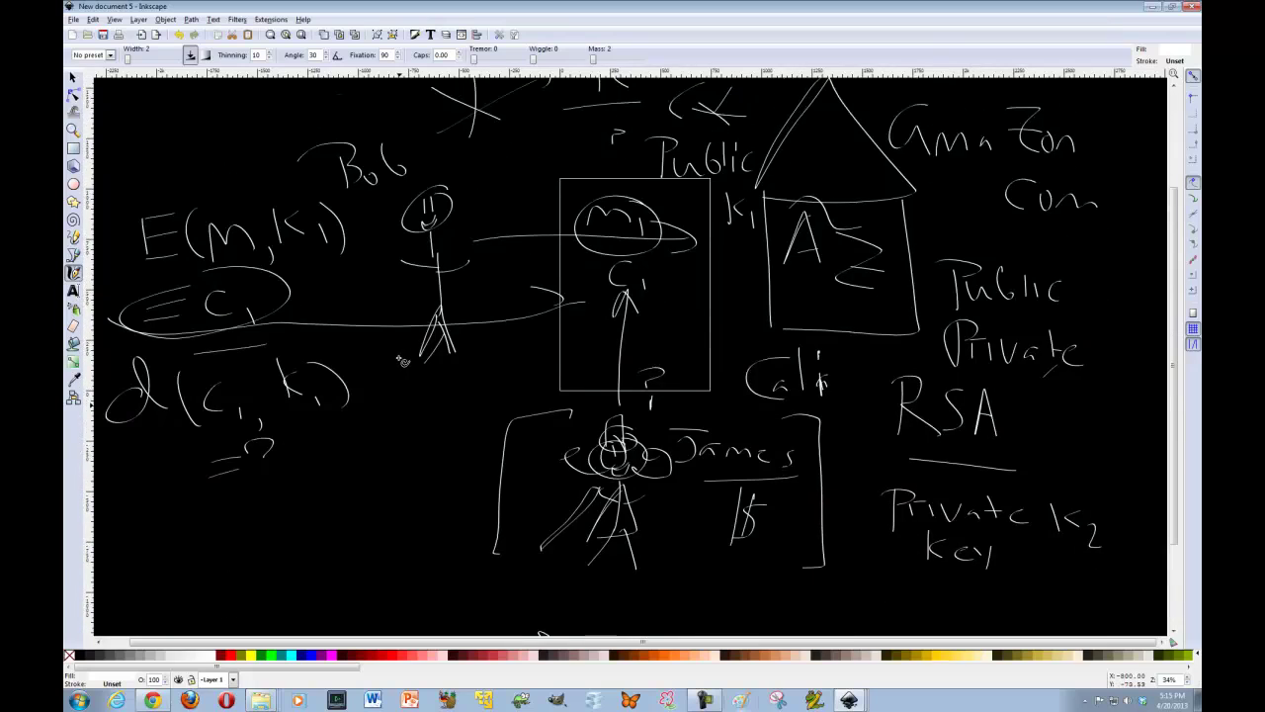
{"action": "scroll", "coordinate": [402, 363], "scroll_direction": "up", "scroll_amount": 6}
{"action": "scroll", "coordinate": [402, 364], "scroll_direction": "up", "scroll_amount": 2}
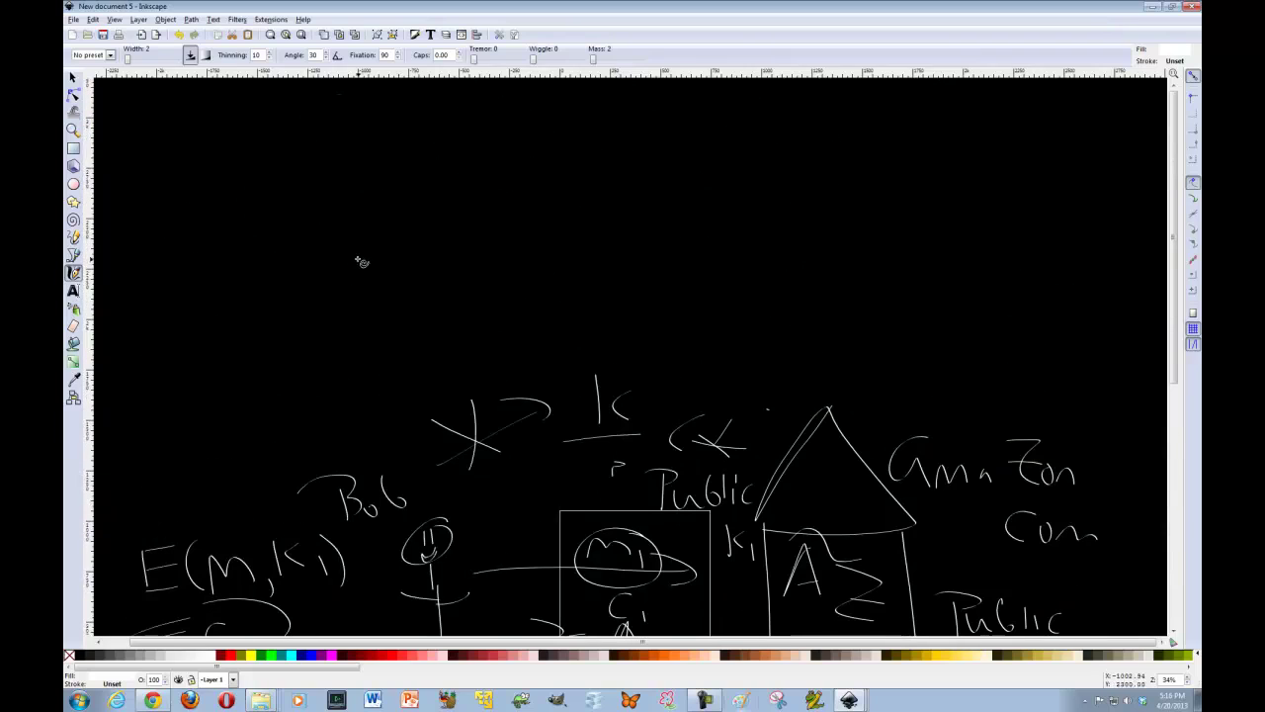
{"action": "mouse_move", "coordinate": [395, 251]}
{"action": "left_mouse_down"}
{"action": "mouse_move", "coordinate": [393, 303]}
{"action": "mouse_move", "coordinate": [423, 256]}
{"action": "left_mouse_up"}
{"action": "mouse_move", "coordinate": [408, 280]}
{"action": "left_mouse_down"}
{"action": "mouse_move", "coordinate": [437, 273]}
{"action": "mouse_move", "coordinate": [432, 297]}
{"action": "left_mouse_up"}
{"action": "mouse_move", "coordinate": [473, 268]}
{"action": "left_mouse_down"}
{"action": "mouse_move", "coordinate": [453, 280]}
{"action": "mouse_move", "coordinate": [476, 290]}
{"action": "left_mouse_up"}
{"action": "mouse_move", "coordinate": [500, 261]}
{"action": "left_mouse_down"}
{"action": "mouse_move", "coordinate": [501, 292]}
{"action": "mouse_move", "coordinate": [525, 294]}
{"action": "left_mouse_up"}
{"action": "left_click", "coordinate": [560, 294]}
{"action": "mouse_move", "coordinate": [559, 257]}
{"action": "left_mouse_down"}
{"action": "mouse_move", "coordinate": [560, 282]}
{"action": "mouse_move", "coordinate": [587, 295]}
{"action": "mouse_move", "coordinate": [395, 336]}
{"action": "left_mouse_up"}
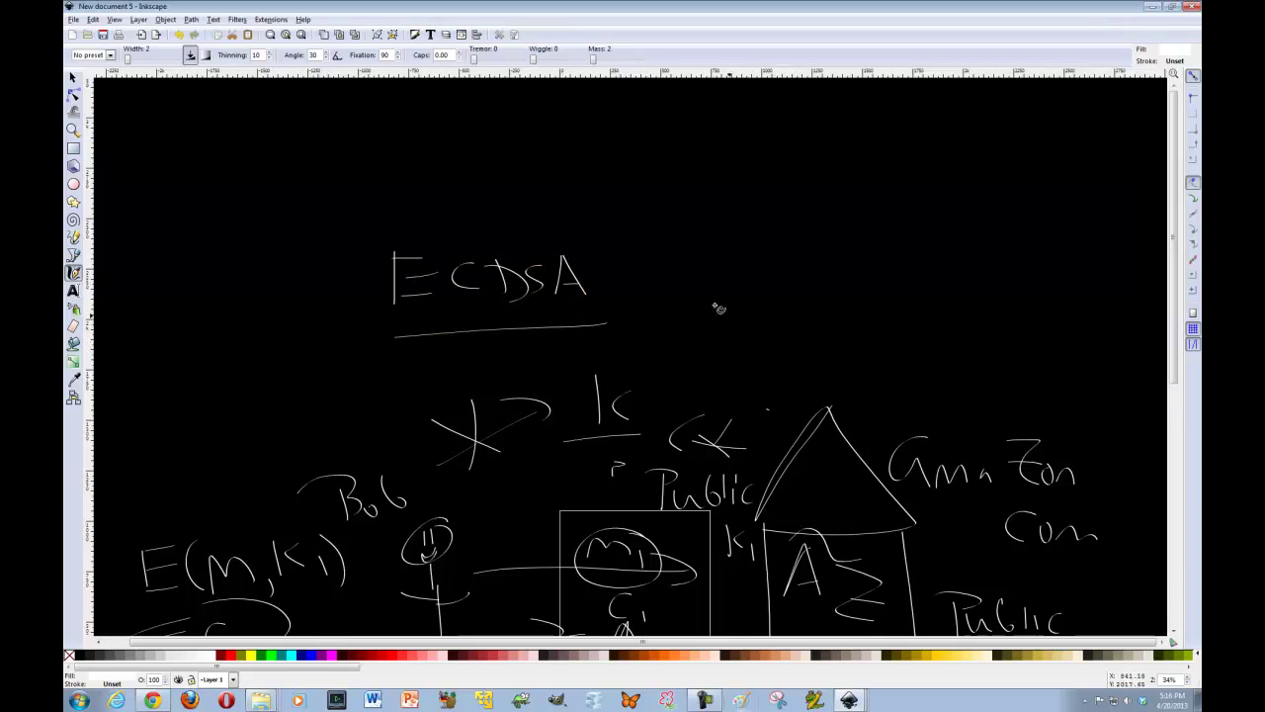
Handwrite and underline "DLP" to the right of ECDSA
{"action": "mouse_move", "coordinate": [720, 253]}
{"action": "left_mouse_down"}
{"action": "mouse_move", "coordinate": [719, 302]}
{"action": "mouse_move", "coordinate": [729, 300]}
{"action": "left_mouse_up"}
{"action": "left_click_drag", "start_coordinate": [769, 259], "coordinate": [815, 311]}
{"action": "mouse_move", "coordinate": [822, 261]}
{"action": "left_mouse_down"}
{"action": "mouse_move", "coordinate": [828, 322]}
{"action": "mouse_move", "coordinate": [816, 288]}
{"action": "left_mouse_up"}
{"action": "mouse_move", "coordinate": [840, 319]}
{"action": "left_mouse_down"}
{"action": "mouse_move", "coordinate": [855, 312]}
{"action": "mouse_move", "coordinate": [695, 336]}
{"action": "left_mouse_up"}
Draw brackets beneath the smiling stick figure and the house, and label them P1 and P2
{"action": "scroll", "coordinate": [875, 326], "scroll_direction": "down", "scroll_amount": 5}
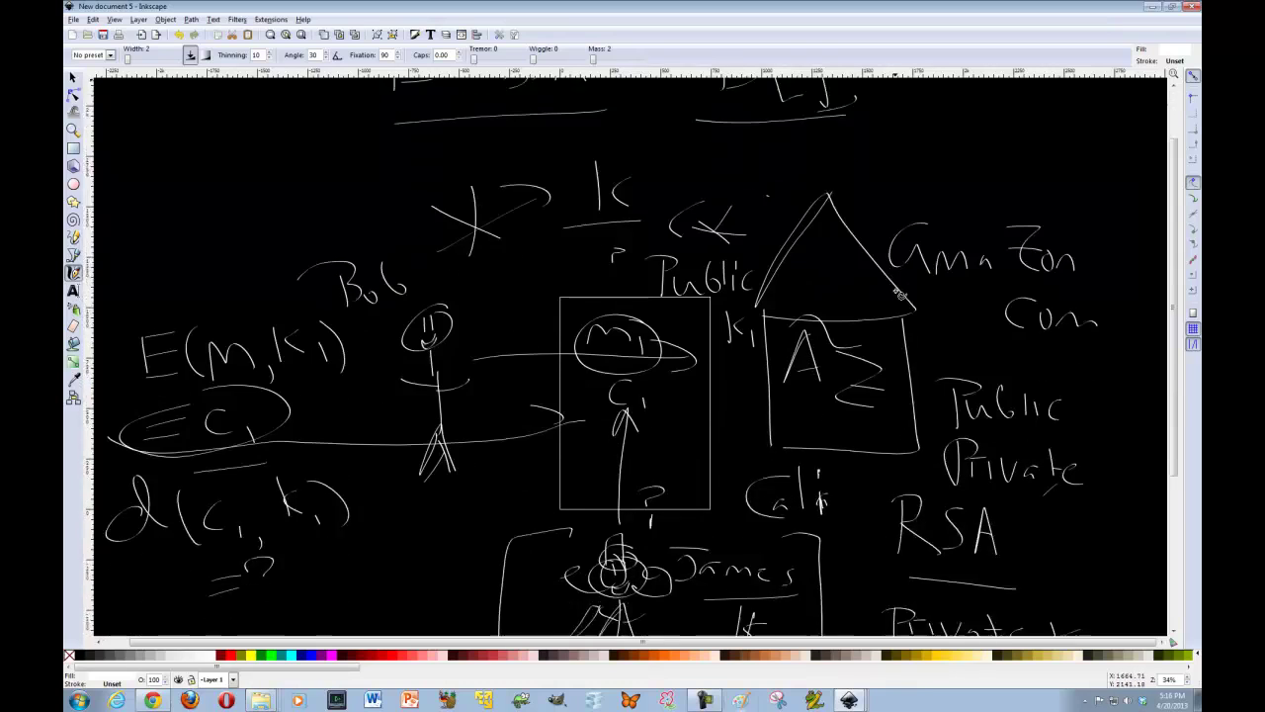
{"action": "scroll", "coordinate": [899, 294], "scroll_direction": "down", "scroll_amount": 7}
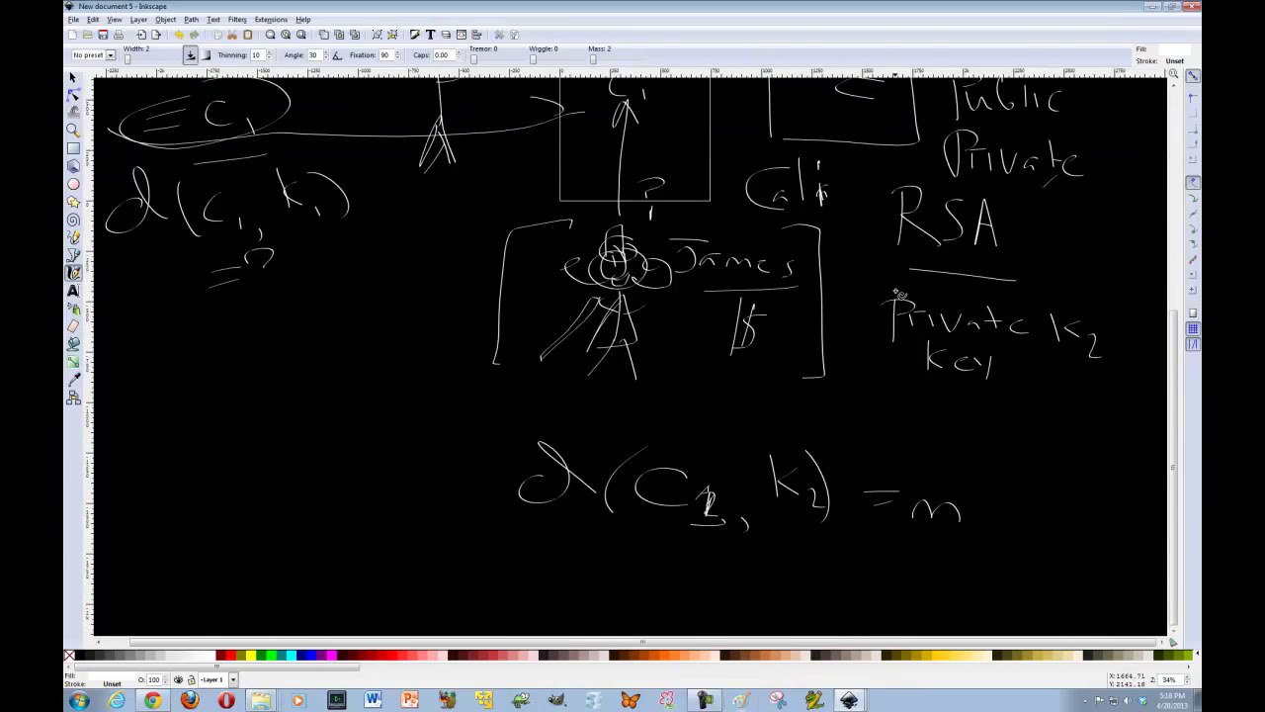
{"action": "scroll", "coordinate": [888, 292], "scroll_direction": "up", "scroll_amount": 1}
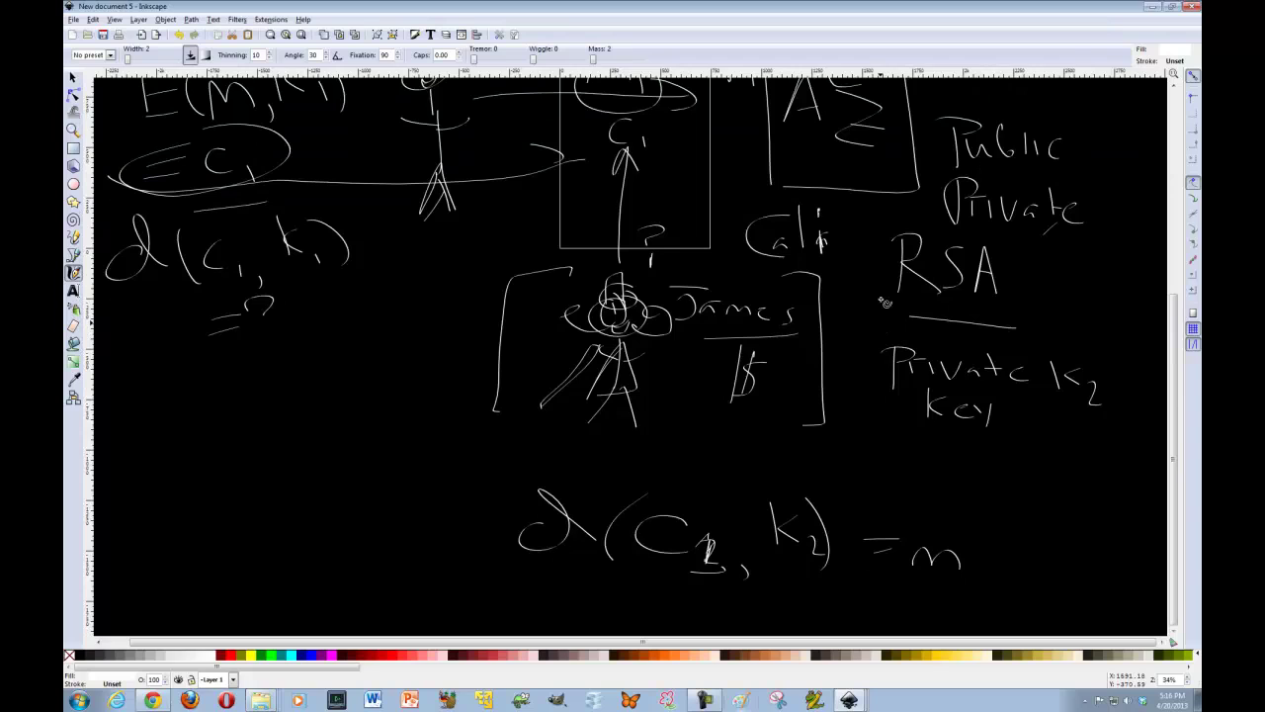
{"action": "scroll", "coordinate": [885, 303], "scroll_direction": "up", "scroll_amount": 9}
{"action": "scroll", "coordinate": [883, 305], "scroll_direction": "down", "scroll_amount": 4}
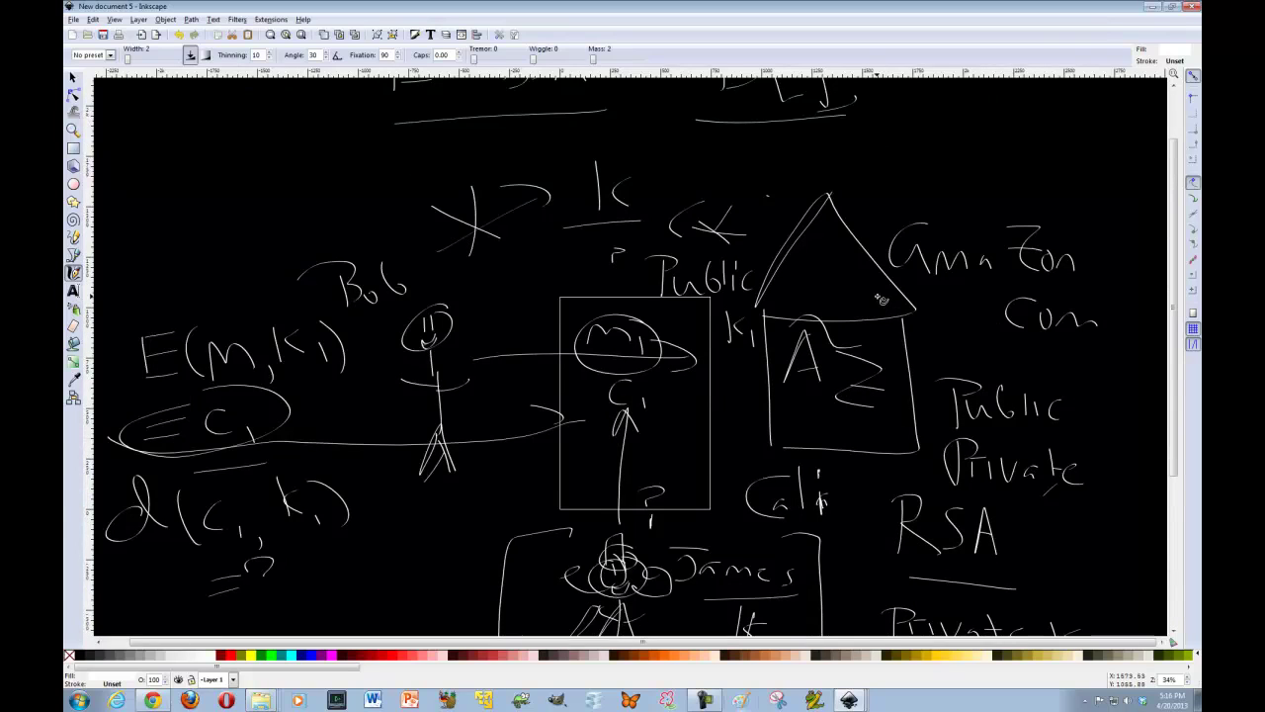
{"action": "mouse_move", "coordinate": [481, 449]}
{"action": "left_mouse_down"}
{"action": "mouse_move", "coordinate": [391, 499]}
{"action": "mouse_move", "coordinate": [390, 484]}
{"action": "mouse_move", "coordinate": [423, 527]}
{"action": "left_mouse_up"}
{"action": "left_click_drag", "start_coordinate": [443, 524], "coordinate": [450, 552]}
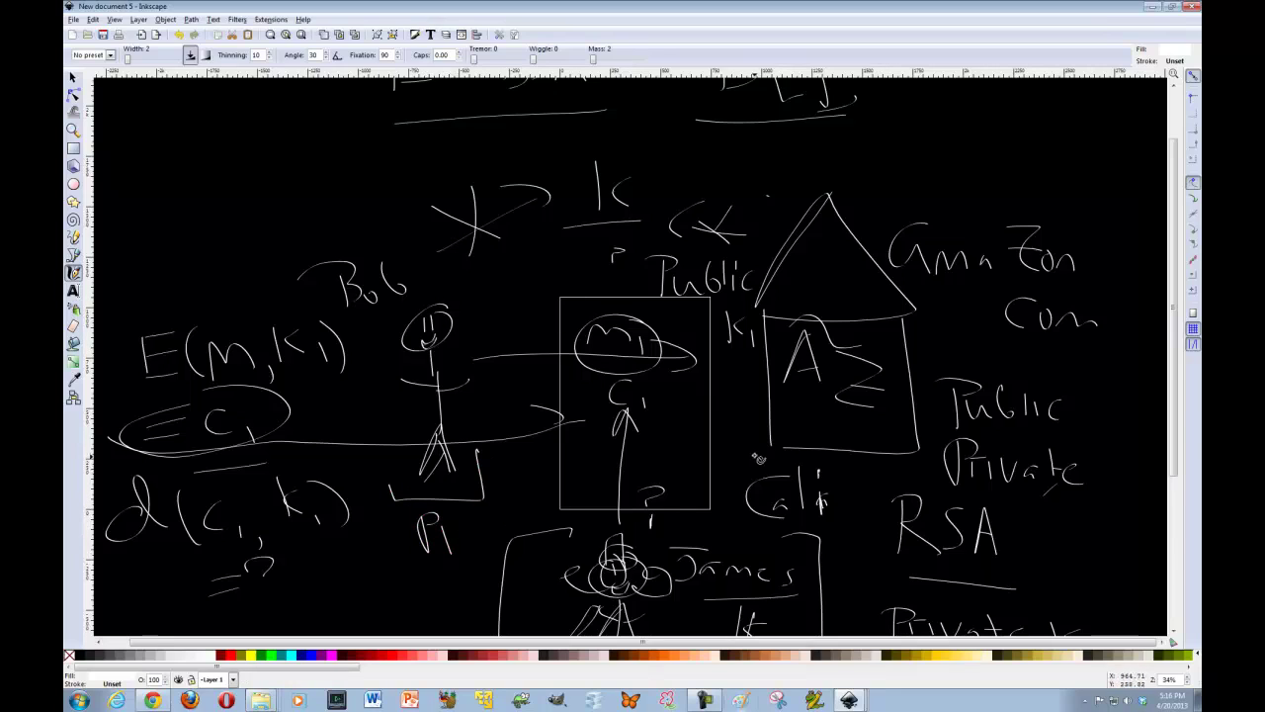
{"action": "mouse_move", "coordinate": [752, 445]}
{"action": "left_mouse_down"}
{"action": "mouse_move", "coordinate": [828, 471]}
{"action": "mouse_move", "coordinate": [884, 456]}
{"action": "left_mouse_up"}
{"action": "mouse_move", "coordinate": [832, 496]}
{"action": "left_mouse_down"}
{"action": "mouse_move", "coordinate": [839, 483]}
{"action": "mouse_move", "coordinate": [841, 505]}
{"action": "left_mouse_up"}
Circle "Public k1" beside the house and draw a curved arrow from the Amazon label over the roof towards it
{"action": "scroll", "coordinate": [633, 409], "scroll_direction": "up", "scroll_amount": 2}
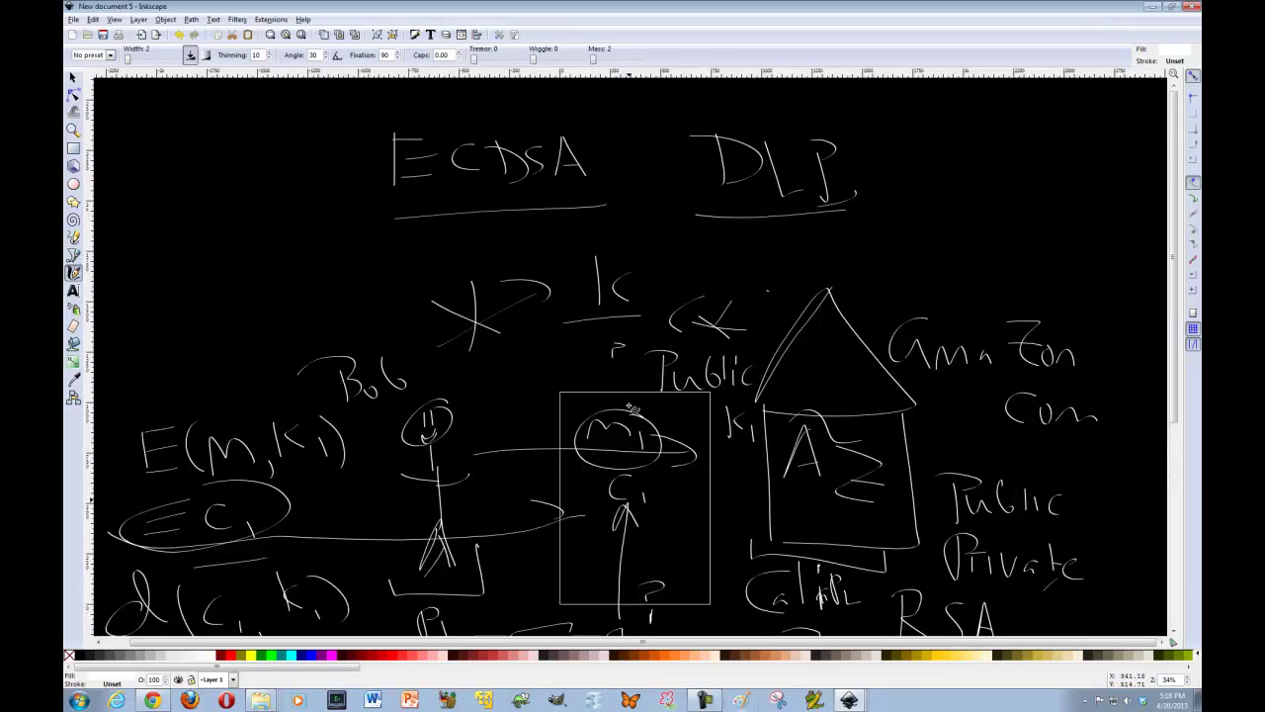
{"action": "mouse_move", "coordinate": [778, 361]}
{"action": "left_mouse_down"}
{"action": "mouse_move", "coordinate": [630, 348]}
{"action": "mouse_move", "coordinate": [697, 415]}
{"action": "mouse_move", "coordinate": [766, 452]}
{"action": "mouse_move", "coordinate": [771, 375]}
{"action": "mouse_move", "coordinate": [751, 351]}
{"action": "left_mouse_up"}
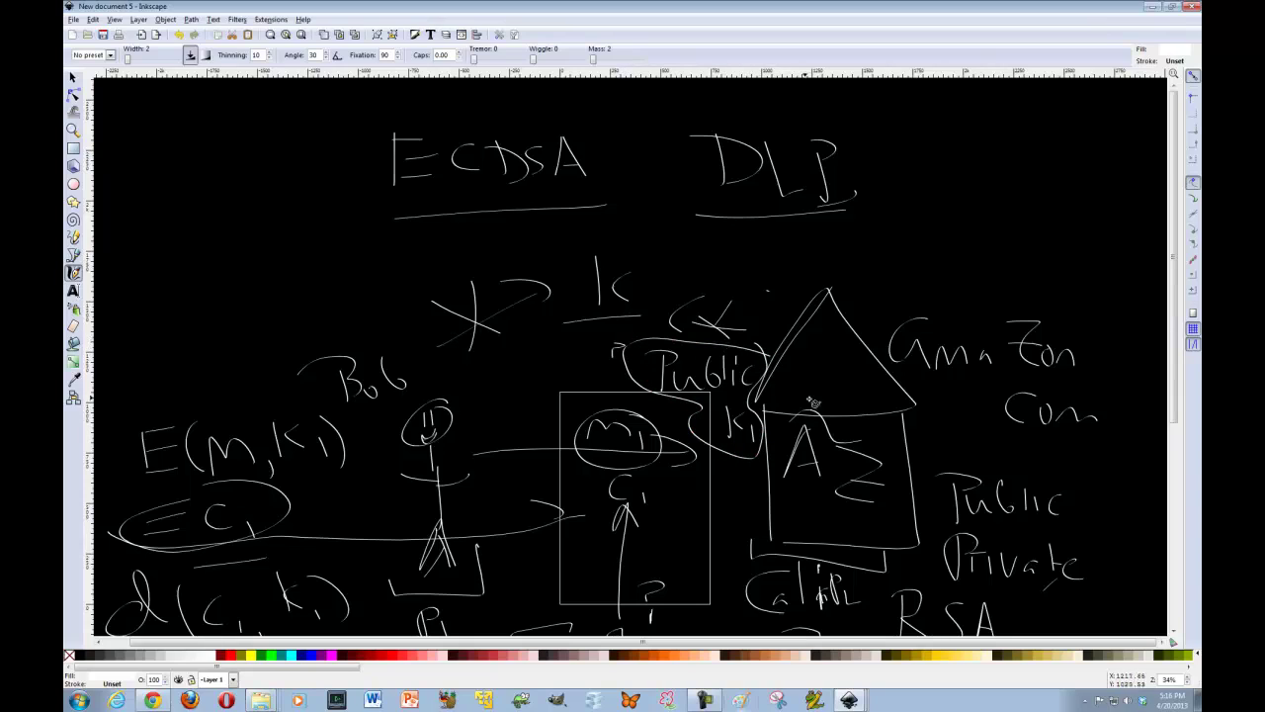
{"action": "mouse_move", "coordinate": [966, 318]}
{"action": "left_mouse_down"}
{"action": "mouse_move", "coordinate": [961, 284]}
{"action": "mouse_move", "coordinate": [811, 293]}
{"action": "mouse_move", "coordinate": [753, 318]}
{"action": "mouse_move", "coordinate": [796, 333]}
{"action": "left_mouse_up"}
Underline the E(m, k1) formula and write "RSA" above it with a small linking mark to the E
{"action": "scroll", "coordinate": [826, 330], "scroll_direction": "down", "scroll_amount": 5}
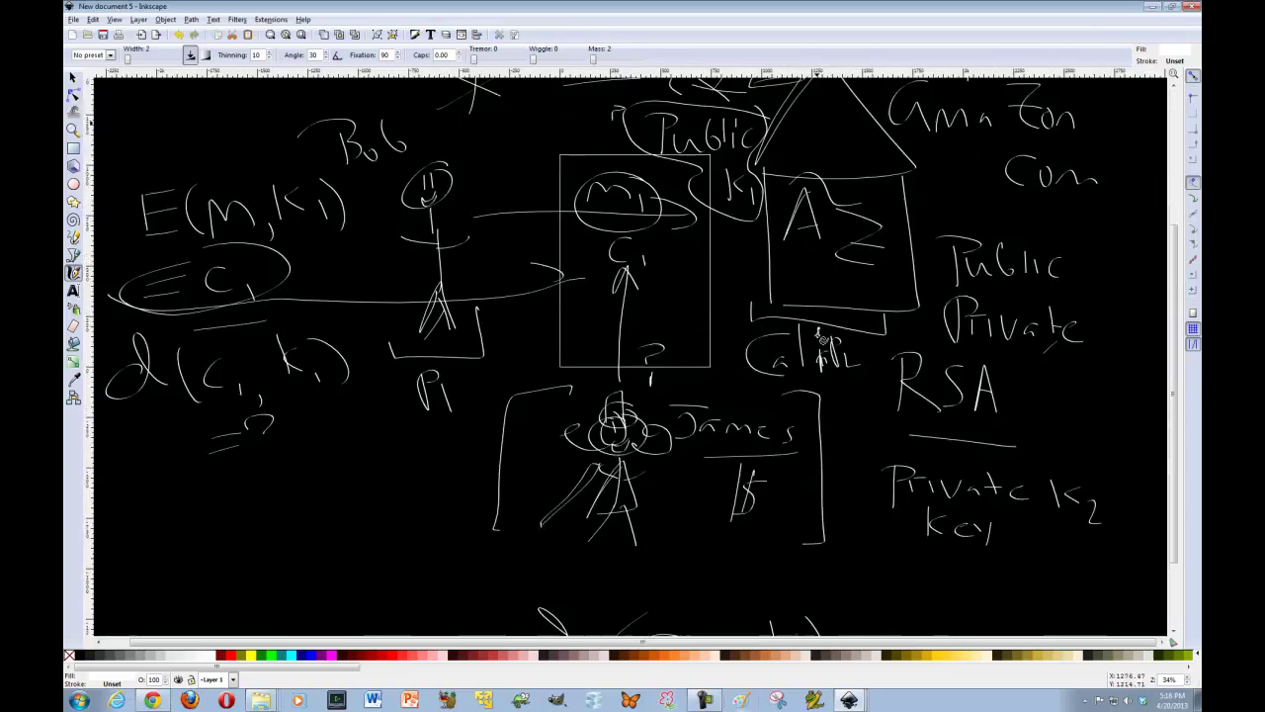
{"action": "scroll", "coordinate": [824, 334], "scroll_direction": "up", "scroll_amount": 7}
{"action": "scroll", "coordinate": [820, 339], "scroll_direction": "down", "scroll_amount": 3}
{"action": "scroll", "coordinate": [820, 339], "scroll_direction": "down", "scroll_amount": 3}
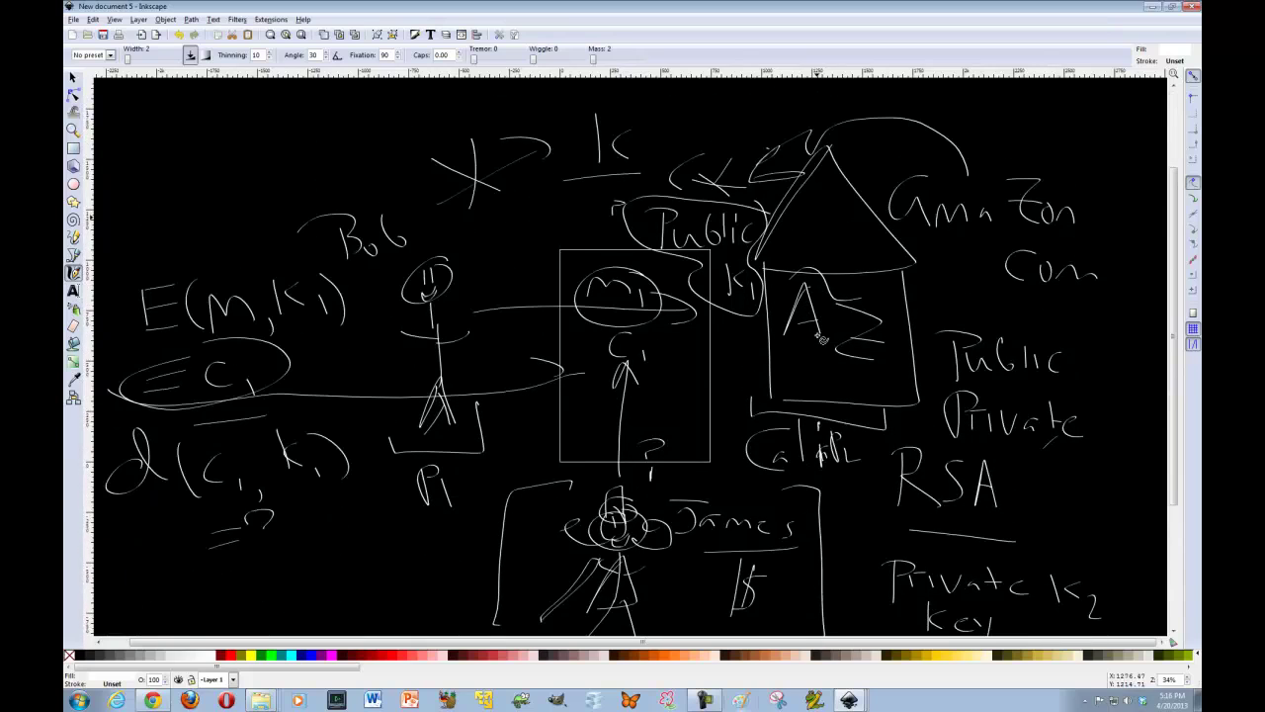
{"action": "scroll", "coordinate": [820, 339], "scroll_direction": "down", "scroll_amount": 1}
{"action": "scroll", "coordinate": [821, 336], "scroll_direction": "up", "scroll_amount": 3}
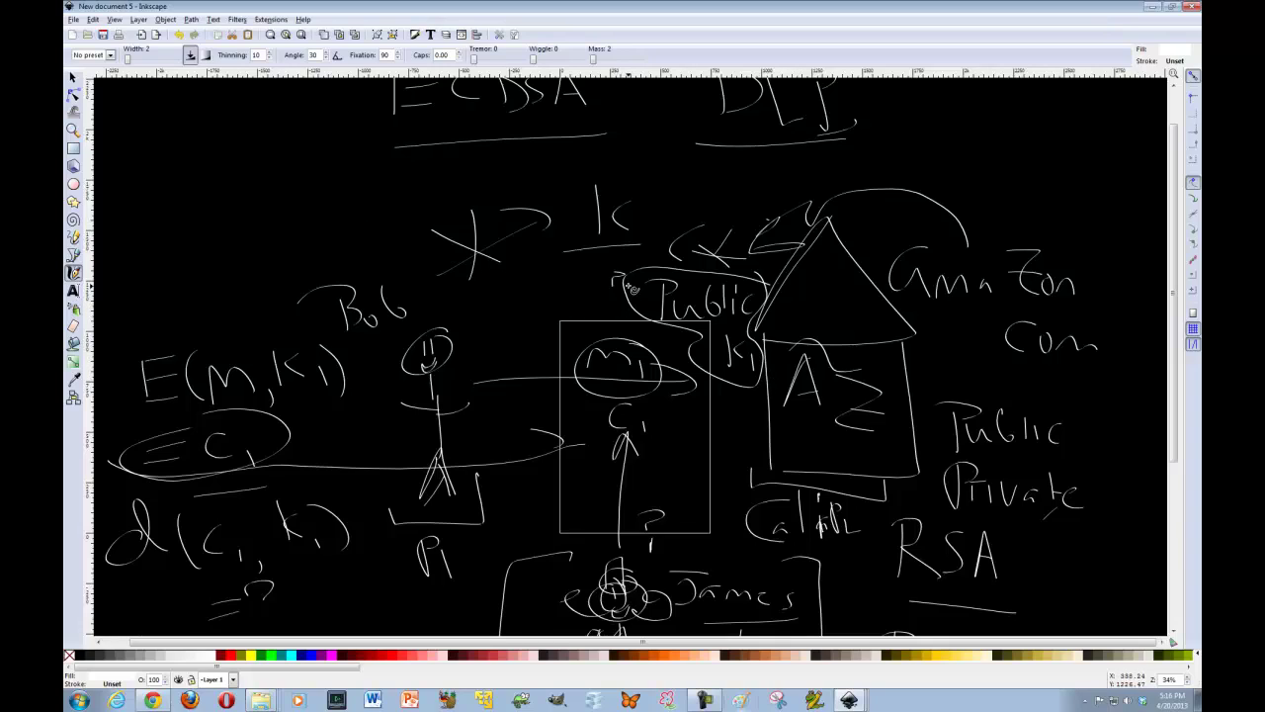
{"action": "left_click_drag", "start_coordinate": [362, 408], "coordinate": [130, 406]}
{"action": "mouse_move", "coordinate": [134, 277]}
{"action": "left_mouse_down"}
{"action": "mouse_move", "coordinate": [149, 321]}
{"action": "mouse_move", "coordinate": [202, 307]}
{"action": "mouse_move", "coordinate": [214, 259]}
{"action": "mouse_move", "coordinate": [245, 296]}
{"action": "left_mouse_up"}
{"action": "left_click_drag", "start_coordinate": [182, 351], "coordinate": [203, 356]}
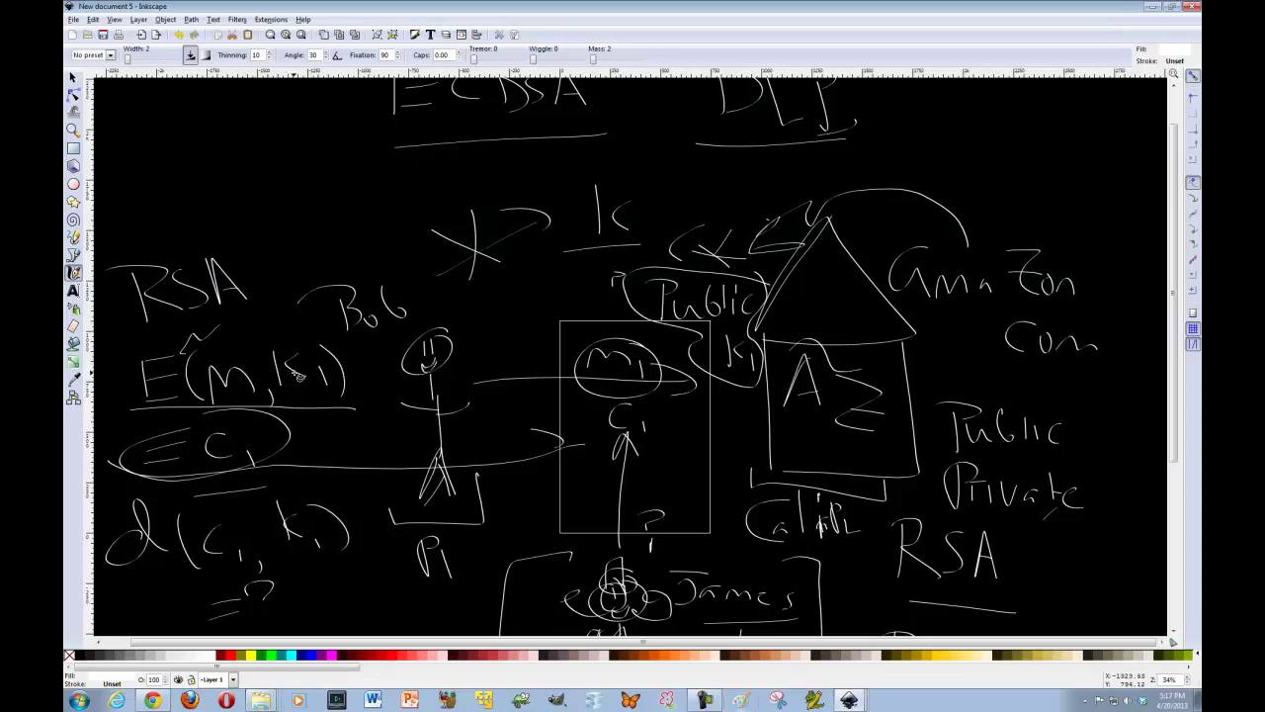
Draw a long horizontal line beneath the bracketed attacker and underline "Private key k2"
{"action": "scroll", "coordinate": [247, 440], "scroll_direction": "down", "scroll_amount": 6}
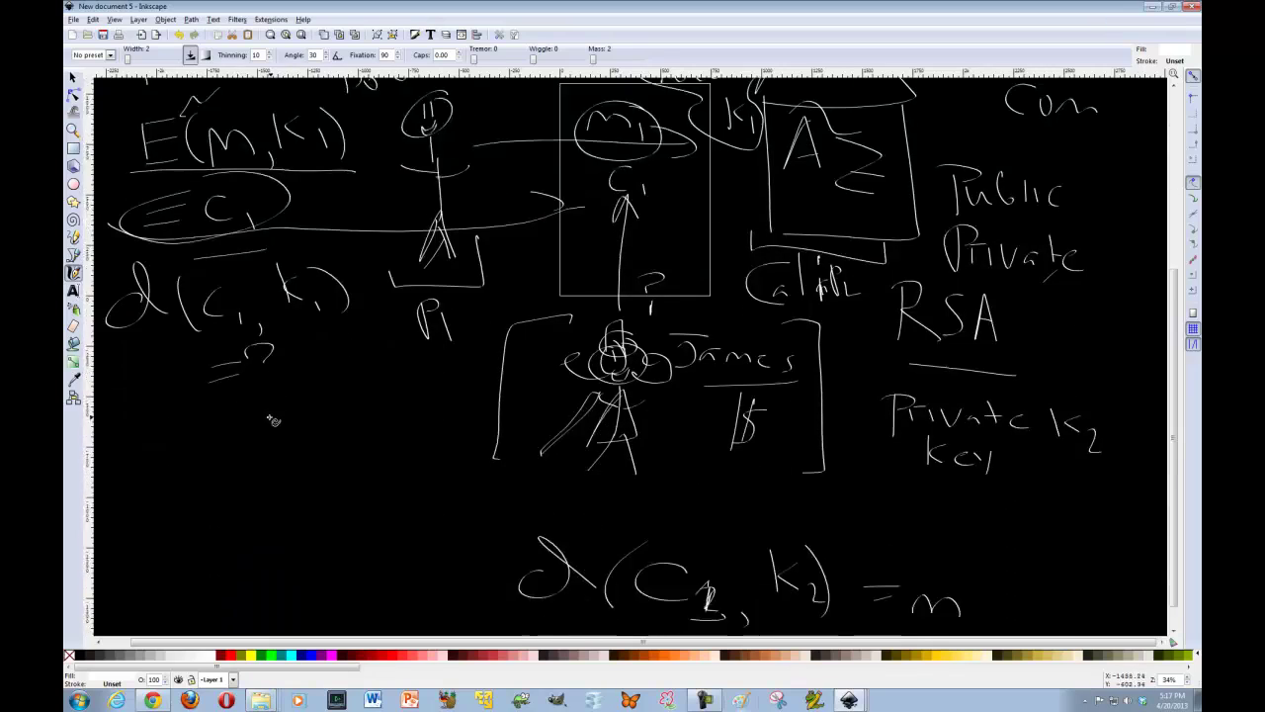
{"action": "left_click_drag", "start_coordinate": [870, 485], "coordinate": [370, 476]}
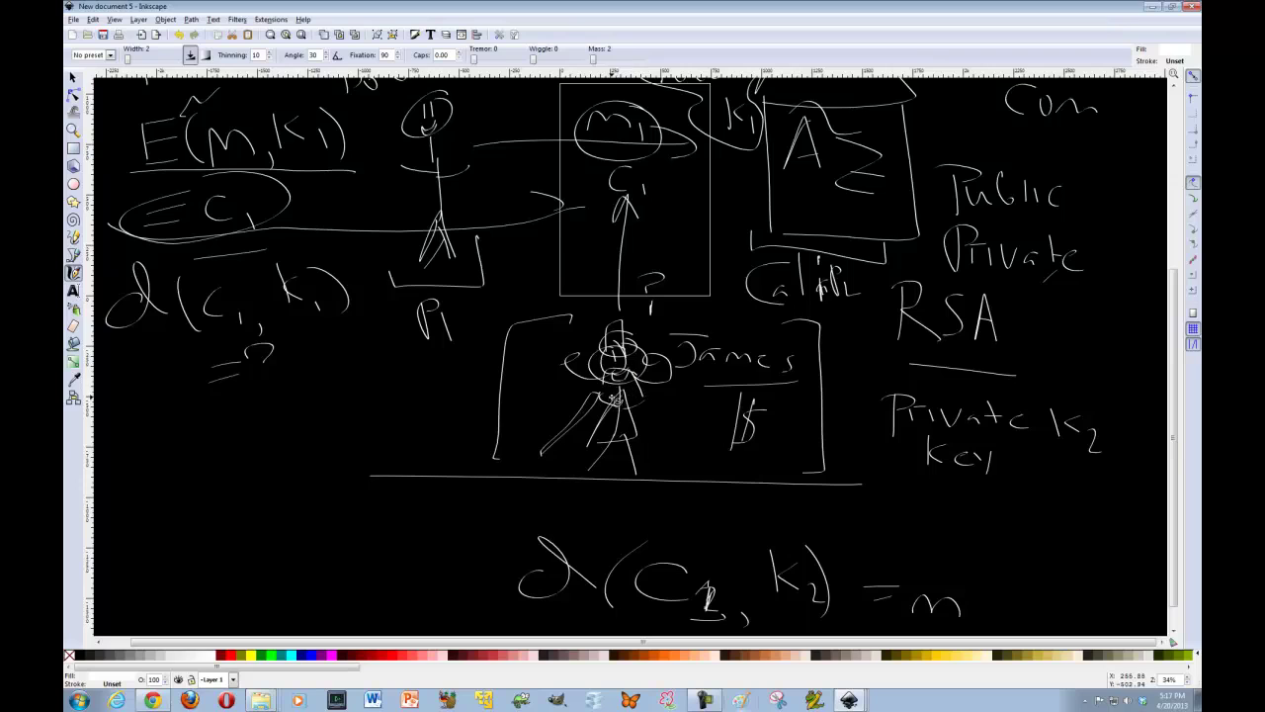
{"action": "scroll", "coordinate": [621, 400], "scroll_direction": "up", "scroll_amount": 1}
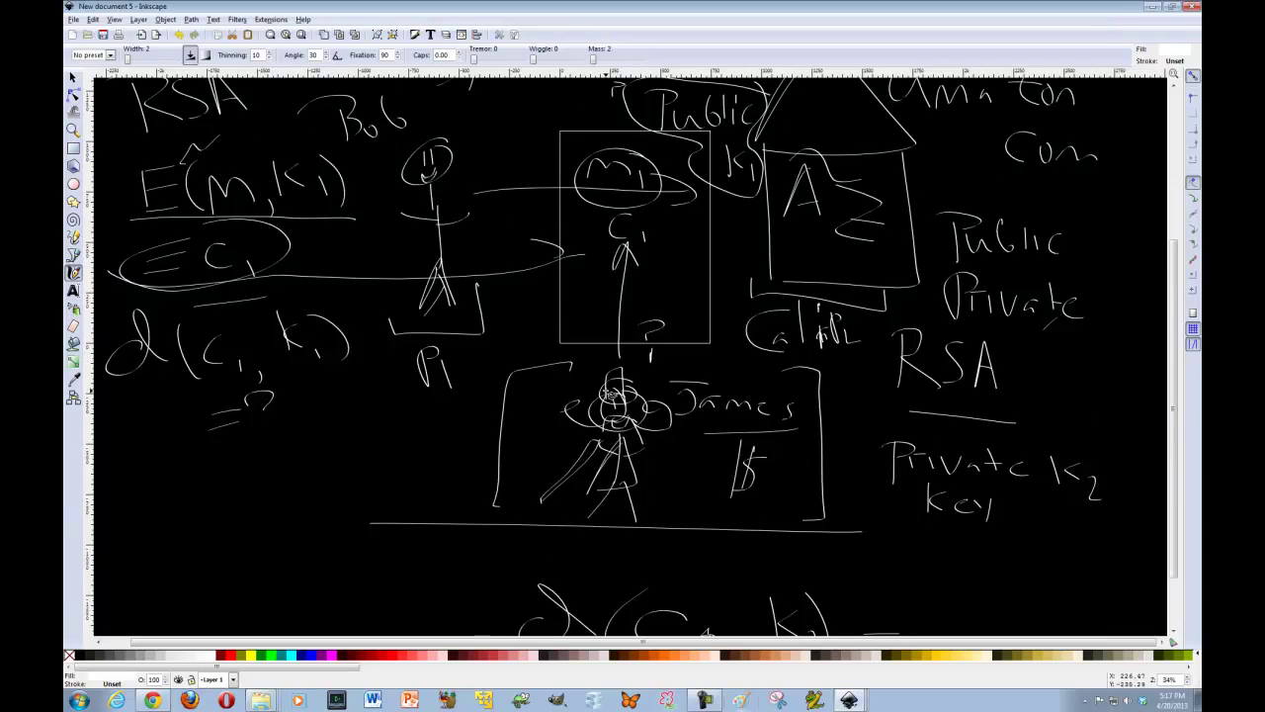
{"action": "scroll", "coordinate": [611, 395], "scroll_direction": "down", "scroll_amount": 2}
{"action": "scroll", "coordinate": [652, 420], "scroll_direction": "down", "scroll_amount": 2}
{"action": "left_click_drag", "start_coordinate": [1099, 395], "coordinate": [888, 376]}
Handwrite k1 and k2 side by side below the d(c1, k2) = m formula and draw one long line beneath both
{"action": "scroll", "coordinate": [613, 339], "scroll_direction": "down", "scroll_amount": 3}
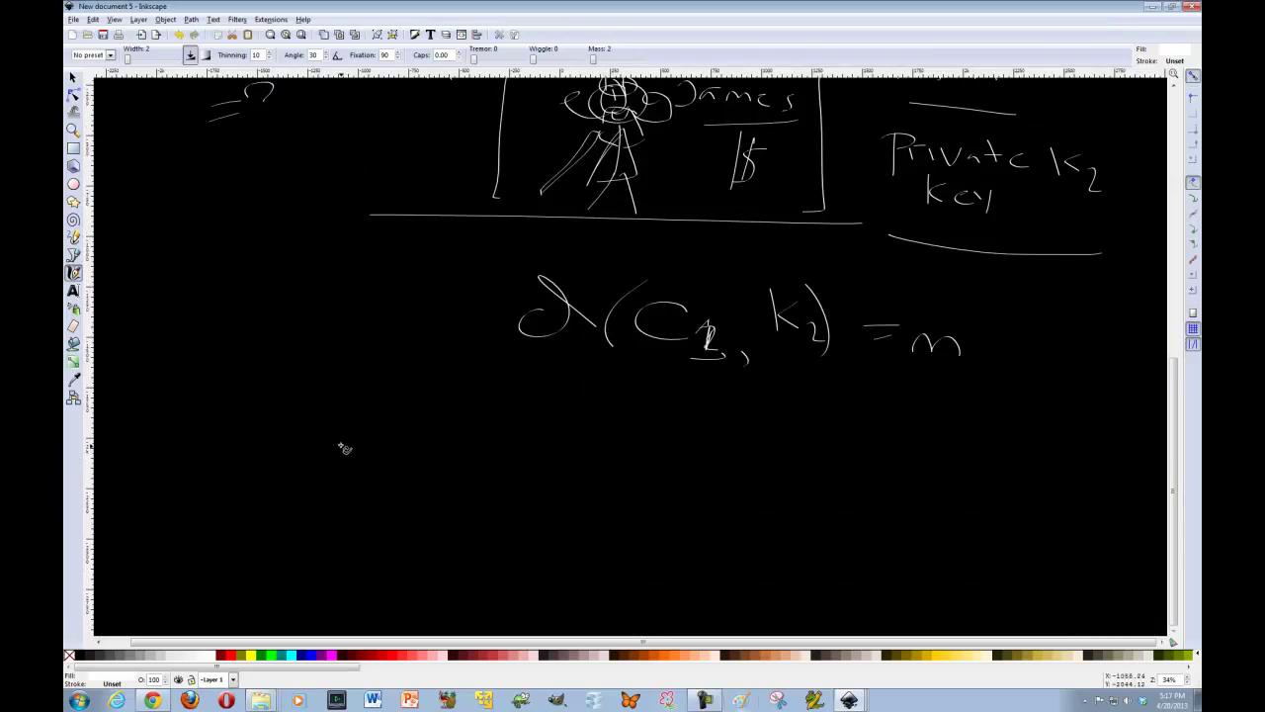
{"action": "scroll", "coordinate": [356, 373], "scroll_direction": "down", "scroll_amount": 3}
{"action": "mouse_move", "coordinate": [267, 356]}
{"action": "left_mouse_down"}
{"action": "mouse_move", "coordinate": [274, 407]}
{"action": "mouse_move", "coordinate": [330, 406]}
{"action": "left_mouse_up"}
{"action": "mouse_move", "coordinate": [480, 358]}
{"action": "left_mouse_down"}
{"action": "mouse_move", "coordinate": [484, 403]}
{"action": "mouse_move", "coordinate": [508, 393]}
{"action": "mouse_move", "coordinate": [552, 405]}
{"action": "mouse_move", "coordinate": [138, 440]}
{"action": "left_mouse_up"}
{"action": "scroll", "coordinate": [637, 390], "scroll_direction": "down", "scroll_amount": 2}
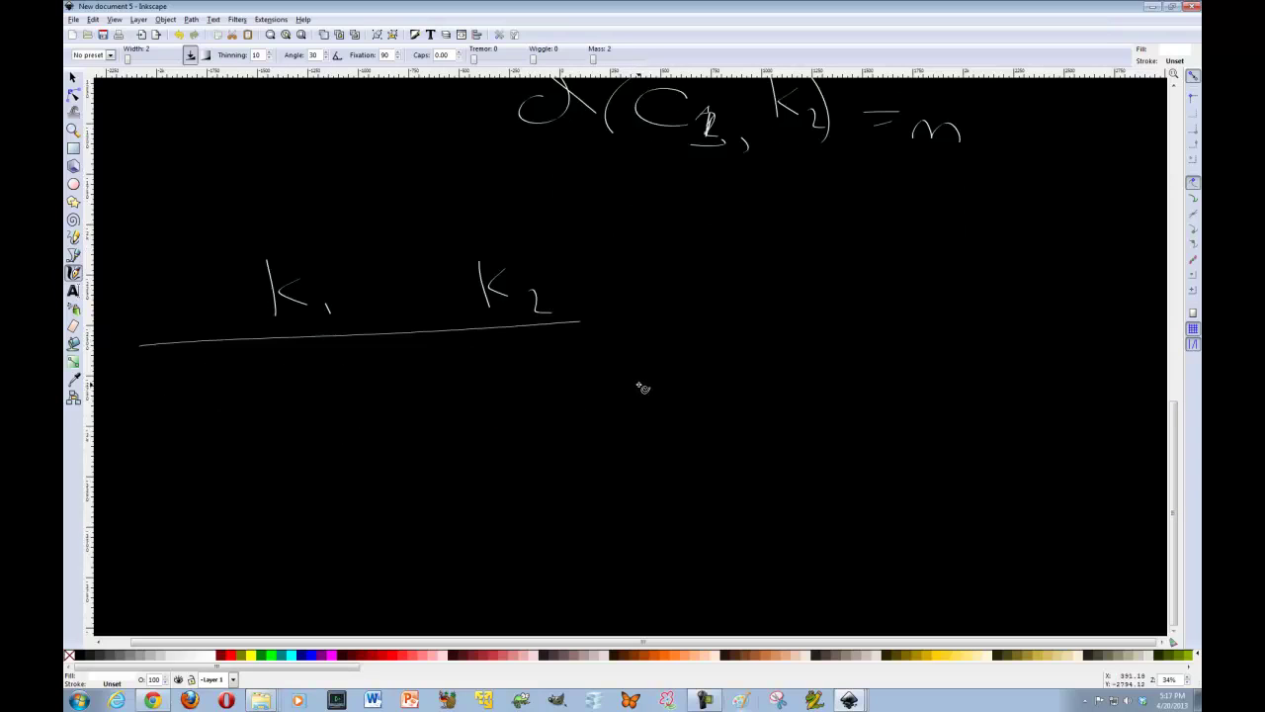
Draw a vertical divider between k1 and k2 and handwrite the headings "Private" above k1 and "Public" above k2
{"action": "scroll", "coordinate": [638, 379], "scroll_direction": "up", "scroll_amount": 1}
{"action": "left_click_drag", "start_coordinate": [382, 284], "coordinate": [414, 415]}
{"action": "mouse_move", "coordinate": [177, 262]}
{"action": "left_mouse_down"}
{"action": "mouse_move", "coordinate": [202, 259]}
{"action": "mouse_move", "coordinate": [184, 271]}
{"action": "left_mouse_up"}
{"action": "mouse_move", "coordinate": [202, 268]}
{"action": "left_mouse_down"}
{"action": "mouse_move", "coordinate": [263, 284]}
{"action": "mouse_move", "coordinate": [267, 266]}
{"action": "left_mouse_up"}
{"action": "left_click_drag", "start_coordinate": [285, 268], "coordinate": [291, 279]}
{"action": "mouse_move", "coordinate": [294, 253]}
{"action": "left_mouse_down"}
{"action": "mouse_move", "coordinate": [303, 276]}
{"action": "mouse_move", "coordinate": [305, 262]}
{"action": "left_mouse_up"}
{"action": "left_click_drag", "start_coordinate": [314, 267], "coordinate": [330, 266]}
{"action": "left_click_drag", "start_coordinate": [423, 249], "coordinate": [483, 271]}
{"action": "mouse_move", "coordinate": [490, 247]}
{"action": "left_mouse_down"}
{"action": "mouse_move", "coordinate": [496, 265]}
{"action": "mouse_move", "coordinate": [519, 270]}
{"action": "left_mouse_up"}
{"action": "left_click_drag", "start_coordinate": [530, 255], "coordinate": [550, 265]}
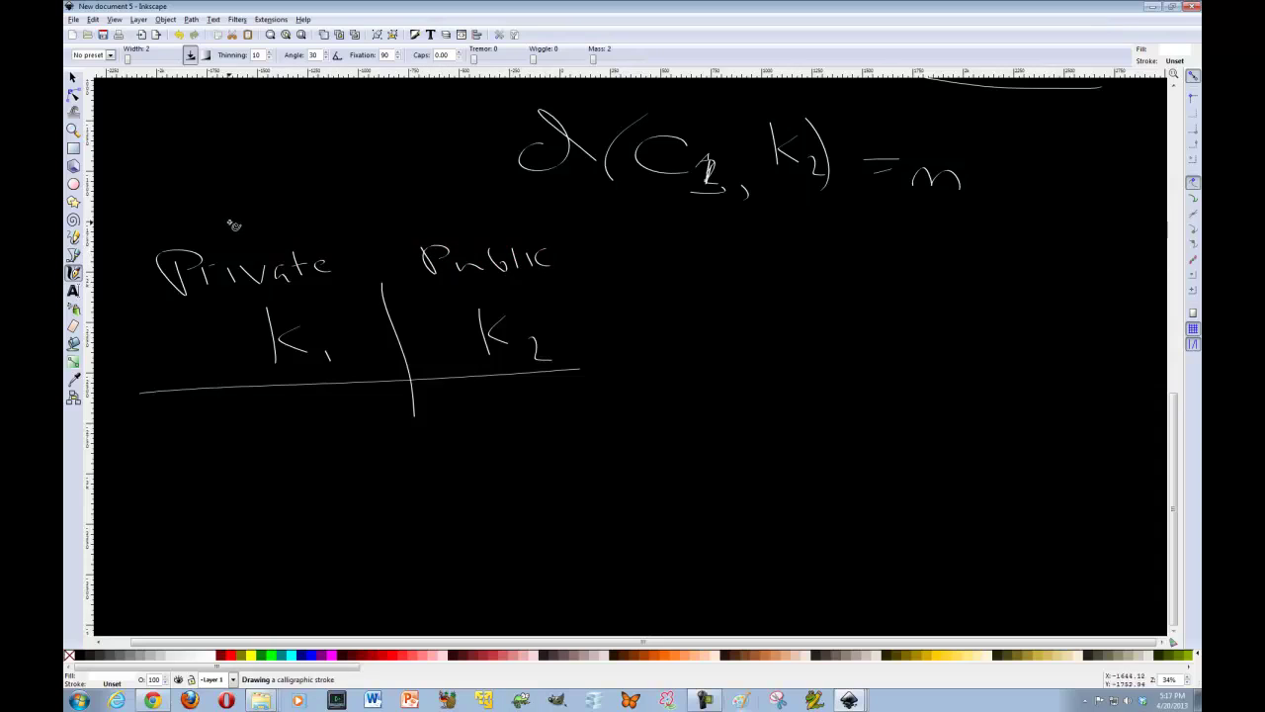
Draw an arrow from Private towards Public above the headings, and a crossed-out arrow above it in the reverse direction
{"action": "left_click_drag", "start_coordinate": [229, 221], "coordinate": [428, 208]}
{"action": "left_click_drag", "start_coordinate": [359, 194], "coordinate": [431, 211]}
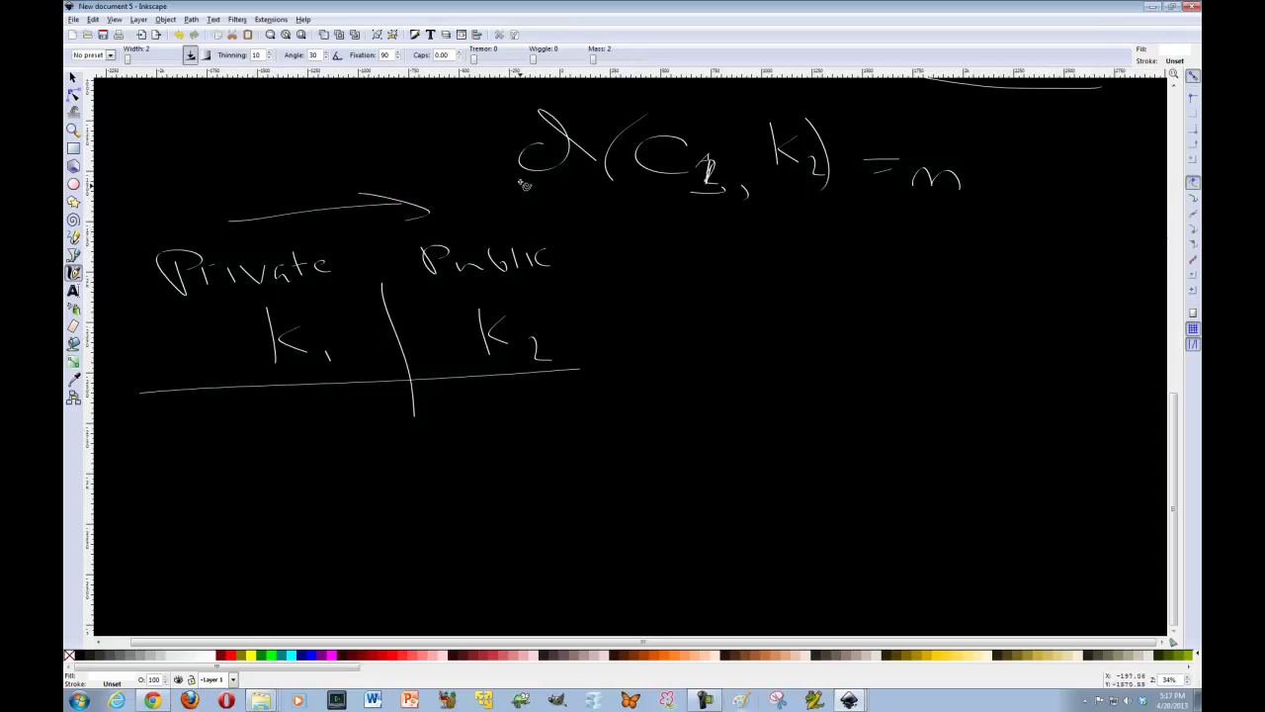
{"action": "left_click_drag", "start_coordinate": [434, 156], "coordinate": [324, 174]}
{"action": "left_click_drag", "start_coordinate": [330, 158], "coordinate": [301, 186]}
{"action": "mouse_move", "coordinate": [382, 131]}
{"action": "left_mouse_down"}
{"action": "mouse_move", "coordinate": [363, 184]}
{"action": "mouse_move", "coordinate": [394, 177]}
{"action": "left_mouse_up"}
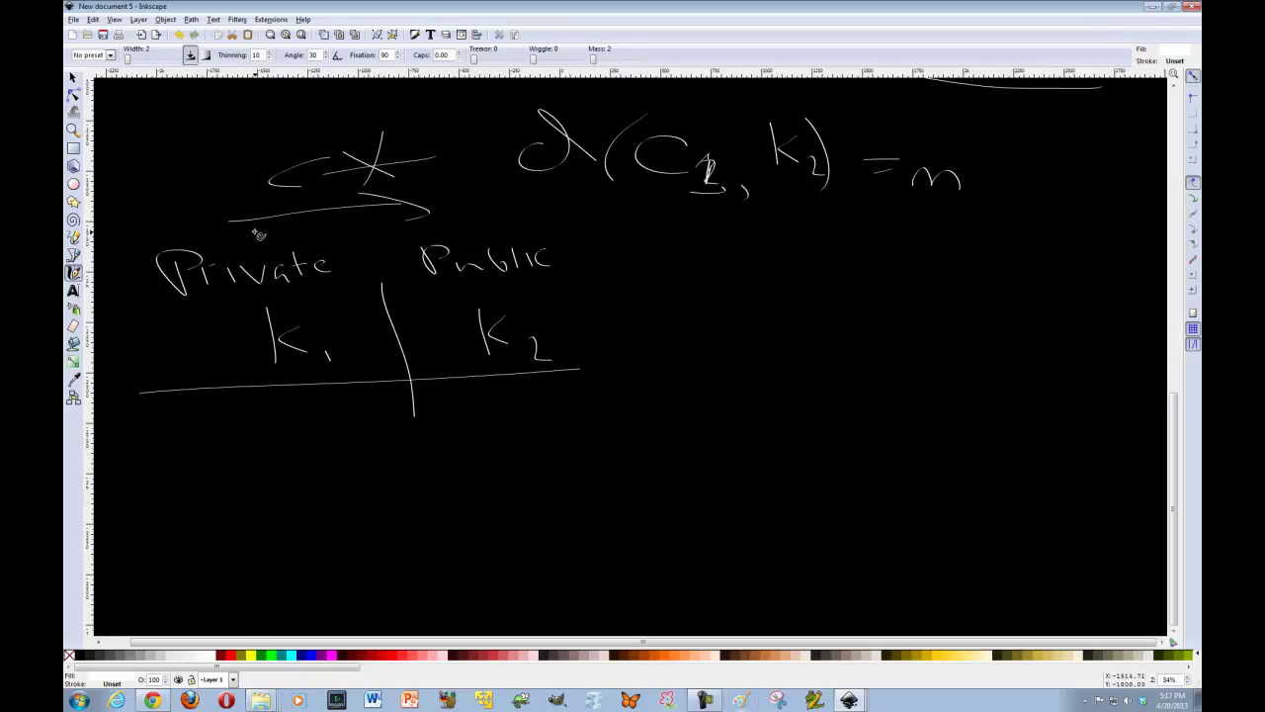
Handwrite O(1) beneath the Private-to-Public arrow and O(2^x) above the crossed-out reverse arrow
{"action": "mouse_move", "coordinate": [259, 225]}
{"action": "left_mouse_down"}
{"action": "mouse_move", "coordinate": [289, 247]}
{"action": "mouse_move", "coordinate": [318, 242]}
{"action": "left_mouse_up"}
{"action": "left_click_drag", "start_coordinate": [336, 220], "coordinate": [342, 243]}
{"action": "mouse_move", "coordinate": [315, 113]}
{"action": "left_mouse_down"}
{"action": "mouse_move", "coordinate": [300, 140]}
{"action": "mouse_move", "coordinate": [322, 121]}
{"action": "left_mouse_up"}
{"action": "left_click_drag", "start_coordinate": [338, 99], "coordinate": [346, 136]}
{"action": "mouse_move", "coordinate": [354, 111]}
{"action": "left_mouse_down"}
{"action": "mouse_move", "coordinate": [375, 127]}
{"action": "mouse_move", "coordinate": [396, 95]}
{"action": "left_mouse_up"}
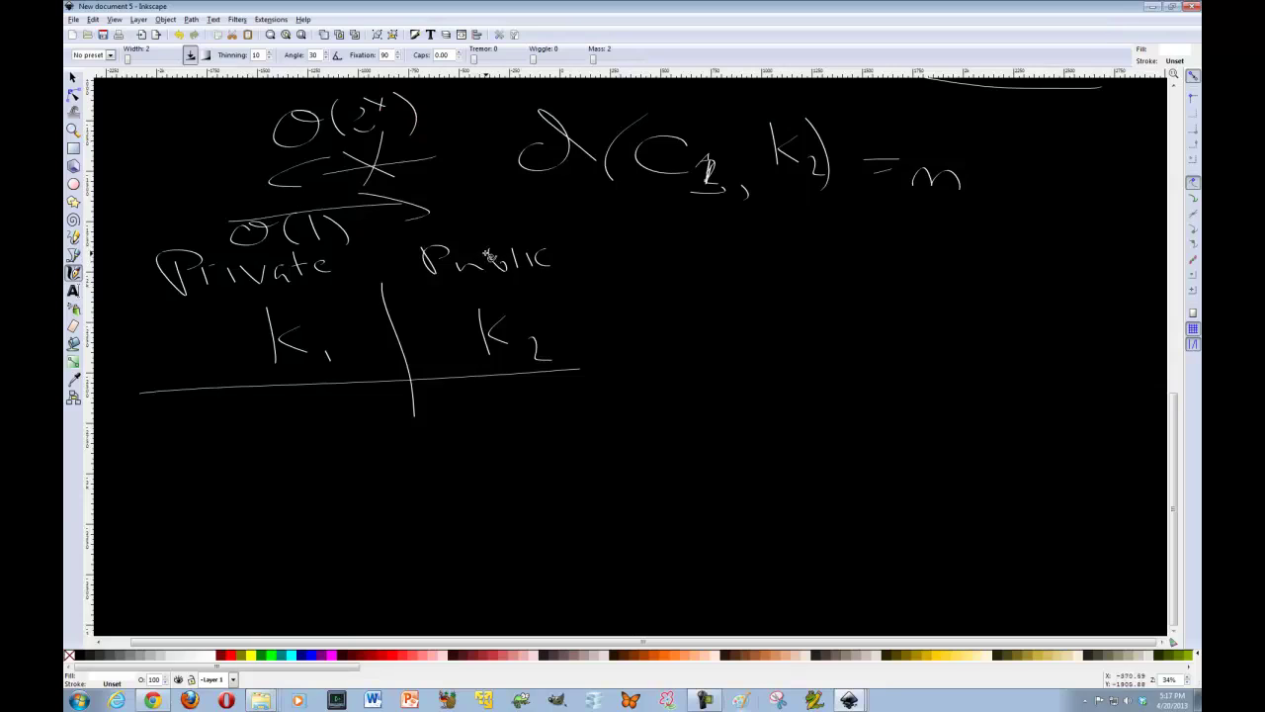
Sweep a large curve around the key table and draw a Bitcoin symbol, a B with double ticks, below it
{"action": "scroll", "coordinate": [492, 255], "scroll_direction": "down", "scroll_amount": 2}
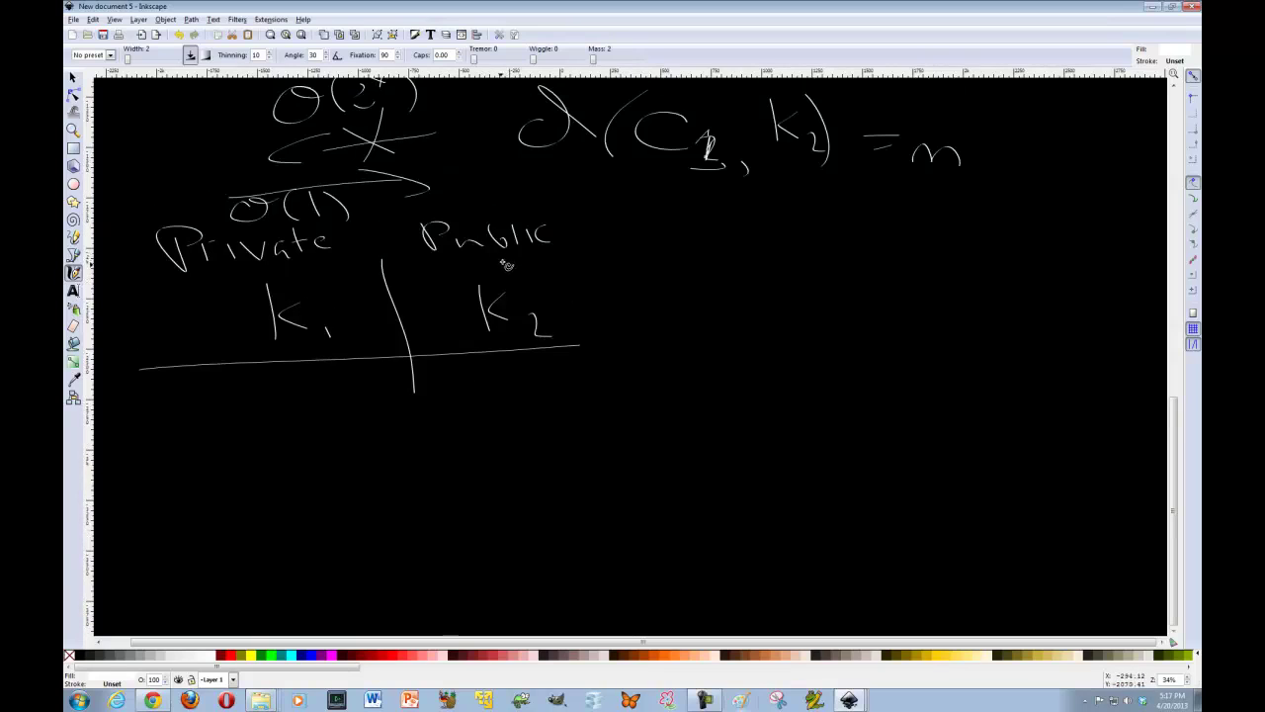
{"action": "mouse_move", "coordinate": [594, 184]}
{"action": "left_mouse_down"}
{"action": "mouse_move", "coordinate": [595, 385]}
{"action": "mouse_move", "coordinate": [70, 436]}
{"action": "left_mouse_up"}
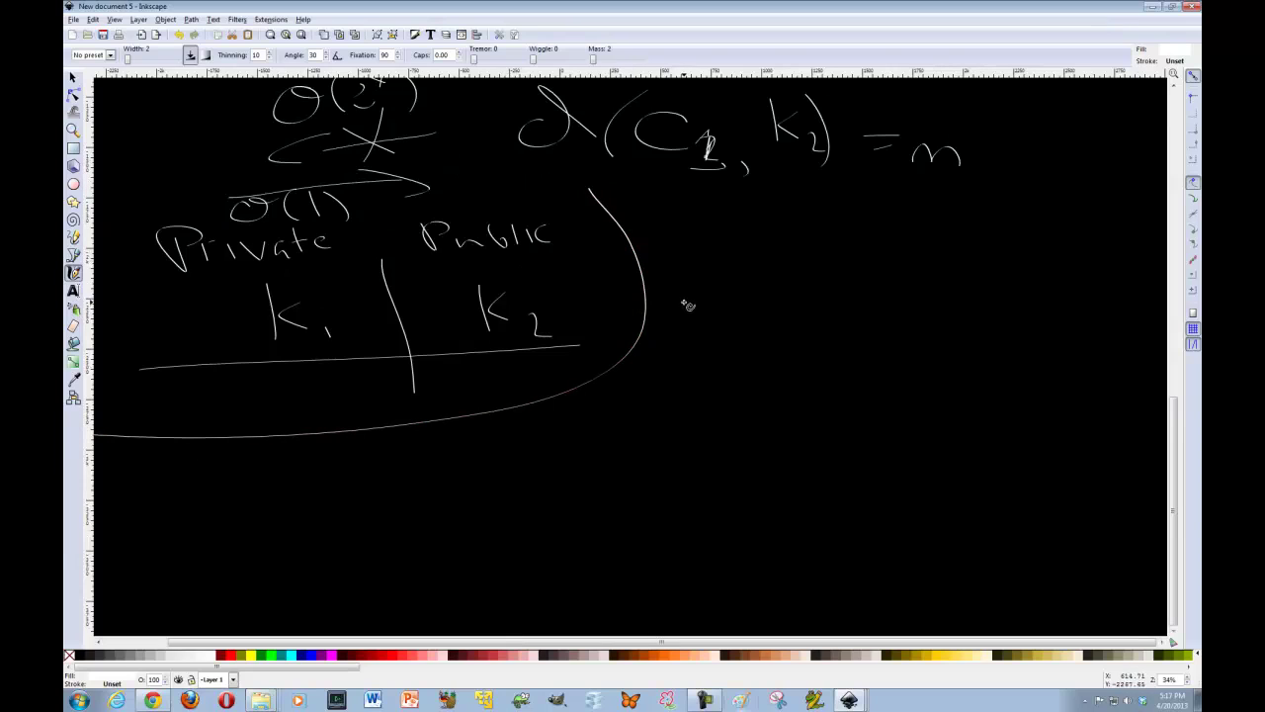
{"action": "scroll", "coordinate": [694, 235], "scroll_direction": "down", "scroll_amount": 2}
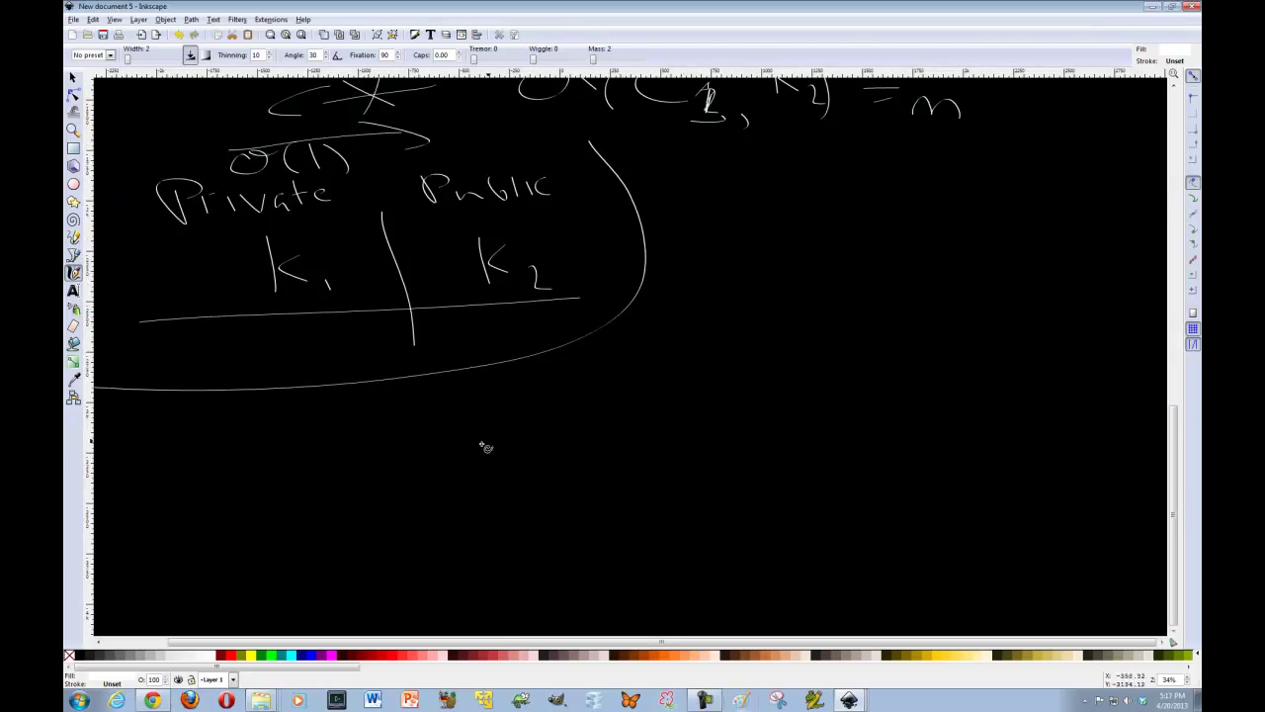
{"action": "left_click_drag", "start_coordinate": [348, 427], "coordinate": [360, 471]}
{"action": "mouse_move", "coordinate": [284, 421]}
{"action": "left_mouse_down"}
{"action": "mouse_move", "coordinate": [344, 418]}
{"action": "mouse_move", "coordinate": [344, 463]}
{"action": "left_mouse_up"}
{"action": "mouse_move", "coordinate": [326, 394]}
{"action": "left_mouse_down"}
{"action": "mouse_move", "coordinate": [338, 408]}
{"action": "mouse_move", "coordinate": [354, 400]}
{"action": "left_mouse_up"}
{"action": "left_click_drag", "start_coordinate": [347, 492], "coordinate": [342, 504]}
{"action": "left_click_drag", "start_coordinate": [362, 488], "coordinate": [358, 499]}
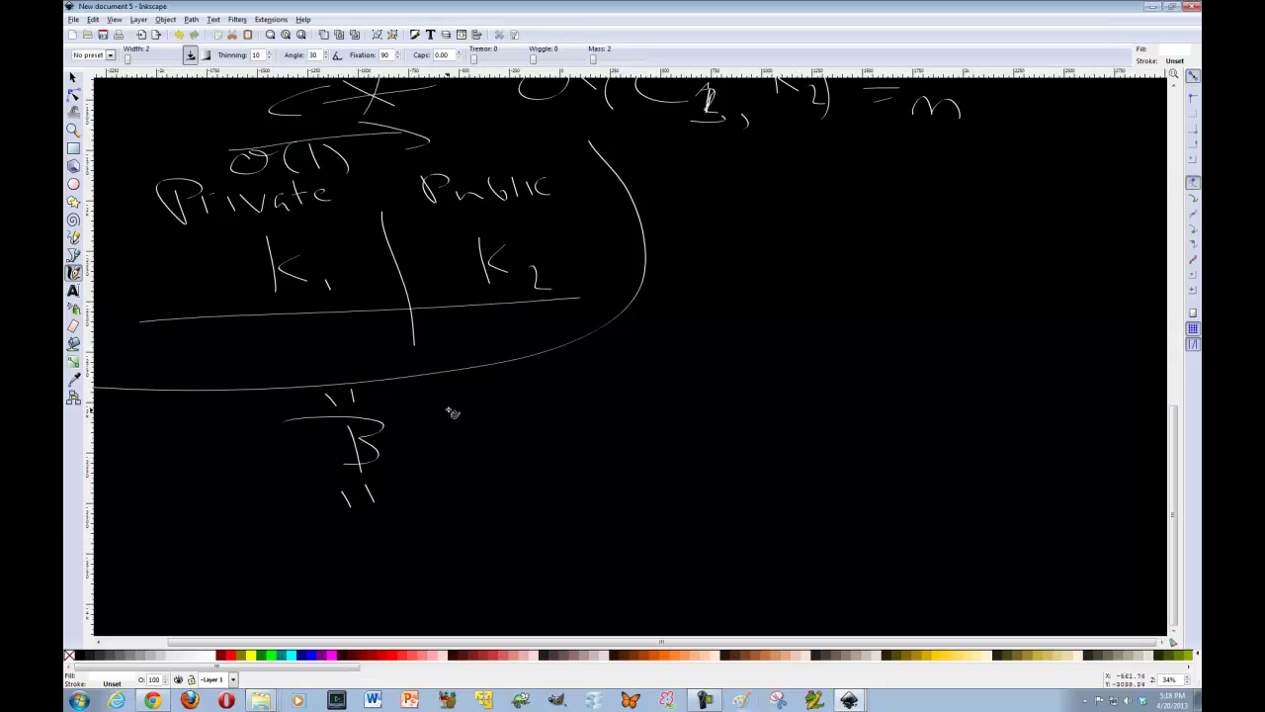
Handwrite the sender's name beside the Bitcoin symbol and the recipient's name farther across, underlining the recipient's name
{"action": "mouse_move", "coordinate": [484, 399]}
{"action": "left_mouse_down"}
{"action": "mouse_move", "coordinate": [484, 423]}
{"action": "mouse_move", "coordinate": [506, 423]}
{"action": "left_mouse_up"}
{"action": "mouse_move", "coordinate": [506, 409]}
{"action": "left_mouse_down"}
{"action": "mouse_move", "coordinate": [539, 423]}
{"action": "mouse_move", "coordinate": [575, 423]}
{"action": "mouse_move", "coordinate": [587, 405]}
{"action": "mouse_move", "coordinate": [602, 423]}
{"action": "mouse_move", "coordinate": [625, 419]}
{"action": "left_mouse_up"}
{"action": "mouse_move", "coordinate": [848, 371]}
{"action": "left_mouse_down"}
{"action": "mouse_move", "coordinate": [821, 399]}
{"action": "mouse_move", "coordinate": [856, 360]}
{"action": "mouse_move", "coordinate": [895, 399]}
{"action": "mouse_move", "coordinate": [965, 405]}
{"action": "left_mouse_up"}
{"action": "left_click_drag", "start_coordinate": [822, 427], "coordinate": [986, 421]}
Underline the sender's name, write 1.00 beneath it and draw a curved arrow from the amount towards the recipient's name
{"action": "scroll", "coordinate": [804, 361], "scroll_direction": "up", "scroll_amount": 6}
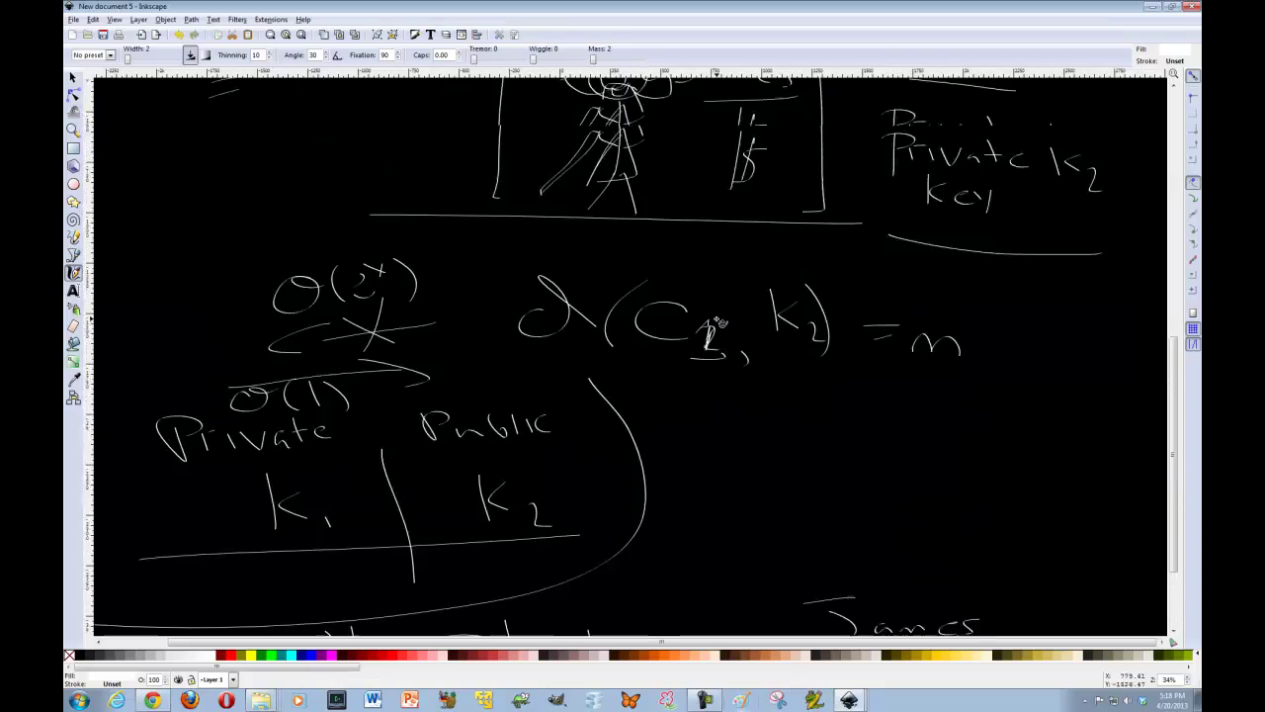
{"action": "scroll", "coordinate": [692, 321], "scroll_direction": "up", "scroll_amount": 2}
{"action": "scroll", "coordinate": [647, 319], "scroll_direction": "down", "scroll_amount": 8}
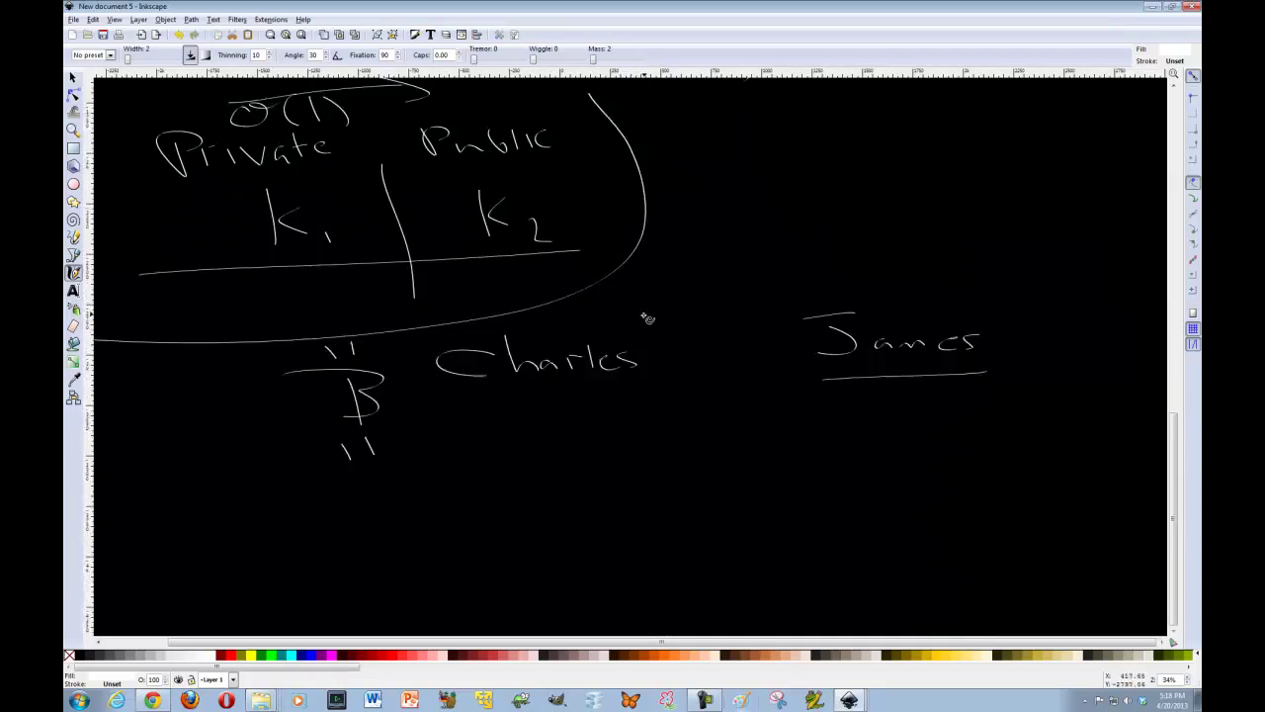
{"action": "scroll", "coordinate": [642, 326], "scroll_direction": "down", "scroll_amount": 1}
{"action": "mouse_move", "coordinate": [648, 356]}
{"action": "left_mouse_down"}
{"action": "mouse_move", "coordinate": [478, 362]}
{"action": "mouse_move", "coordinate": [461, 427]}
{"action": "mouse_move", "coordinate": [510, 413]}
{"action": "mouse_move", "coordinate": [534, 423]}
{"action": "left_mouse_up"}
{"action": "left_click", "coordinate": [486, 431]}
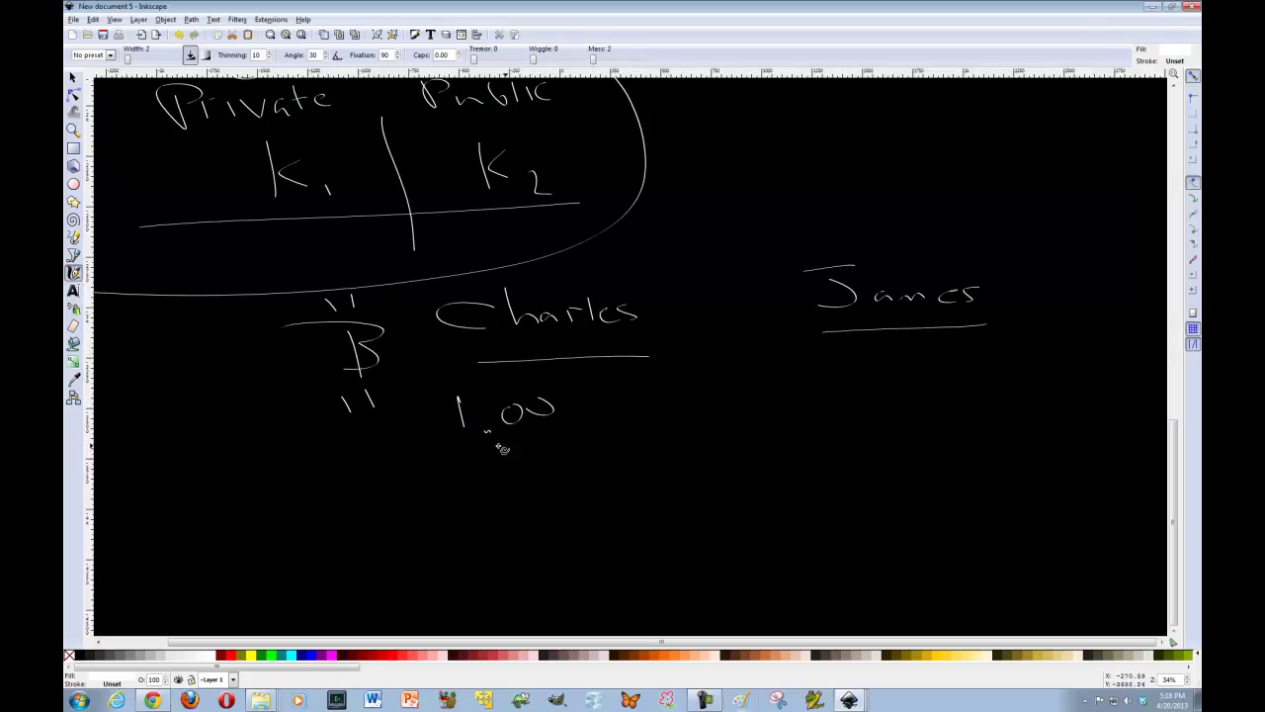
{"action": "mouse_move", "coordinate": [443, 433]}
{"action": "left_mouse_down"}
{"action": "mouse_move", "coordinate": [838, 403]}
{"action": "mouse_move", "coordinate": [799, 382]}
{"action": "left_mouse_up"}
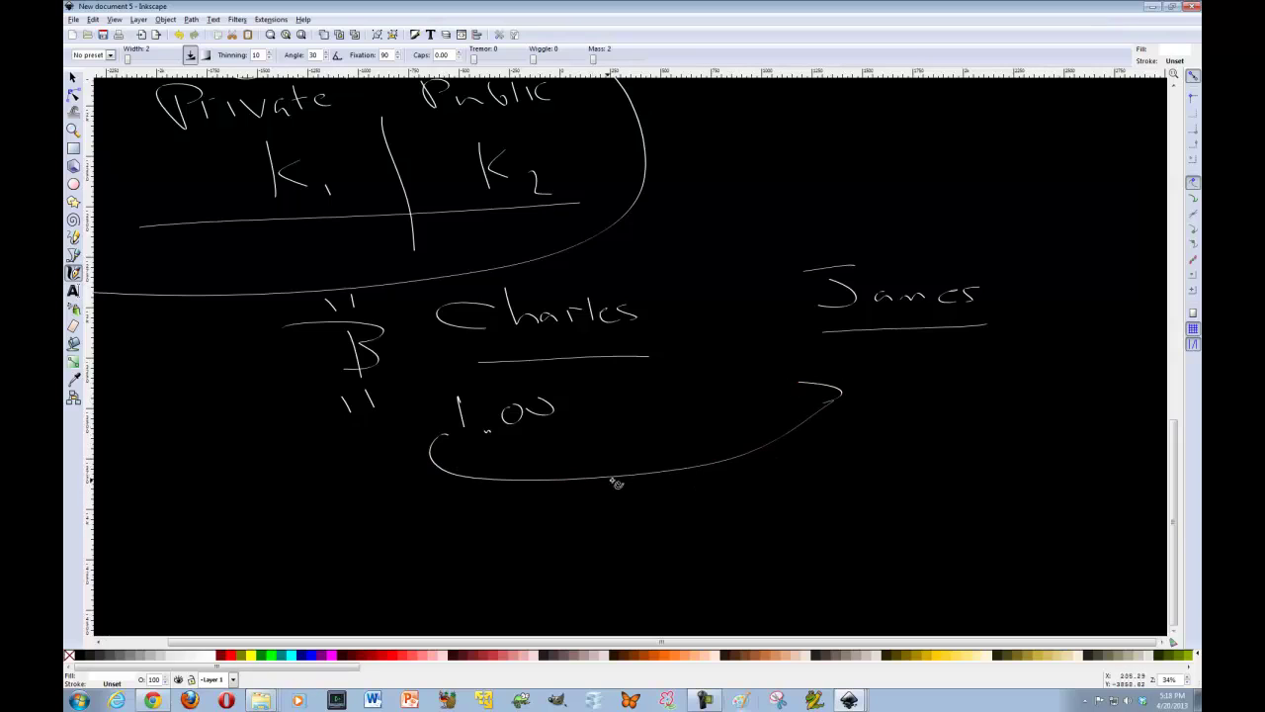
{"action": "scroll", "coordinate": [643, 466], "scroll_direction": "down", "scroll_amount": 3}
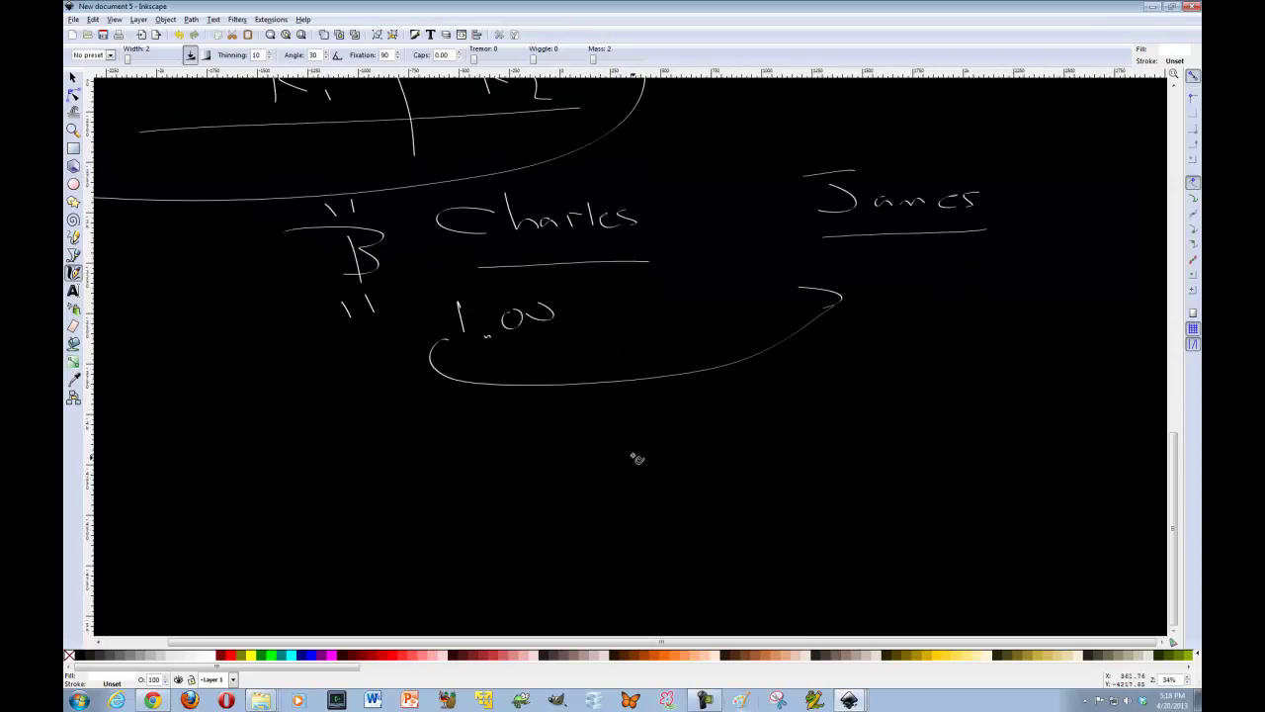
Draw a line beneath 1.00 and handwrite "assert that you own the bitcoin" below it
{"action": "left_click_drag", "start_coordinate": [556, 358], "coordinate": [293, 381]}
{"action": "mouse_move", "coordinate": [334, 440]}
{"action": "left_mouse_down"}
{"action": "mouse_move", "coordinate": [316, 438]}
{"action": "mouse_move", "coordinate": [392, 451]}
{"action": "left_mouse_up"}
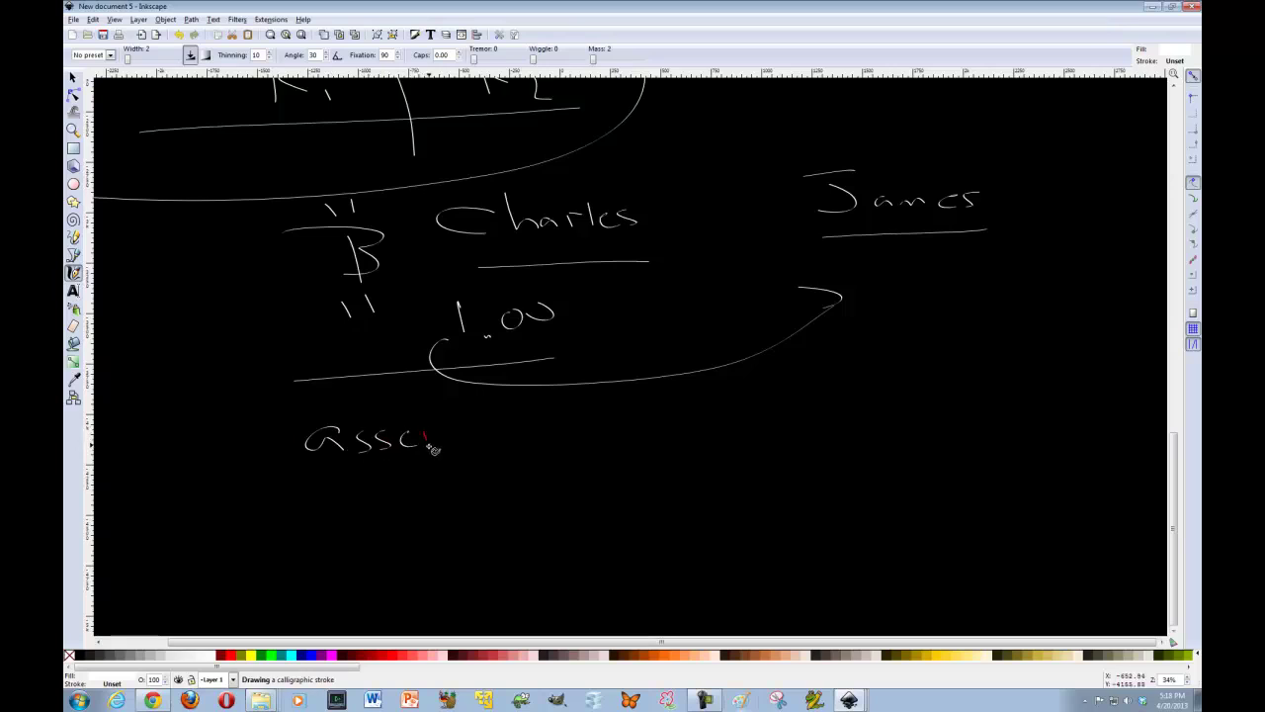
{"action": "left_click_drag", "start_coordinate": [455, 424], "coordinate": [458, 440]}
{"action": "mouse_move", "coordinate": [449, 432]}
{"action": "left_mouse_down"}
{"action": "mouse_move", "coordinate": [502, 438]}
{"action": "mouse_move", "coordinate": [509, 426]}
{"action": "left_mouse_up"}
{"action": "mouse_move", "coordinate": [505, 412]}
{"action": "left_mouse_down"}
{"action": "mouse_move", "coordinate": [520, 437]}
{"action": "mouse_move", "coordinate": [534, 435]}
{"action": "left_mouse_up"}
{"action": "mouse_move", "coordinate": [553, 427]}
{"action": "left_mouse_down"}
{"action": "mouse_move", "coordinate": [544, 431]}
{"action": "mouse_move", "coordinate": [559, 434]}
{"action": "left_mouse_up"}
{"action": "left_click_drag", "start_coordinate": [565, 413], "coordinate": [571, 431]}
{"action": "mouse_move", "coordinate": [560, 421]}
{"action": "left_mouse_down"}
{"action": "mouse_move", "coordinate": [613, 435]}
{"action": "mouse_move", "coordinate": [731, 423]}
{"action": "mouse_move", "coordinate": [797, 435]}
{"action": "mouse_move", "coordinate": [813, 407]}
{"action": "mouse_move", "coordinate": [919, 423]}
{"action": "left_mouse_up"}
{"action": "left_click_drag", "start_coordinate": [912, 408], "coordinate": [970, 409]}
{"action": "left_click_drag", "start_coordinate": [977, 403], "coordinate": [998, 414]}
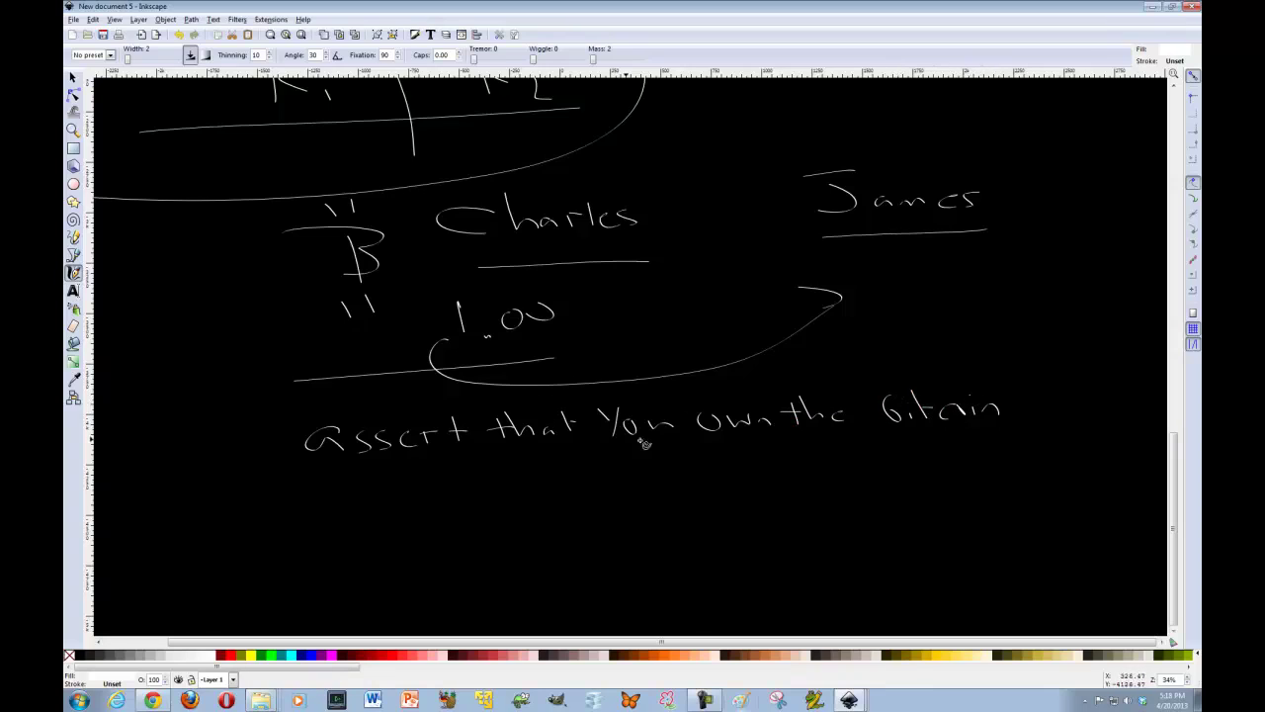
Draw a long line beneath the assert sentence and handwrite "Prove it" under it
{"action": "left_click_drag", "start_coordinate": [1065, 460], "coordinate": [289, 497]}
{"action": "left_click_drag", "start_coordinate": [336, 546], "coordinate": [346, 531]}
{"action": "left_click_drag", "start_coordinate": [362, 540], "coordinate": [372, 524]}
{"action": "left_click_drag", "start_coordinate": [381, 526], "coordinate": [406, 524]}
{"action": "left_click_drag", "start_coordinate": [423, 530], "coordinate": [475, 537]}
{"action": "left_click_drag", "start_coordinate": [469, 509], "coordinate": [492, 540]}
{"action": "left_click_drag", "start_coordinate": [484, 527], "coordinate": [509, 527]}
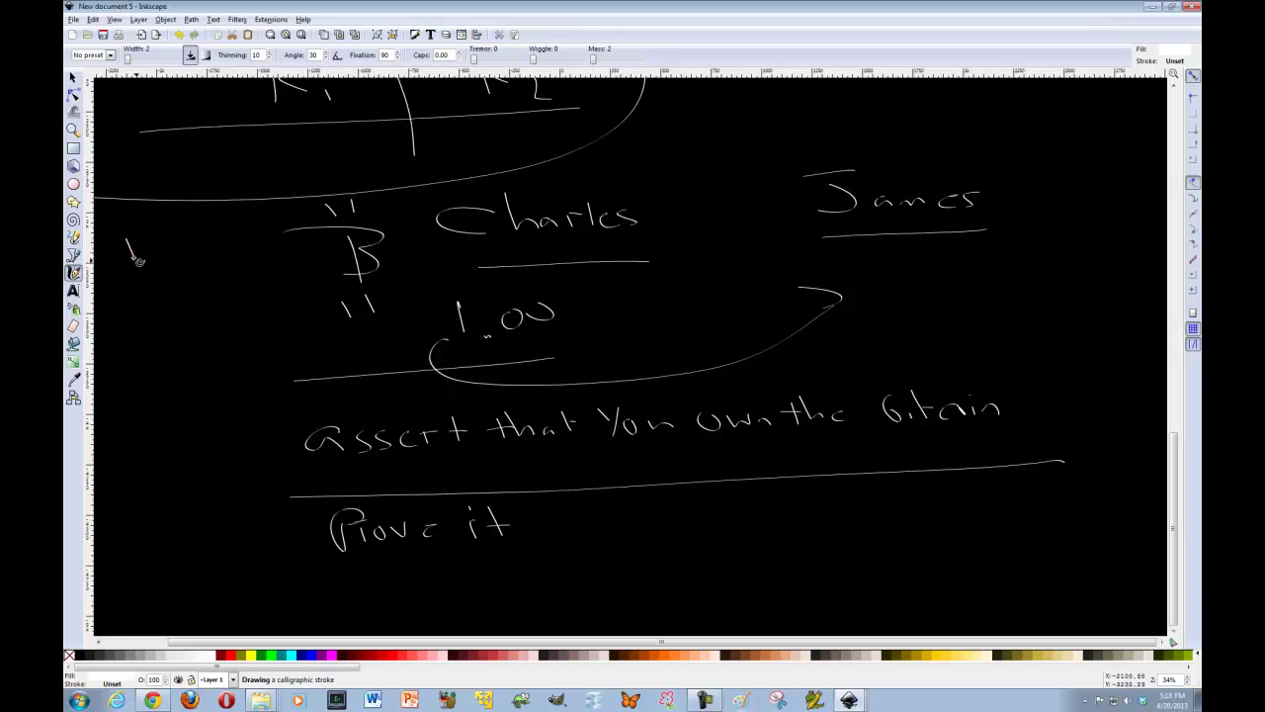
Handwrite "Public" and "Private" one above the other beside the Bitcoin symbol and circle "Public"
{"action": "mouse_move", "coordinate": [126, 255]}
{"action": "left_mouse_down"}
{"action": "mouse_move", "coordinate": [162, 237]}
{"action": "mouse_move", "coordinate": [170, 255]}
{"action": "mouse_move", "coordinate": [219, 255]}
{"action": "left_mouse_up"}
{"action": "left_click_drag", "start_coordinate": [229, 243], "coordinate": [261, 255]}
{"action": "mouse_move", "coordinate": [127, 287]}
{"action": "left_mouse_down"}
{"action": "mouse_move", "coordinate": [120, 313]}
{"action": "mouse_move", "coordinate": [134, 287]}
{"action": "left_mouse_up"}
{"action": "left_click_drag", "start_coordinate": [149, 308], "coordinate": [164, 289]}
{"action": "mouse_move", "coordinate": [172, 293]}
{"action": "left_mouse_down"}
{"action": "mouse_move", "coordinate": [204, 281]}
{"action": "mouse_move", "coordinate": [245, 298]}
{"action": "mouse_move", "coordinate": [282, 284]}
{"action": "left_mouse_up"}
{"action": "mouse_move", "coordinate": [253, 281]}
{"action": "left_mouse_down"}
{"action": "mouse_move", "coordinate": [186, 276]}
{"action": "mouse_move", "coordinate": [96, 234]}
{"action": "mouse_move", "coordinate": [242, 216]}
{"action": "mouse_move", "coordinate": [249, 270]}
{"action": "mouse_move", "coordinate": [213, 269]}
{"action": "left_mouse_up"}
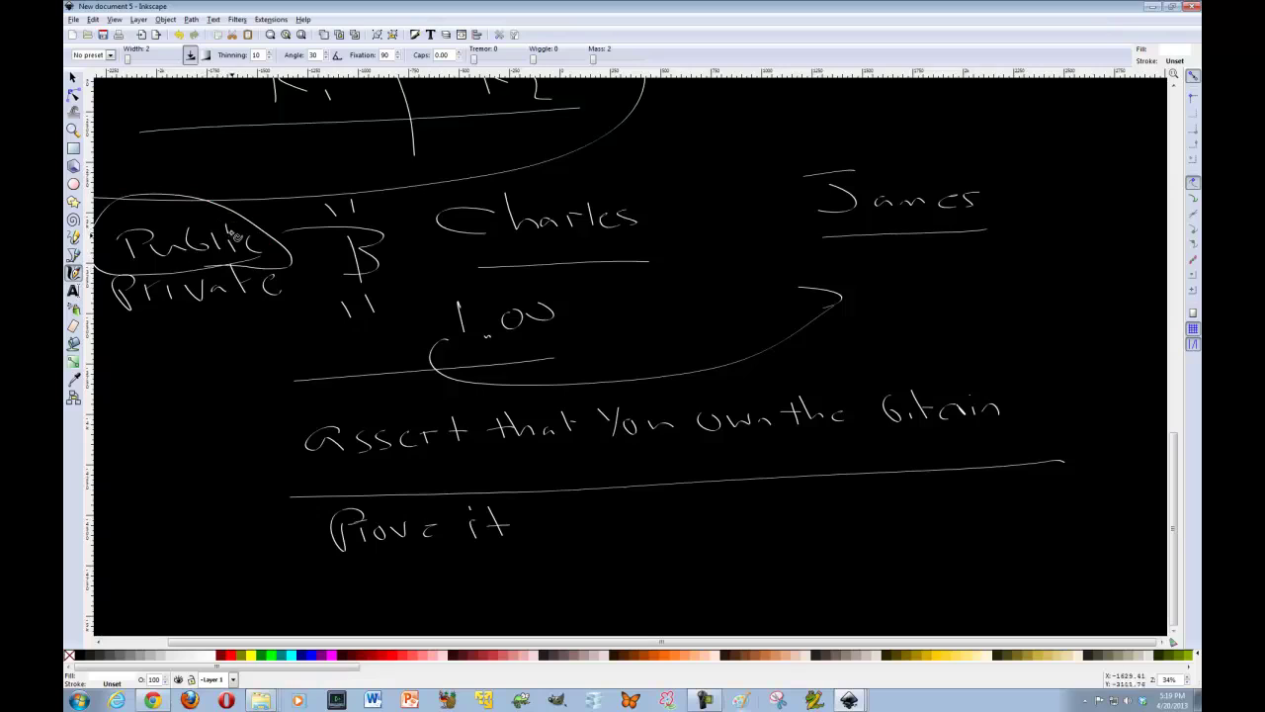
Underline "Private", draw a curved arrow from it towards the sender's name and link the key labels to the Bitcoin symbol
{"action": "mouse_move", "coordinate": [281, 319]}
{"action": "left_mouse_down"}
{"action": "mouse_move", "coordinate": [133, 331]}
{"action": "mouse_move", "coordinate": [238, 317]}
{"action": "left_mouse_up"}
{"action": "mouse_move", "coordinate": [102, 324]}
{"action": "left_mouse_down"}
{"action": "mouse_move", "coordinate": [256, 349]}
{"action": "mouse_move", "coordinate": [455, 259]}
{"action": "mouse_move", "coordinate": [423, 263]}
{"action": "mouse_move", "coordinate": [444, 287]}
{"action": "mouse_move", "coordinate": [410, 284]}
{"action": "left_mouse_up"}
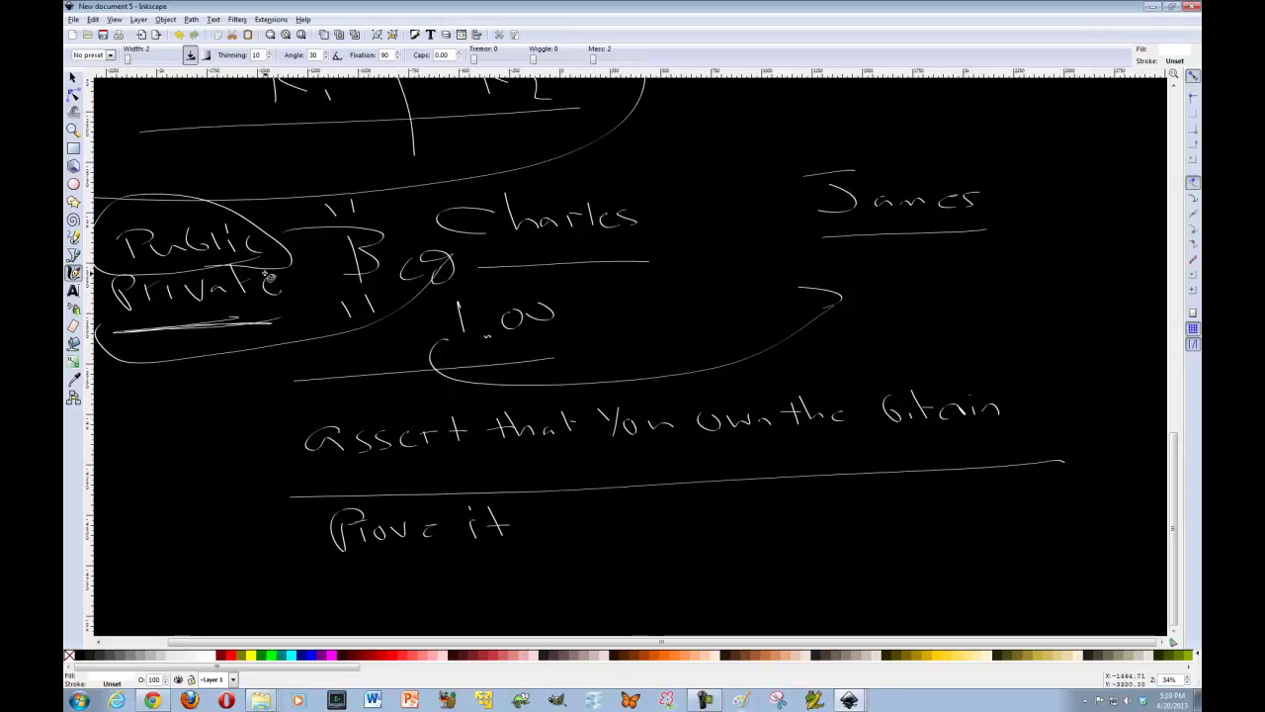
{"action": "mouse_move", "coordinate": [316, 275]}
{"action": "left_mouse_down"}
{"action": "mouse_move", "coordinate": [95, 265]}
{"action": "mouse_move", "coordinate": [318, 249]}
{"action": "left_mouse_up"}
Draw arrows from "Private" to the assert sentence and to the recipient's name, and add a short line beneath the Bitcoin symbol
{"action": "mouse_move", "coordinate": [196, 322]}
{"action": "left_mouse_down"}
{"action": "mouse_move", "coordinate": [252, 384]}
{"action": "mouse_move", "coordinate": [257, 415]}
{"action": "left_mouse_up"}
{"action": "scroll", "coordinate": [211, 381], "scroll_direction": "down", "scroll_amount": 2}
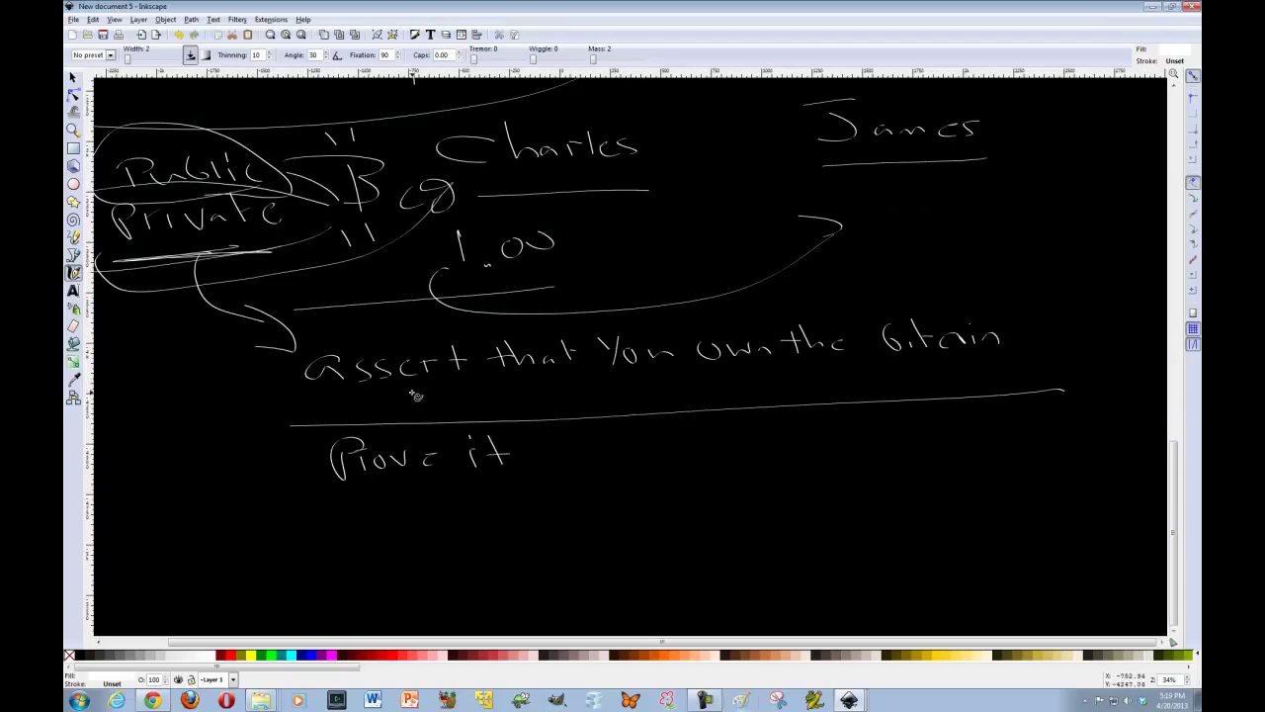
{"action": "scroll", "coordinate": [708, 392], "scroll_direction": "up", "scroll_amount": 1}
{"action": "mouse_move", "coordinate": [204, 348]}
{"action": "left_mouse_down"}
{"action": "mouse_move", "coordinate": [182, 443]}
{"action": "mouse_move", "coordinate": [838, 448]}
{"action": "mouse_move", "coordinate": [967, 237]}
{"action": "mouse_move", "coordinate": [983, 247]}
{"action": "left_mouse_up"}
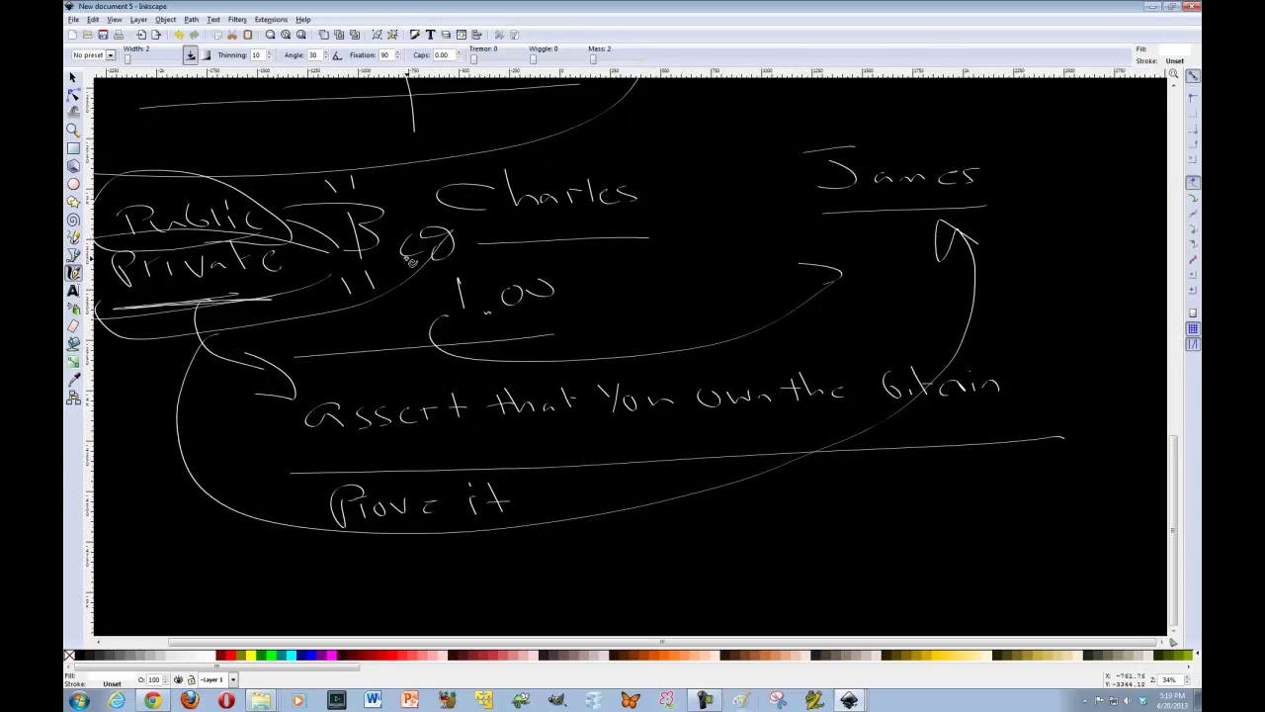
{"action": "scroll", "coordinate": [411, 265], "scroll_direction": "down", "scroll_amount": 1}
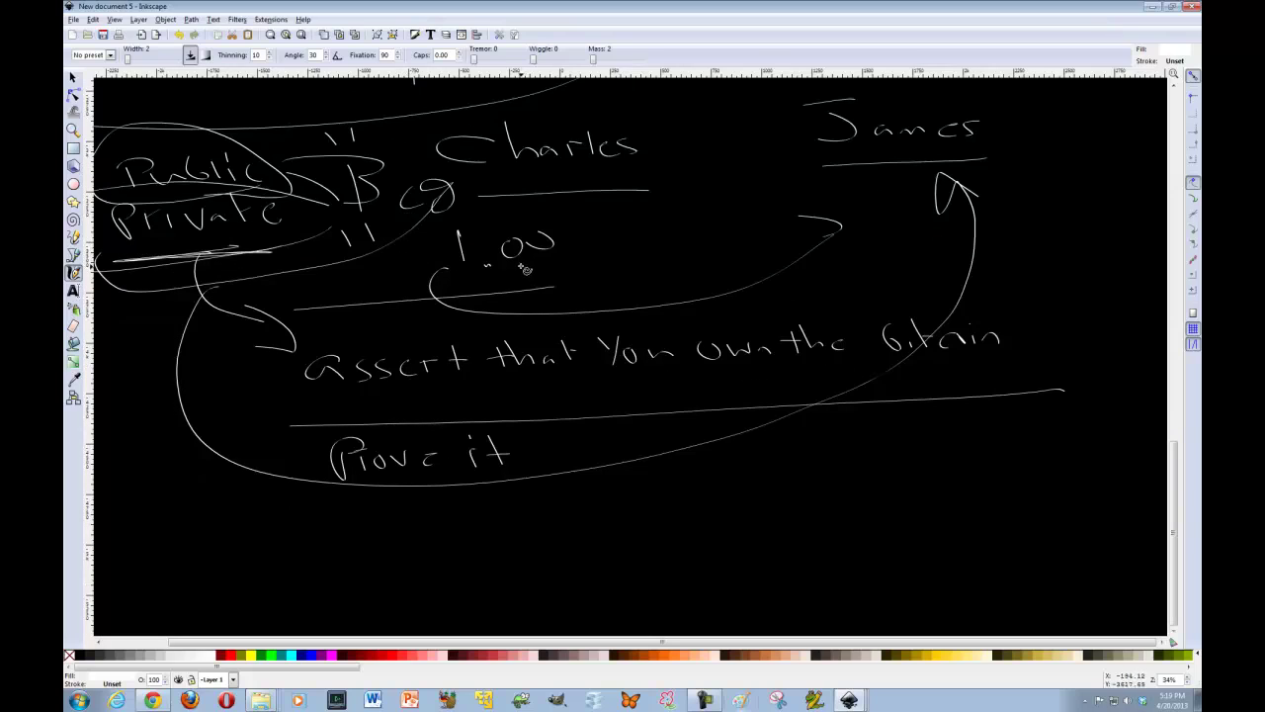
{"action": "left_click_drag", "start_coordinate": [396, 240], "coordinate": [331, 264]}
Bracket the assert sentence at both ends and circle "Public" again
{"action": "scroll", "coordinate": [473, 244], "scroll_direction": "down", "scroll_amount": 1}
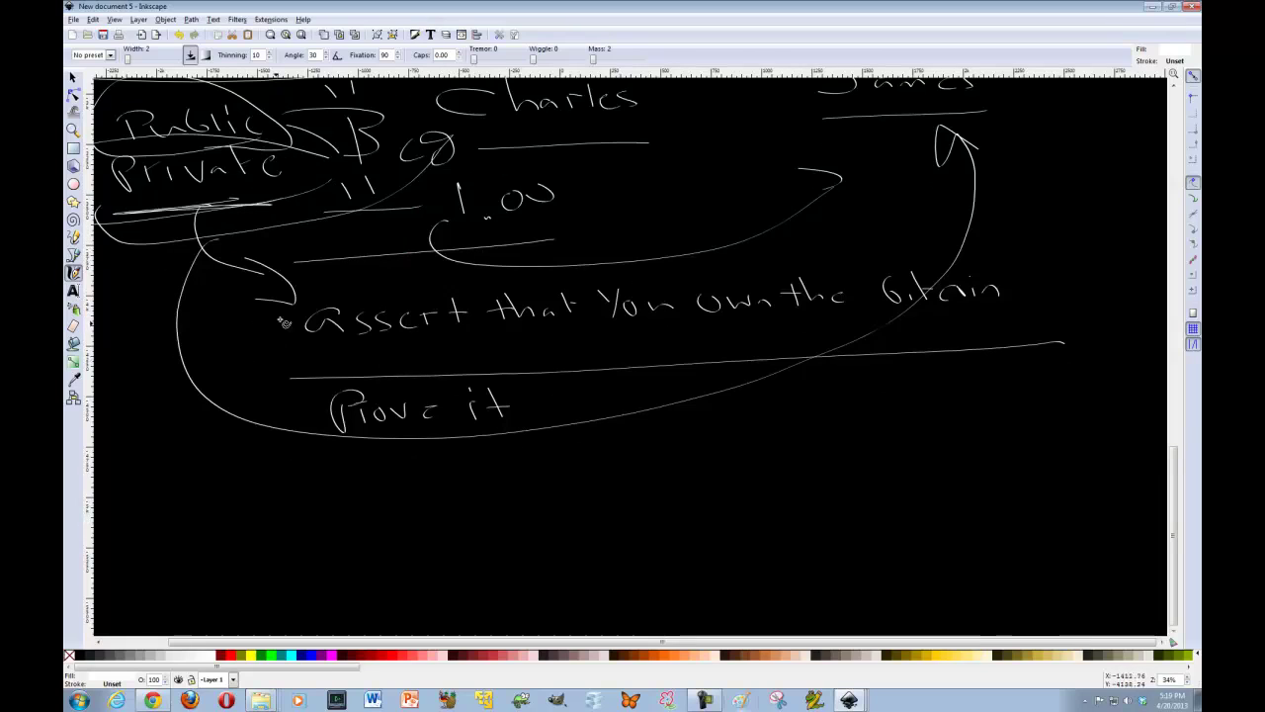
{"action": "left_click_drag", "start_coordinate": [293, 287], "coordinate": [284, 365]}
{"action": "left_click_drag", "start_coordinate": [977, 263], "coordinate": [1040, 340]}
{"action": "scroll", "coordinate": [361, 277], "scroll_direction": "up", "scroll_amount": 3}
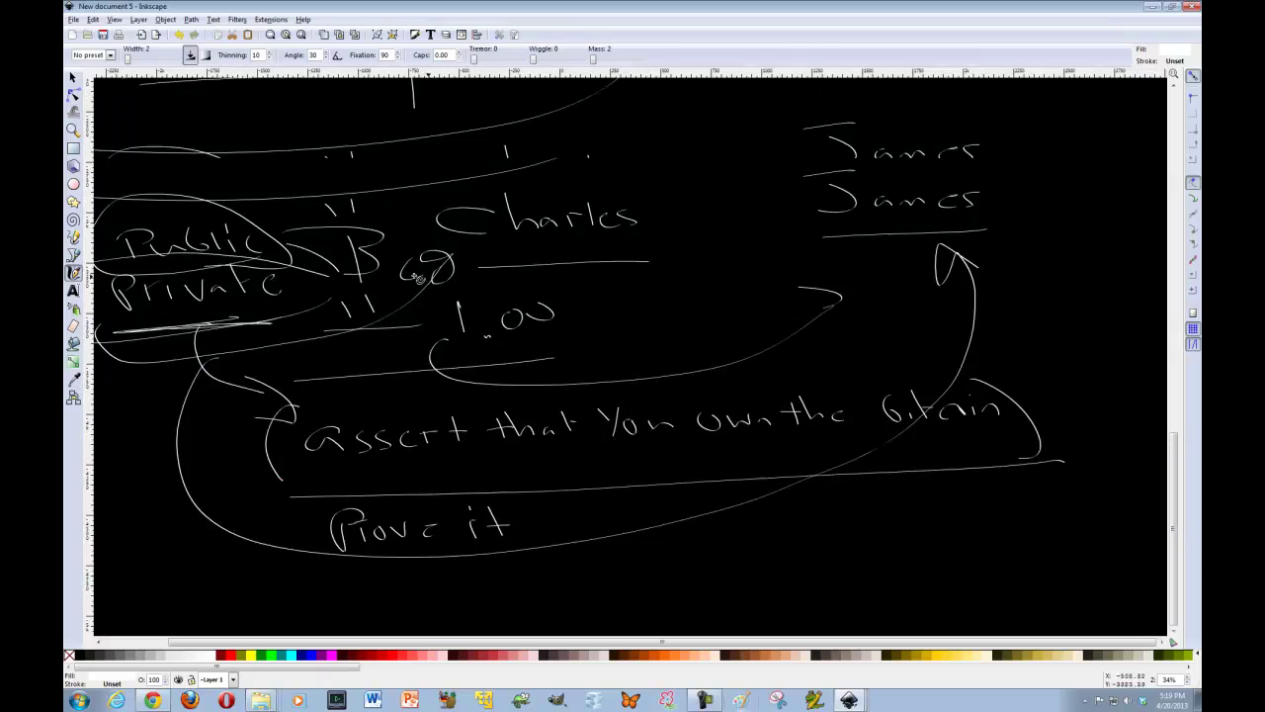
{"action": "mouse_move", "coordinate": [228, 255]}
{"action": "left_mouse_down"}
{"action": "mouse_move", "coordinate": [139, 219]}
{"action": "mouse_move", "coordinate": [286, 242]}
{"action": "mouse_move", "coordinate": [197, 217]}
{"action": "left_mouse_up"}
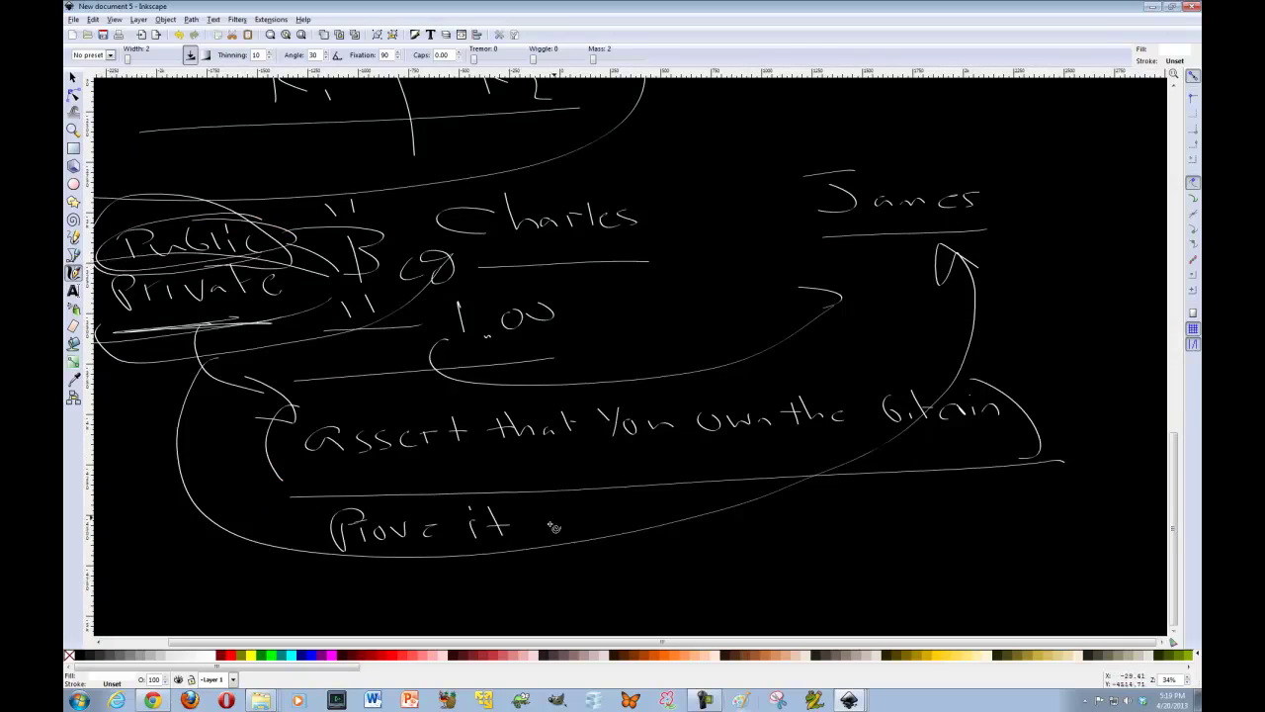
Draw a stick figure with a face below "Prove it" and a short arrow coming out of its head
{"action": "scroll", "coordinate": [514, 534], "scroll_direction": "down", "scroll_amount": 7}
{"action": "scroll", "coordinate": [525, 543], "scroll_direction": "up", "scroll_amount": 1}
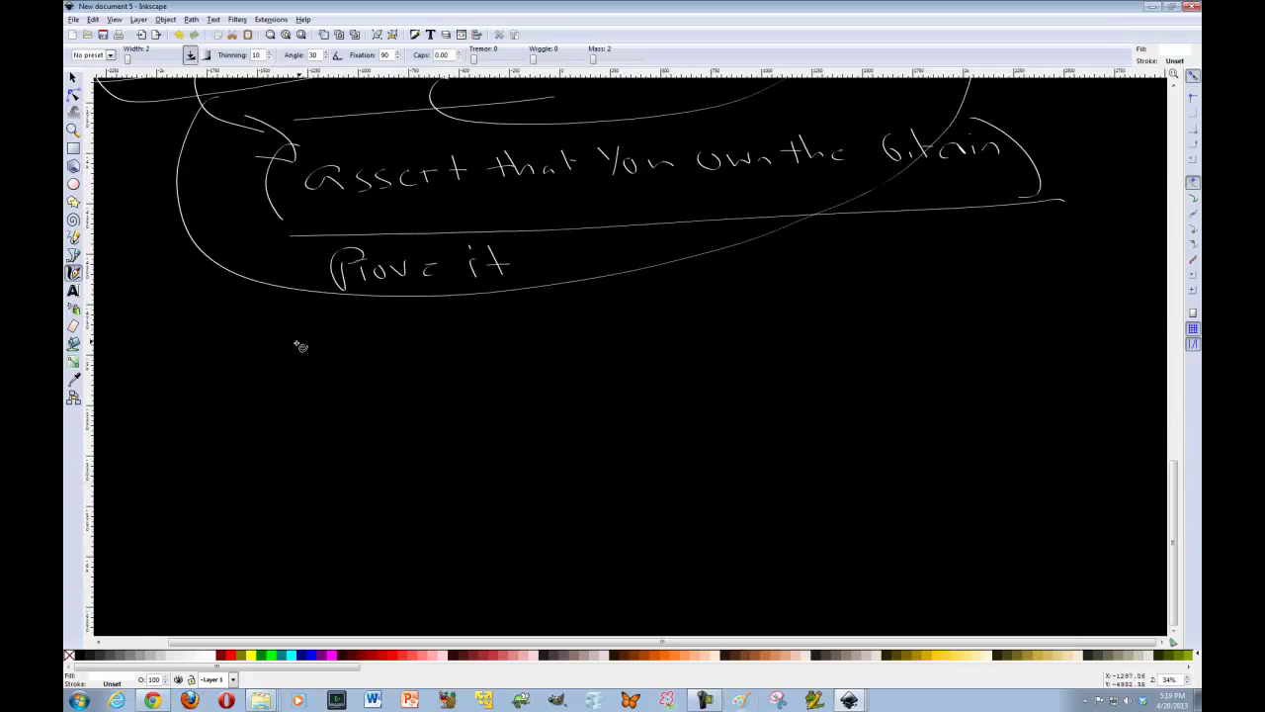
{"action": "mouse_move", "coordinate": [352, 361]}
{"action": "left_mouse_down"}
{"action": "mouse_move", "coordinate": [300, 376]}
{"action": "mouse_move", "coordinate": [347, 360]}
{"action": "left_mouse_up"}
{"action": "left_click_drag", "start_coordinate": [345, 399], "coordinate": [351, 465]}
{"action": "mouse_move", "coordinate": [350, 424]}
{"action": "left_mouse_down"}
{"action": "mouse_move", "coordinate": [309, 413]}
{"action": "mouse_move", "coordinate": [382, 416]}
{"action": "left_mouse_up"}
{"action": "mouse_move", "coordinate": [352, 460]}
{"action": "left_mouse_down"}
{"action": "mouse_move", "coordinate": [334, 493]}
{"action": "mouse_move", "coordinate": [369, 490]}
{"action": "left_mouse_up"}
{"action": "mouse_move", "coordinate": [319, 348]}
{"action": "left_mouse_down"}
{"action": "mouse_move", "coordinate": [328, 374]}
{"action": "mouse_move", "coordinate": [441, 390]}
{"action": "mouse_move", "coordinate": [422, 366]}
{"action": "left_mouse_up"}
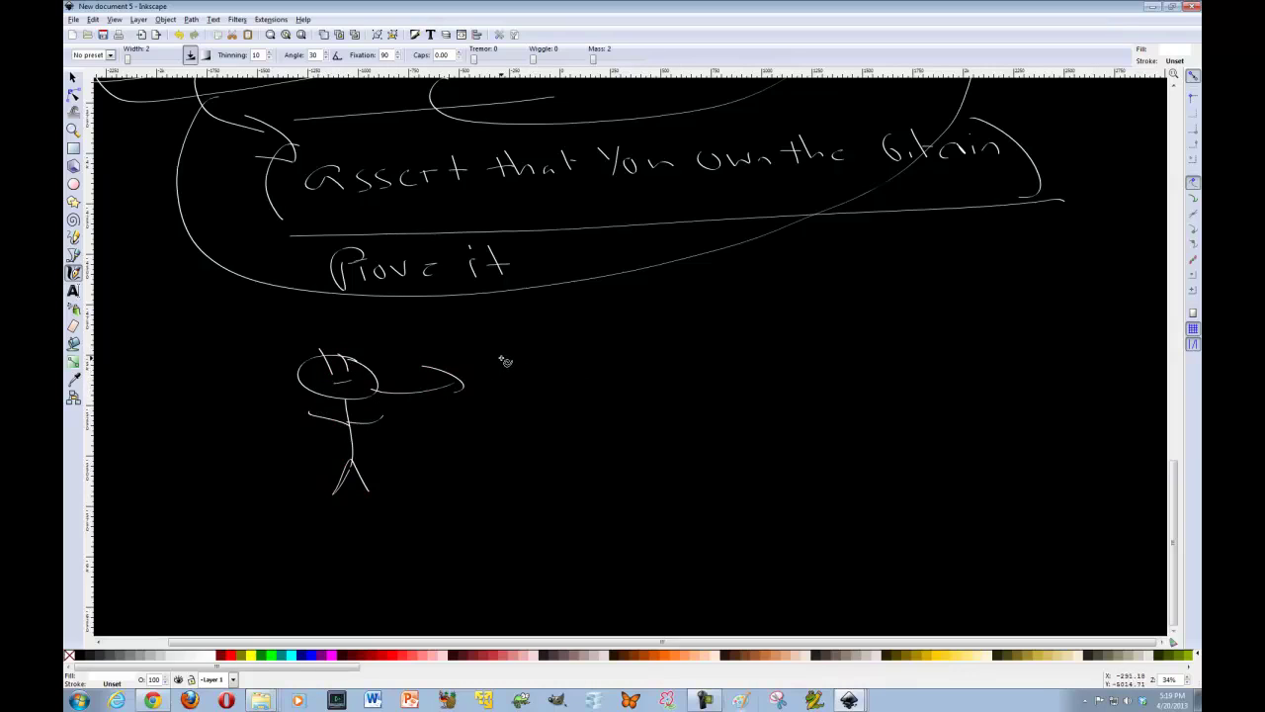
Handwrite "I own it" beside the stick figure's arrow
{"action": "mouse_move", "coordinate": [489, 342]}
{"action": "left_mouse_down"}
{"action": "mouse_move", "coordinate": [489, 391]}
{"action": "mouse_move", "coordinate": [511, 341]}
{"action": "left_mouse_up"}
{"action": "left_click_drag", "start_coordinate": [472, 393], "coordinate": [657, 393]}
{"action": "left_click_drag", "start_coordinate": [670, 340], "coordinate": [669, 391]}
{"action": "left_click_drag", "start_coordinate": [660, 353], "coordinate": [642, 362]}
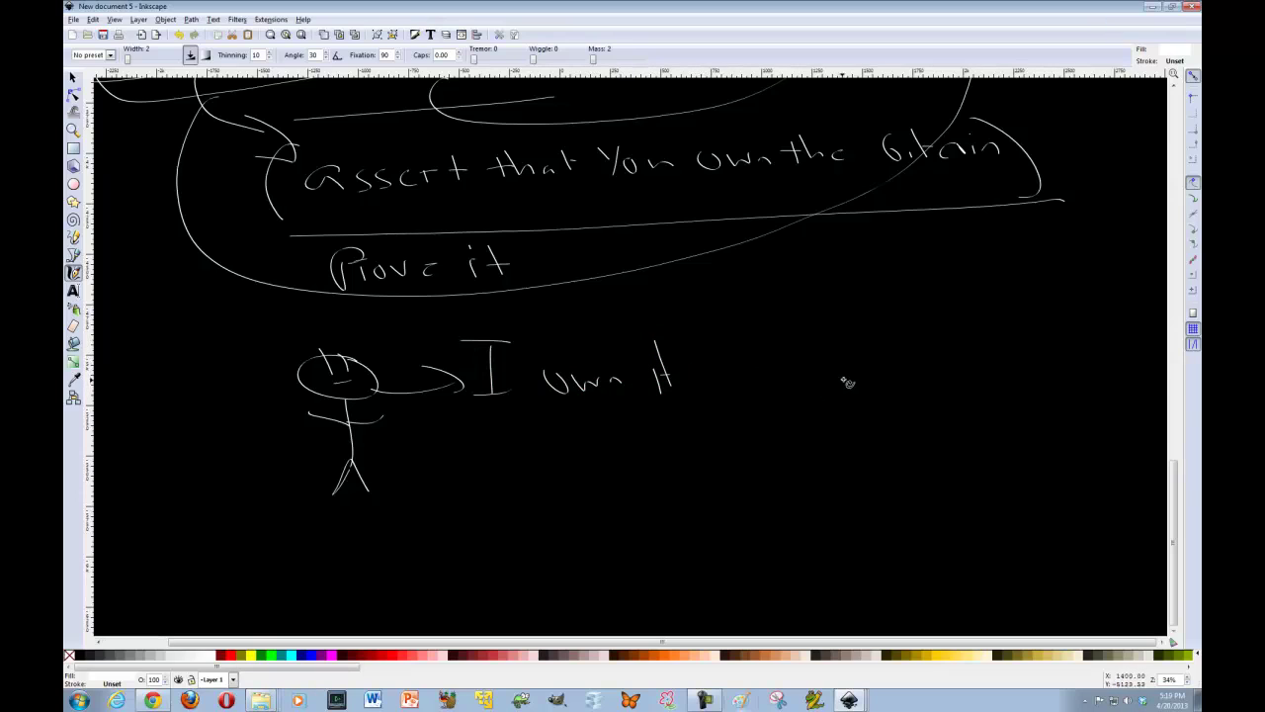
Handwrite "You prove it" in quotation marks across from the stick figure's statement
{"action": "mouse_move", "coordinate": [846, 346]}
{"action": "left_mouse_down"}
{"action": "mouse_move", "coordinate": [864, 389]}
{"action": "mouse_move", "coordinate": [885, 376]}
{"action": "mouse_move", "coordinate": [922, 386]}
{"action": "left_mouse_up"}
{"action": "mouse_move", "coordinate": [879, 409]}
{"action": "left_mouse_down"}
{"action": "mouse_move", "coordinate": [874, 426]}
{"action": "mouse_move", "coordinate": [883, 421]}
{"action": "left_mouse_up"}
{"action": "left_click_drag", "start_coordinate": [900, 424], "coordinate": [920, 416]}
{"action": "left_click_drag", "start_coordinate": [931, 415], "coordinate": [942, 415]}
{"action": "left_click_drag", "start_coordinate": [954, 423], "coordinate": [1000, 427]}
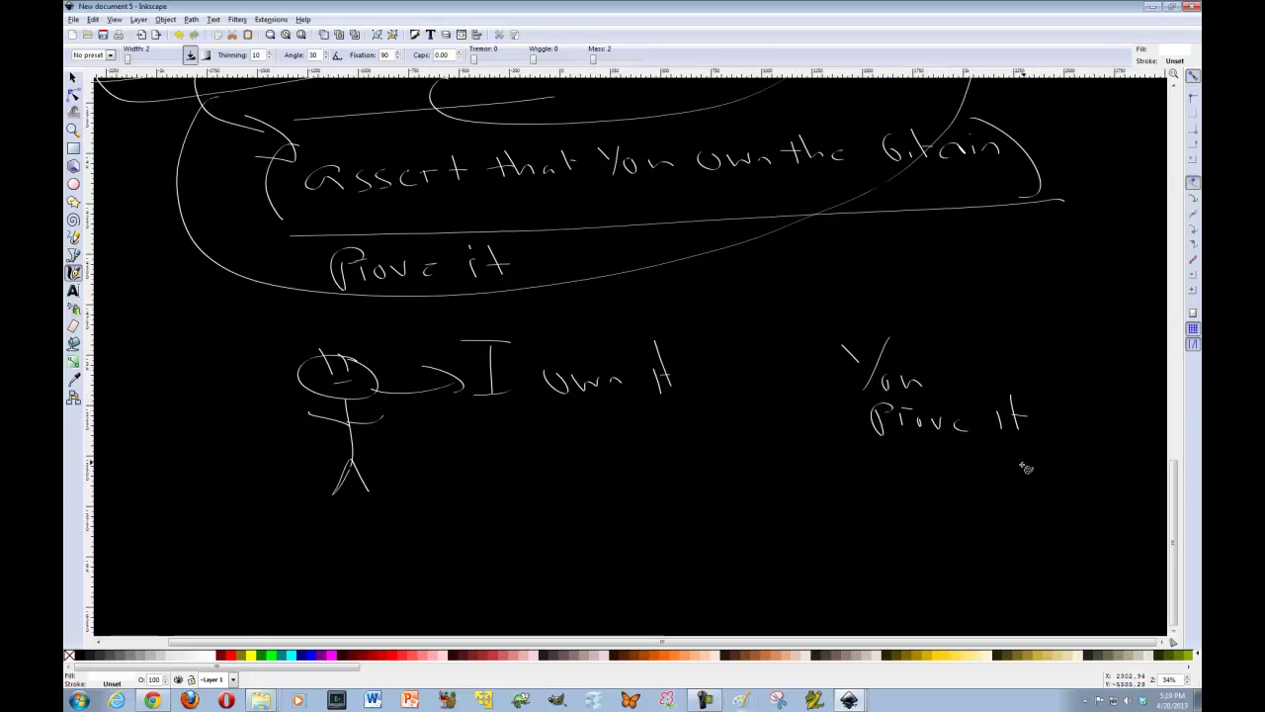
{"action": "left_click_drag", "start_coordinate": [1037, 367], "coordinate": [1027, 383]}
{"action": "left_click_drag", "start_coordinate": [1045, 379], "coordinate": [1038, 387]}
{"action": "left_click_drag", "start_coordinate": [818, 314], "coordinate": [811, 328]}
{"action": "left_click_drag", "start_coordinate": [833, 319], "coordinate": [836, 318]}
Draw a long arrow below "You prove it" pointing back towards the stick figure and handwrite "Candy" in quotation marks beneath it
{"action": "mouse_move", "coordinate": [1000, 512]}
{"action": "left_mouse_down"}
{"action": "mouse_move", "coordinate": [633, 490]}
{"action": "mouse_move", "coordinate": [563, 506]}
{"action": "left_mouse_up"}
{"action": "mouse_move", "coordinate": [748, 529]}
{"action": "left_mouse_down"}
{"action": "mouse_move", "coordinate": [753, 516]}
{"action": "mouse_move", "coordinate": [815, 565]}
{"action": "mouse_move", "coordinate": [850, 565]}
{"action": "left_mouse_up"}
{"action": "left_click_drag", "start_coordinate": [856, 560], "coordinate": [899, 567]}
{"action": "left_click_drag", "start_coordinate": [918, 557], "coordinate": [912, 585]}
{"action": "left_click_drag", "start_coordinate": [930, 542], "coordinate": [928, 555]}
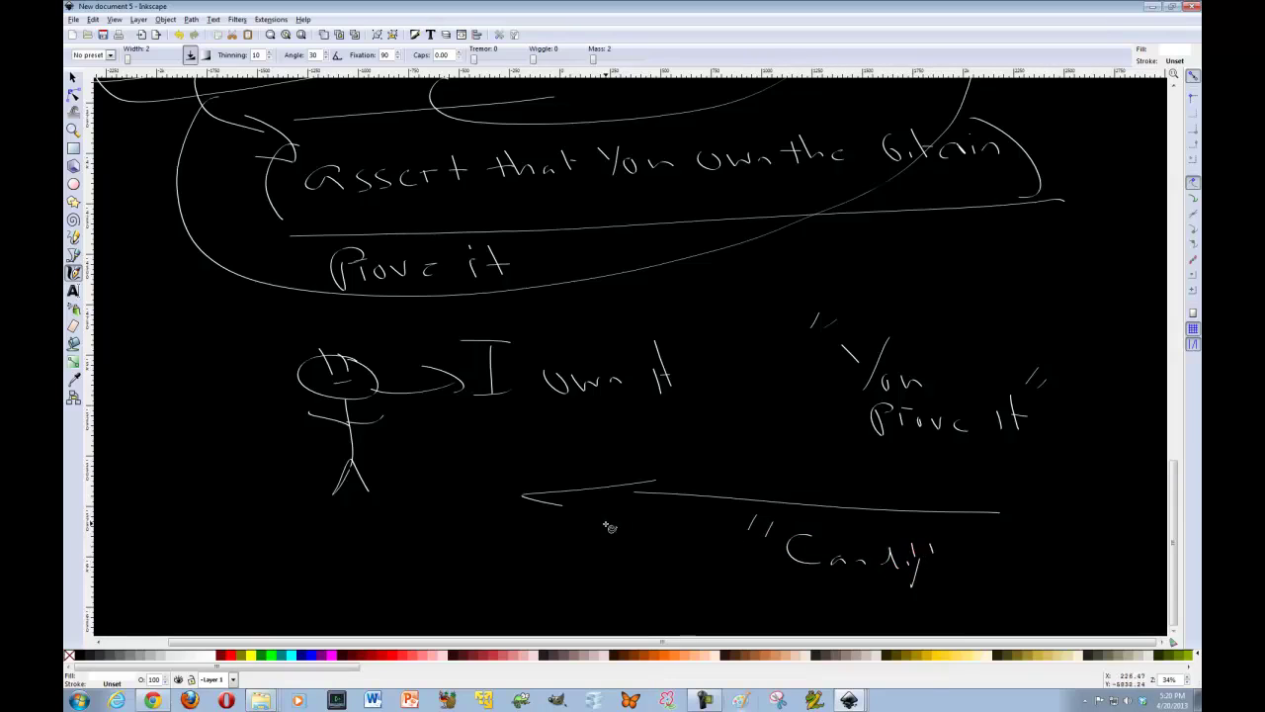
Underline "Candy" and draw a curved arrow from the stick figure to a handwritten "Public" label
{"action": "scroll", "coordinate": [593, 523], "scroll_direction": "down", "scroll_amount": 3}
{"action": "left_click_drag", "start_coordinate": [701, 491], "coordinate": [947, 525]}
{"action": "mouse_move", "coordinate": [378, 374]}
{"action": "left_mouse_down"}
{"action": "mouse_move", "coordinate": [580, 449]}
{"action": "mouse_move", "coordinate": [546, 489]}
{"action": "left_mouse_up"}
{"action": "mouse_move", "coordinate": [554, 460]}
{"action": "left_mouse_down"}
{"action": "mouse_move", "coordinate": [570, 486]}
{"action": "mouse_move", "coordinate": [590, 488]}
{"action": "left_mouse_up"}
{"action": "left_click_drag", "start_coordinate": [604, 476], "coordinate": [601, 490]}
{"action": "scroll", "coordinate": [654, 545], "scroll_direction": "down", "scroll_amount": 1}
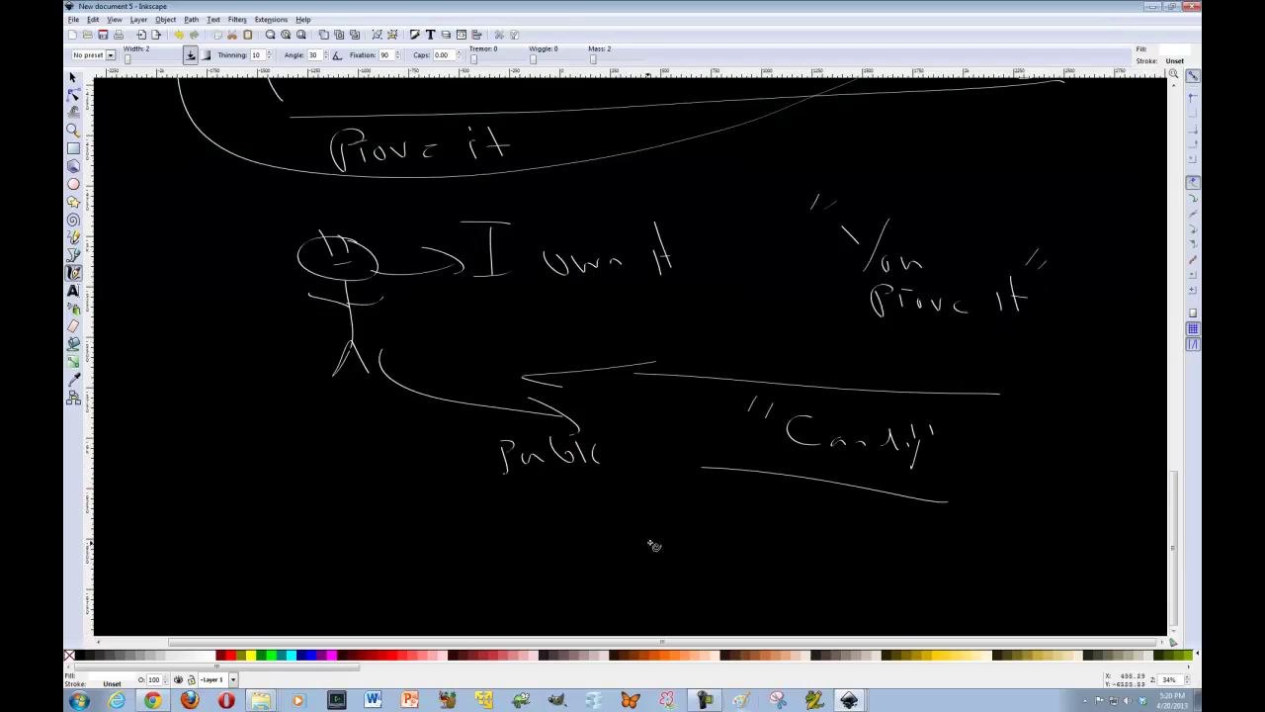
Handwrite the formula E("Candy", k1) = c1 below the underlined "Candy"
{"action": "mouse_move", "coordinate": [652, 536]}
{"action": "left_mouse_down"}
{"action": "mouse_move", "coordinate": [652, 561]}
{"action": "mouse_move", "coordinate": [721, 559]}
{"action": "left_mouse_up"}
{"action": "mouse_move", "coordinate": [734, 545]}
{"action": "left_mouse_down"}
{"action": "mouse_move", "coordinate": [731, 557]}
{"action": "mouse_move", "coordinate": [768, 571]}
{"action": "mouse_move", "coordinate": [847, 584]}
{"action": "left_mouse_up"}
{"action": "mouse_move", "coordinate": [835, 558]}
{"action": "left_mouse_down"}
{"action": "mouse_move", "coordinate": [841, 570]}
{"action": "mouse_move", "coordinate": [859, 558]}
{"action": "left_mouse_up"}
{"action": "left_click_drag", "start_coordinate": [871, 548], "coordinate": [868, 559]}
{"action": "mouse_move", "coordinate": [884, 566]}
{"action": "left_mouse_down"}
{"action": "mouse_move", "coordinate": [882, 579]}
{"action": "mouse_move", "coordinate": [906, 582]}
{"action": "left_mouse_up"}
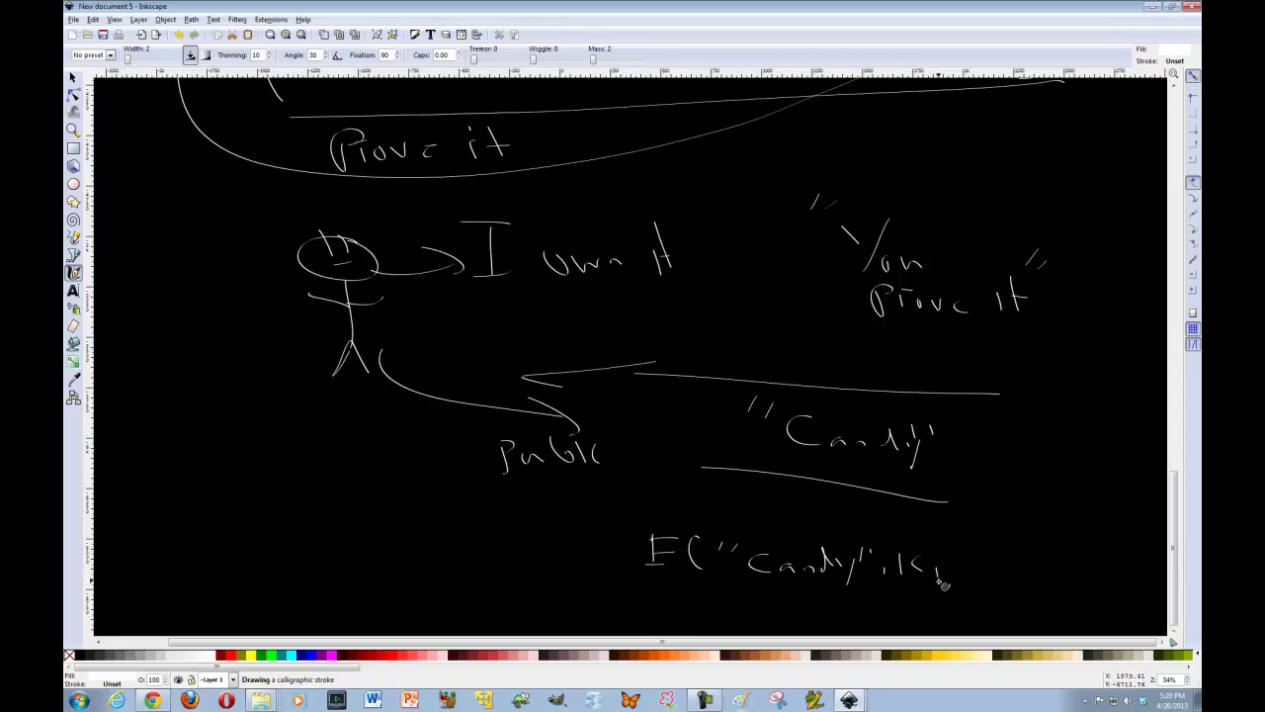
{"action": "mouse_move", "coordinate": [953, 545]}
{"action": "left_mouse_down"}
{"action": "mouse_move", "coordinate": [951, 585]}
{"action": "mouse_move", "coordinate": [1001, 554]}
{"action": "left_mouse_up"}
{"action": "left_click_drag", "start_coordinate": [987, 563], "coordinate": [1032, 573]}
{"action": "scroll", "coordinate": [1047, 546], "scroll_direction": "down", "scroll_amount": 1}
{"action": "scroll", "coordinate": [792, 541], "scroll_direction": "down", "scroll_amount": 1}
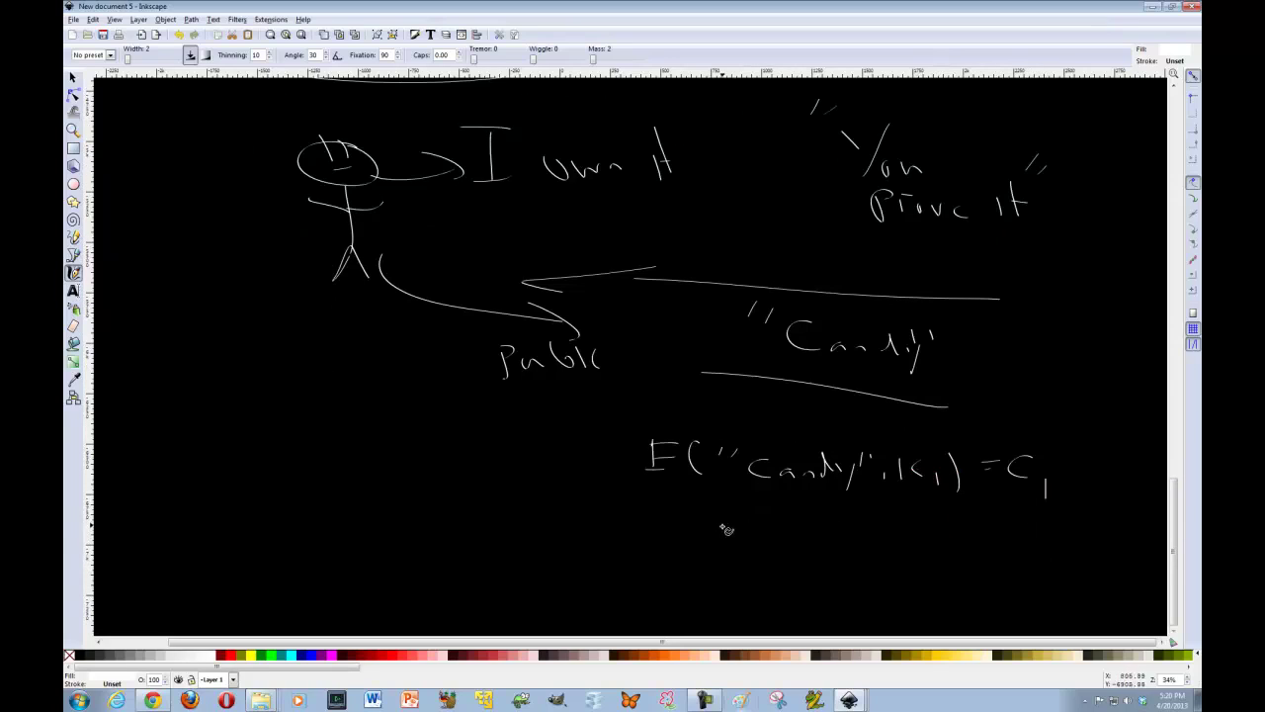
Scribble a ciphertext in parentheses beneath the formula and draw a long curved arrow from it back to the stick figure
{"action": "mouse_move", "coordinate": [725, 530]}
{"action": "left_mouse_down"}
{"action": "mouse_move", "coordinate": [743, 518]}
{"action": "mouse_move", "coordinate": [939, 531]}
{"action": "mouse_move", "coordinate": [801, 543]}
{"action": "mouse_move", "coordinate": [894, 544]}
{"action": "mouse_move", "coordinate": [858, 547]}
{"action": "left_mouse_up"}
{"action": "left_click_drag", "start_coordinate": [632, 512], "coordinate": [627, 555]}
{"action": "left_click_drag", "start_coordinate": [972, 519], "coordinate": [978, 559]}
{"action": "mouse_move", "coordinate": [598, 540]}
{"action": "left_mouse_down"}
{"action": "mouse_move", "coordinate": [334, 368]}
{"action": "mouse_move", "coordinate": [341, 341]}
{"action": "left_mouse_up"}
Circle the "Public" label below the stick figure's arrow
{"action": "scroll", "coordinate": [618, 568], "scroll_direction": "up", "scroll_amount": 2}
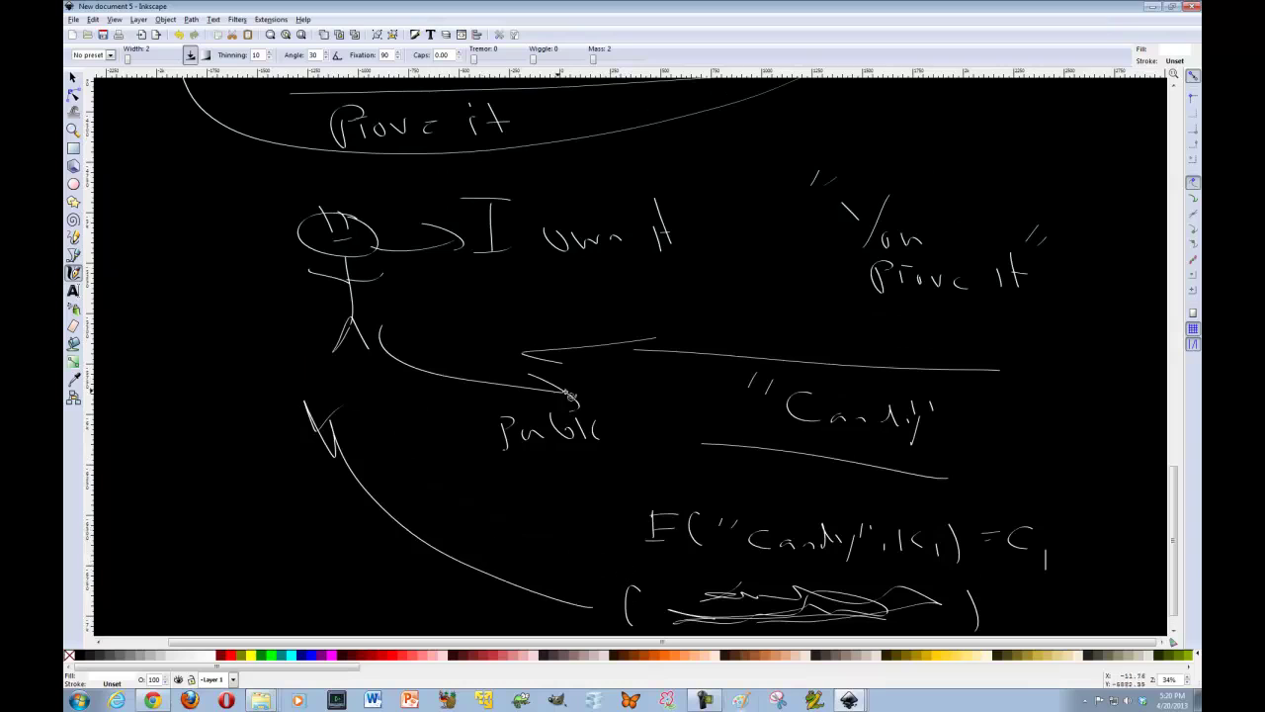
{"action": "mouse_move", "coordinate": [587, 398]}
{"action": "left_mouse_down"}
{"action": "mouse_move", "coordinate": [554, 457]}
{"action": "mouse_move", "coordinate": [422, 392]}
{"action": "left_mouse_up"}
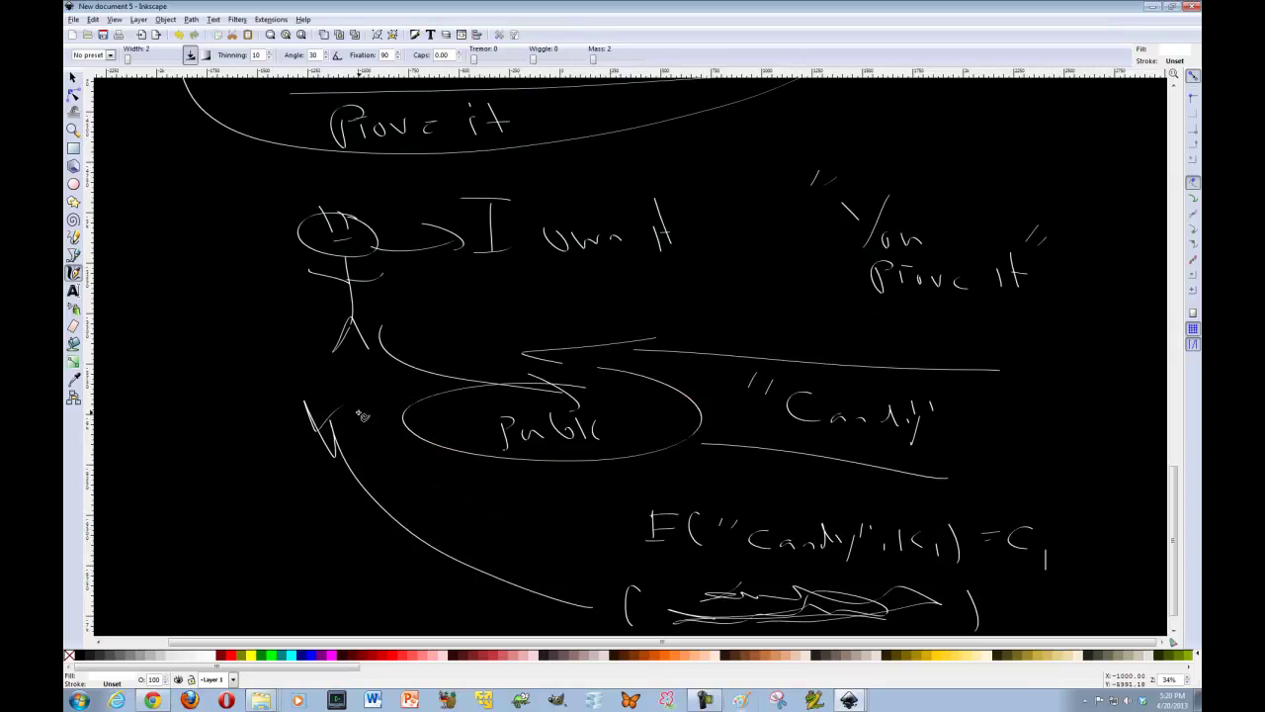
{"action": "scroll", "coordinate": [363, 415], "scroll_direction": "down", "scroll_amount": 3}
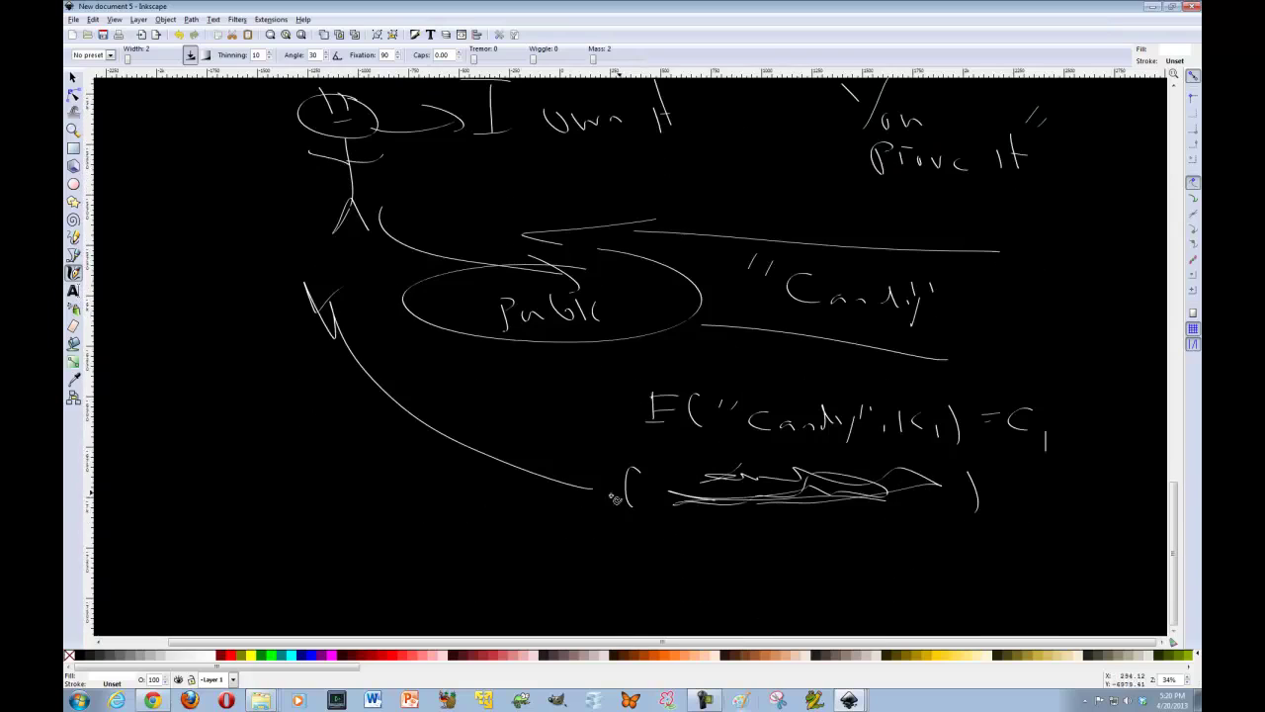
Draw a second curved arrow leading away from the parenthesised ciphertext and handwrite the decryption formula D(K2, scribbled ciphertext) = beside the stick figure
{"action": "mouse_move", "coordinate": [533, 506]}
{"action": "left_mouse_down"}
{"action": "mouse_move", "coordinate": [203, 399]}
{"action": "mouse_move", "coordinate": [184, 359]}
{"action": "left_mouse_up"}
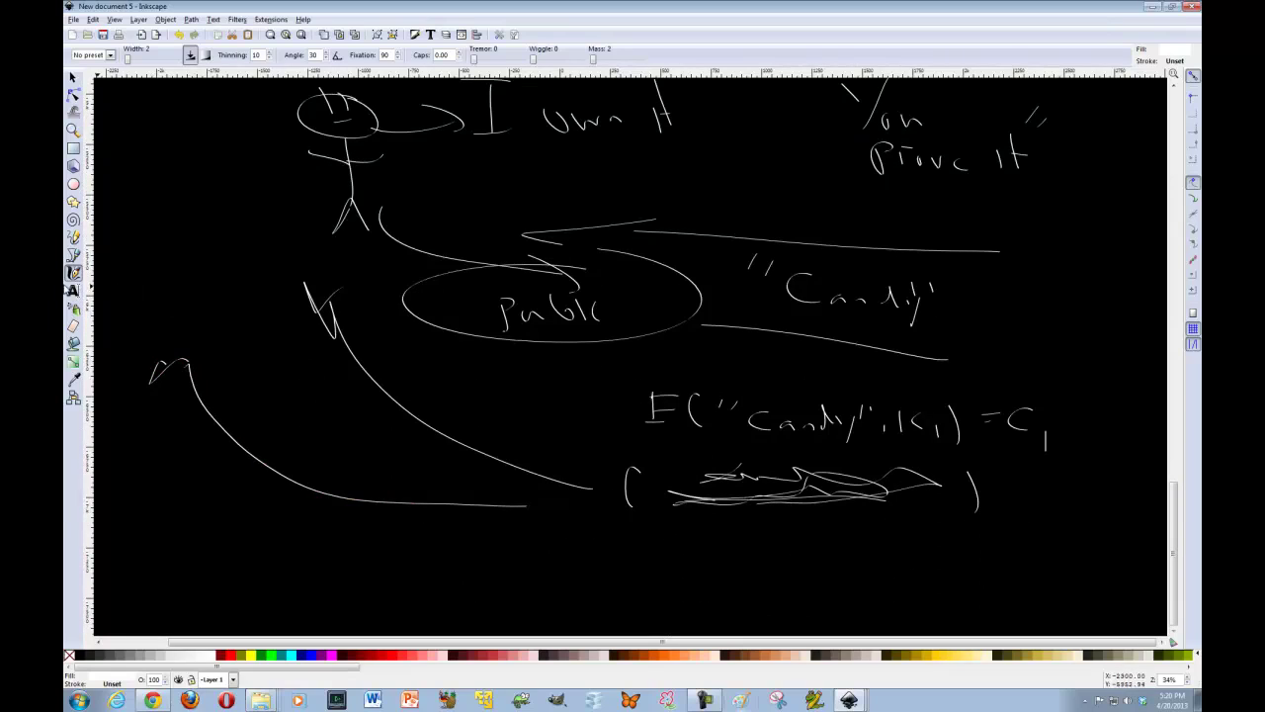
{"action": "left_click_drag", "start_coordinate": [108, 268], "coordinate": [119, 302]}
{"action": "mouse_move", "coordinate": [176, 273]}
{"action": "left_mouse_down"}
{"action": "mouse_move", "coordinate": [178, 301]}
{"action": "mouse_move", "coordinate": [235, 297]}
{"action": "mouse_move", "coordinate": [242, 309]}
{"action": "left_mouse_up"}
{"action": "left_click_drag", "start_coordinate": [263, 262], "coordinate": [288, 269]}
{"action": "left_click_drag", "start_coordinate": [286, 257], "coordinate": [321, 253]}
{"action": "mouse_move", "coordinate": [259, 289]}
{"action": "left_mouse_down"}
{"action": "mouse_move", "coordinate": [290, 302]}
{"action": "mouse_move", "coordinate": [311, 269]}
{"action": "mouse_move", "coordinate": [336, 292]}
{"action": "left_mouse_up"}
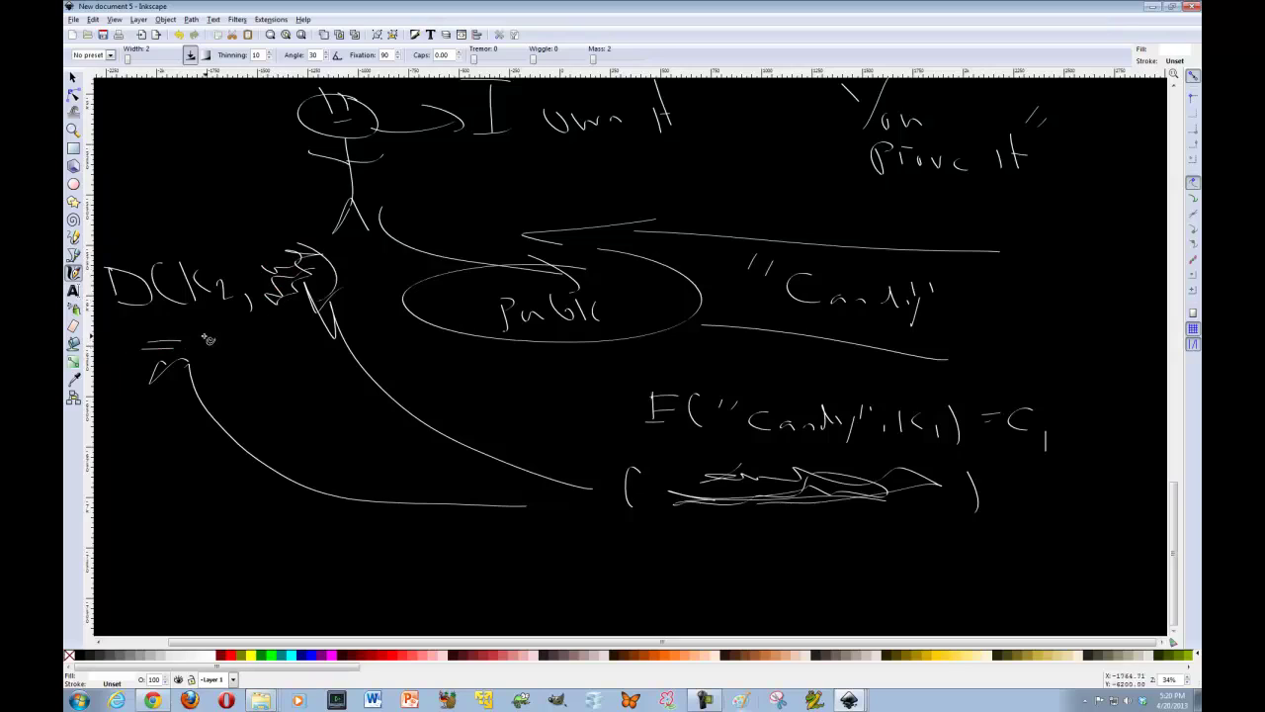
Complete the decryption formula with underlined "Candy" and draw a long curved arrow from it back towards the original "Candy"
{"action": "mouse_move", "coordinate": [232, 342]}
{"action": "left_mouse_down"}
{"action": "mouse_move", "coordinate": [233, 358]}
{"action": "mouse_move", "coordinate": [307, 332]}
{"action": "left_mouse_up"}
{"action": "mouse_move", "coordinate": [310, 340]}
{"action": "left_mouse_down"}
{"action": "mouse_move", "coordinate": [323, 382]}
{"action": "mouse_move", "coordinate": [180, 400]}
{"action": "mouse_move", "coordinate": [793, 377]}
{"action": "left_mouse_up"}
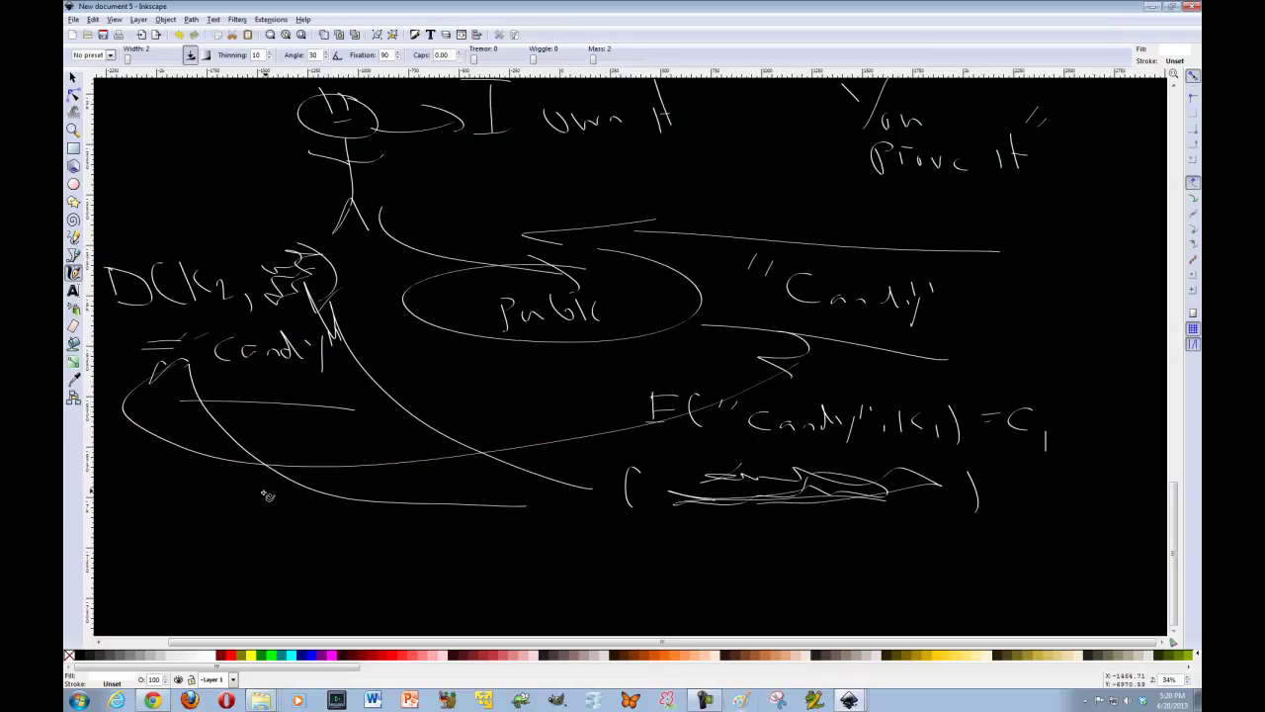
Draw two vertical bars joined by a double-headed arrow beside the recipient's name, and label them E1 and E2
{"action": "scroll", "coordinate": [310, 534], "scroll_direction": "up", "scroll_amount": 5}
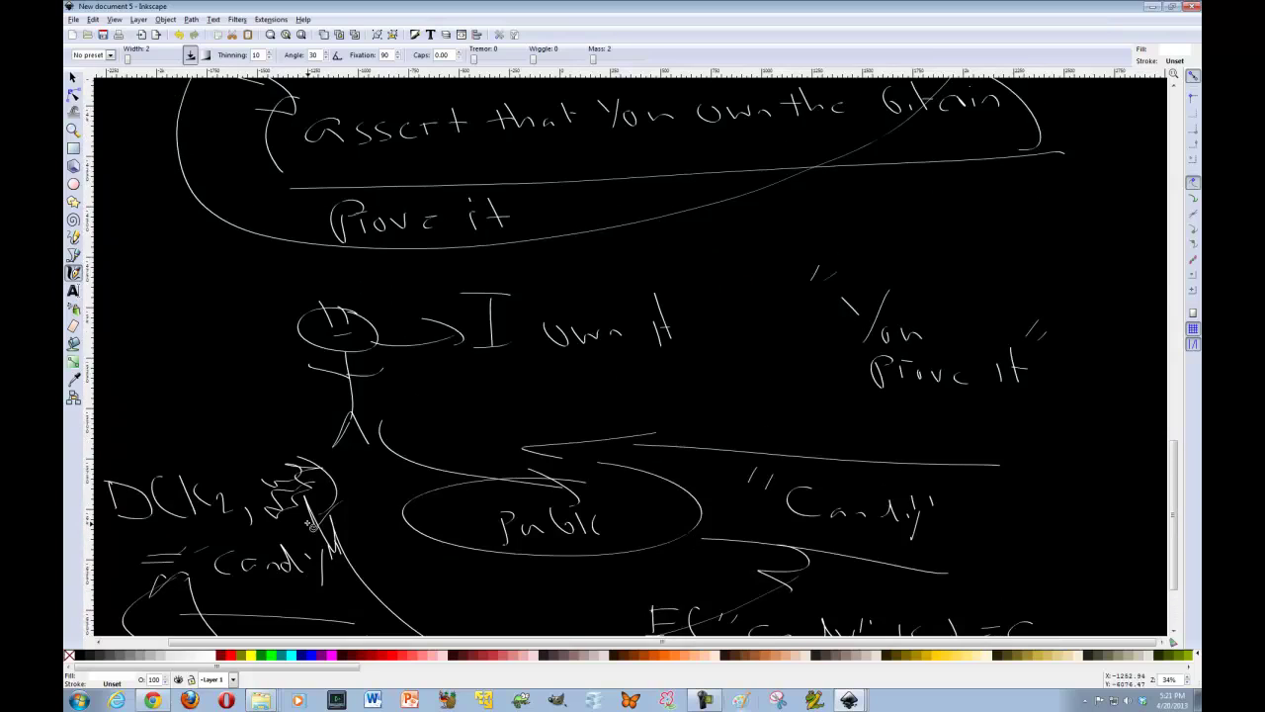
{"action": "scroll", "coordinate": [310, 524], "scroll_direction": "up", "scroll_amount": 1}
{"action": "scroll", "coordinate": [310, 523], "scroll_direction": "down", "scroll_amount": 4}
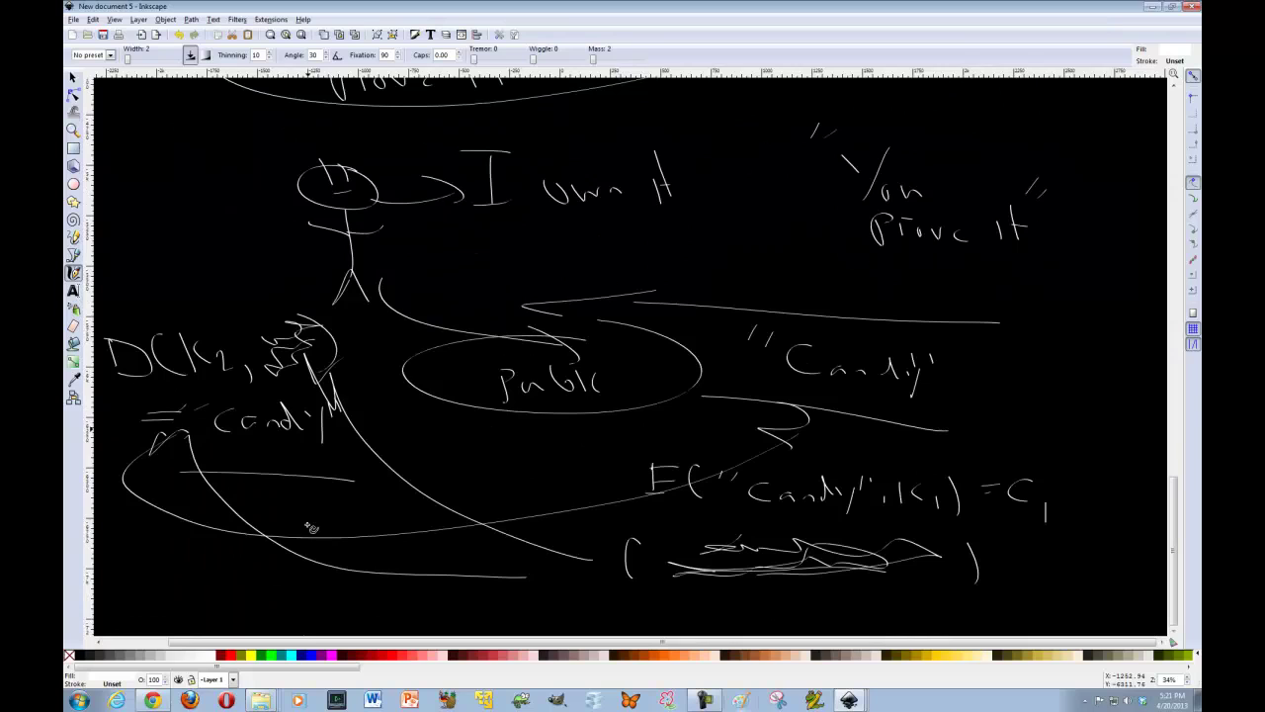
{"action": "scroll", "coordinate": [310, 527], "scroll_direction": "up", "scroll_amount": 11}
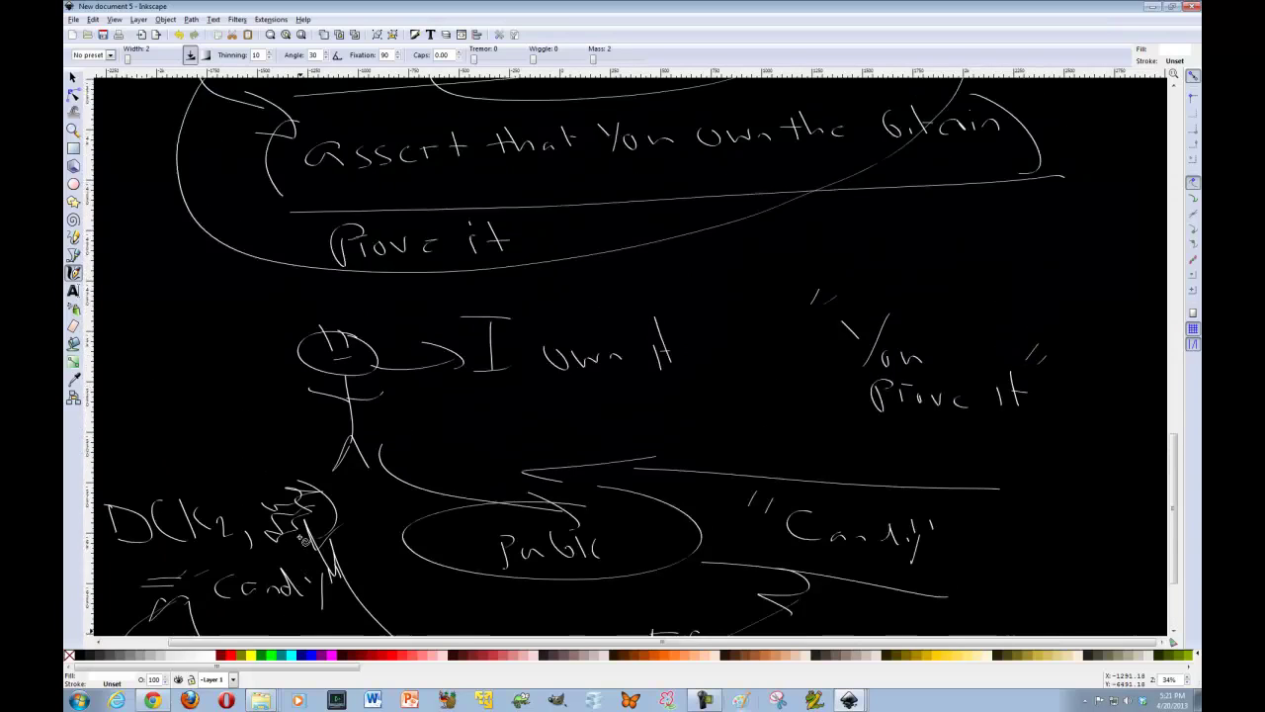
{"action": "scroll", "coordinate": [303, 538], "scroll_direction": "down", "scroll_amount": 3}
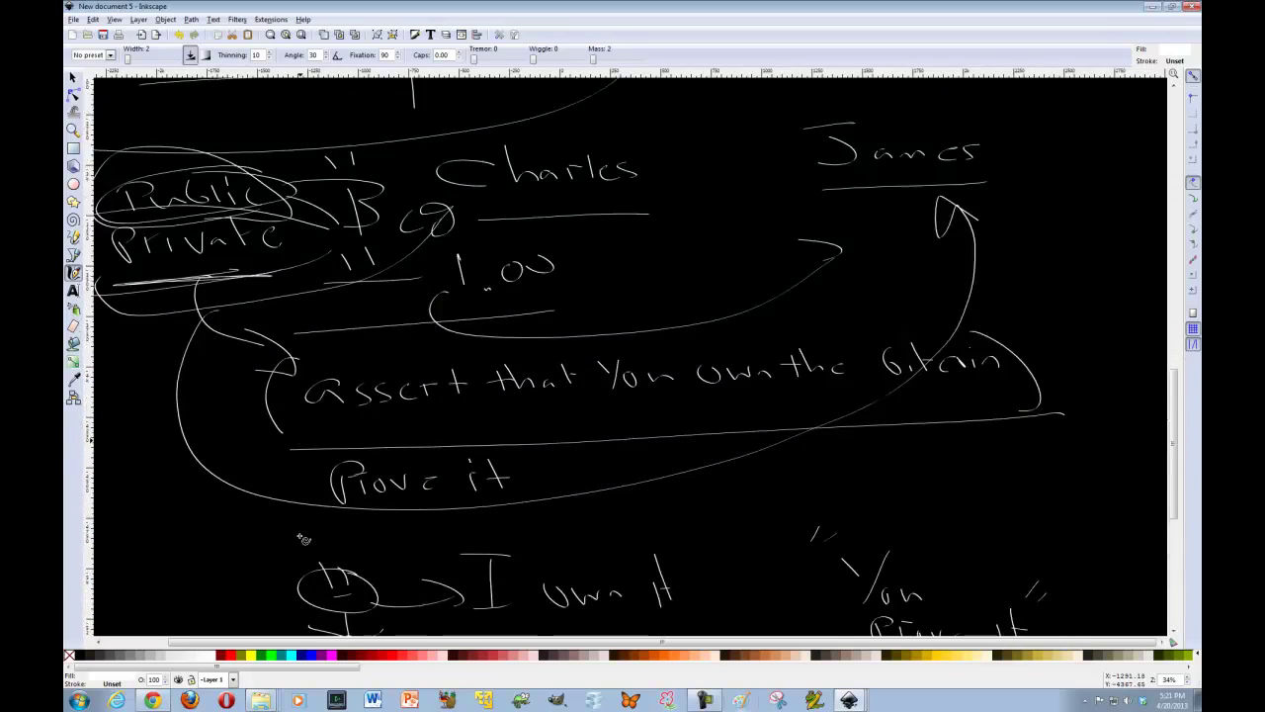
{"action": "scroll", "coordinate": [303, 538], "scroll_direction": "up", "scroll_amount": 1}
{"action": "scroll", "coordinate": [303, 539], "scroll_direction": "down", "scroll_amount": 2}
{"action": "scroll", "coordinate": [303, 539], "scroll_direction": "up", "scroll_amount": 3}
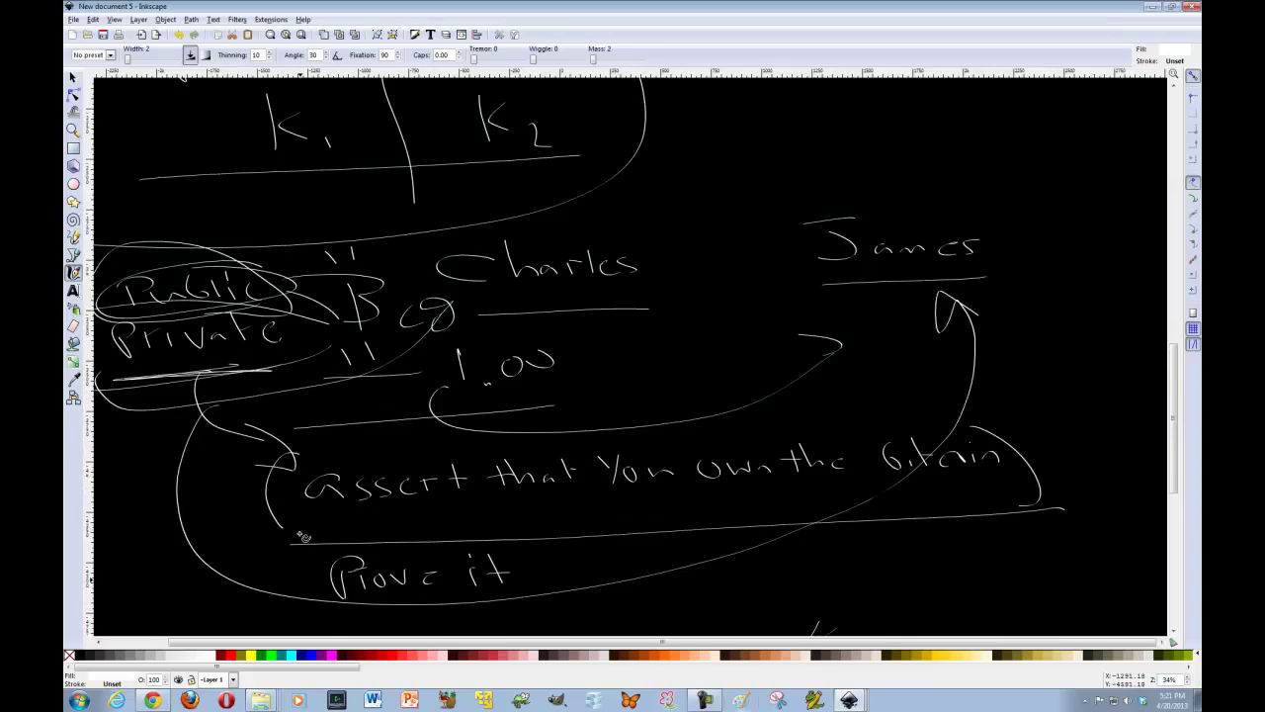
{"action": "scroll", "coordinate": [303, 537], "scroll_direction": "up", "scroll_amount": 3}
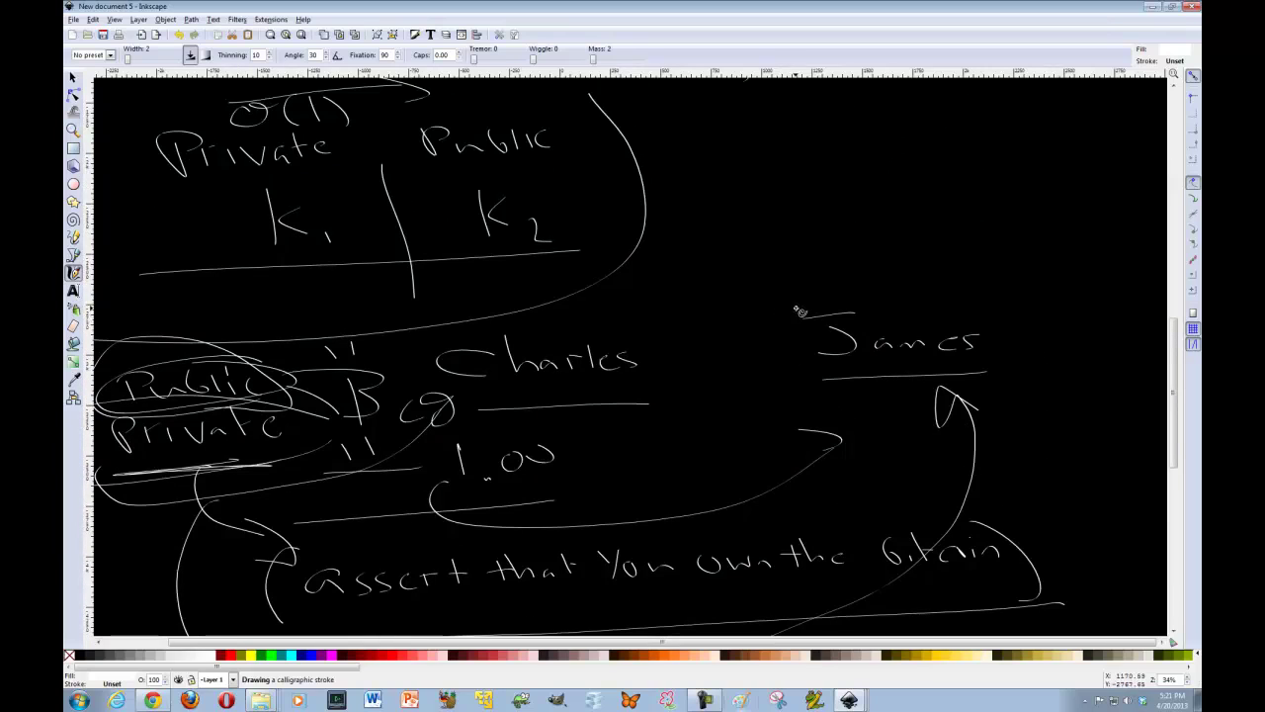
{"action": "left_click_drag", "start_coordinate": [796, 314], "coordinate": [796, 378]}
{"action": "left_click_drag", "start_coordinate": [704, 319], "coordinate": [704, 373]}
{"action": "mouse_move", "coordinate": [786, 344]}
{"action": "left_mouse_down"}
{"action": "mouse_move", "coordinate": [718, 347]}
{"action": "mouse_move", "coordinate": [760, 354]}
{"action": "left_mouse_up"}
{"action": "left_click_drag", "start_coordinate": [690, 281], "coordinate": [690, 307]}
{"action": "left_click_drag", "start_coordinate": [692, 281], "coordinate": [714, 280]}
{"action": "left_click_drag", "start_coordinate": [695, 302], "coordinate": [707, 301]}
{"action": "left_click_drag", "start_coordinate": [697, 312], "coordinate": [710, 316]}
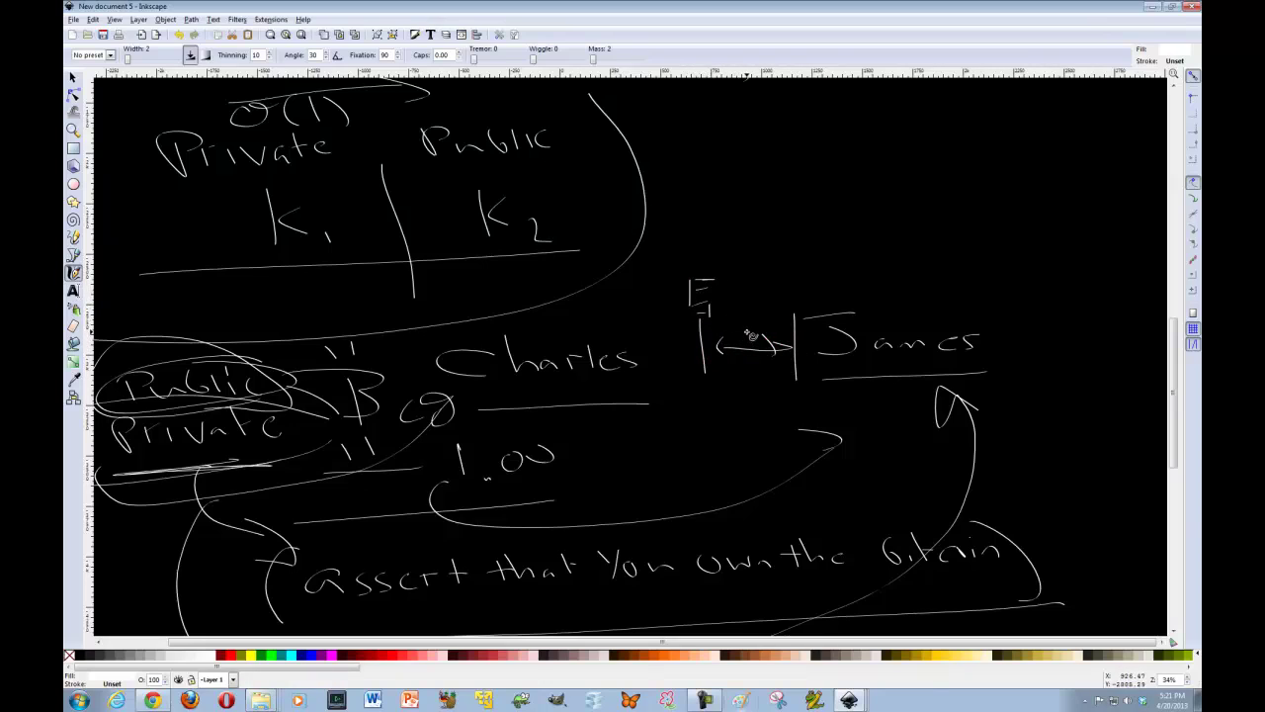
{"action": "mouse_move", "coordinate": [797, 276]}
{"action": "left_mouse_down"}
{"action": "mouse_move", "coordinate": [800, 301]}
{"action": "mouse_move", "coordinate": [816, 273]}
{"action": "mouse_move", "coordinate": [812, 285]}
{"action": "left_mouse_up"}
{"action": "left_click_drag", "start_coordinate": [799, 300], "coordinate": [829, 311]}
Handwrite "Public" and "Private" above the recipient's name, draw a small arrow beneath the name, and circle "Private"
{"action": "mouse_move", "coordinate": [887, 251]}
{"action": "left_mouse_down"}
{"action": "mouse_move", "coordinate": [888, 281]}
{"action": "mouse_move", "coordinate": [902, 265]}
{"action": "mouse_move", "coordinate": [992, 279]}
{"action": "left_mouse_up"}
{"action": "mouse_move", "coordinate": [1006, 261]}
{"action": "left_mouse_down"}
{"action": "mouse_move", "coordinate": [1006, 276]}
{"action": "mouse_move", "coordinate": [946, 298]}
{"action": "mouse_move", "coordinate": [957, 309]}
{"action": "mouse_move", "coordinate": [986, 296]}
{"action": "mouse_move", "coordinate": [994, 326]}
{"action": "left_mouse_up"}
{"action": "left_click_drag", "start_coordinate": [1004, 307], "coordinate": [1028, 322]}
{"action": "mouse_move", "coordinate": [1020, 292]}
{"action": "left_mouse_down"}
{"action": "mouse_move", "coordinate": [1033, 324]}
{"action": "mouse_move", "coordinate": [1062, 316]}
{"action": "mouse_move", "coordinate": [1060, 341]}
{"action": "left_mouse_up"}
{"action": "mouse_move", "coordinate": [998, 374]}
{"action": "left_mouse_down"}
{"action": "mouse_move", "coordinate": [1024, 390]}
{"action": "mouse_move", "coordinate": [989, 382]}
{"action": "left_mouse_up"}
{"action": "mouse_move", "coordinate": [1038, 285]}
{"action": "left_mouse_down"}
{"action": "mouse_move", "coordinate": [947, 288]}
{"action": "mouse_move", "coordinate": [1060, 324]}
{"action": "left_mouse_up"}
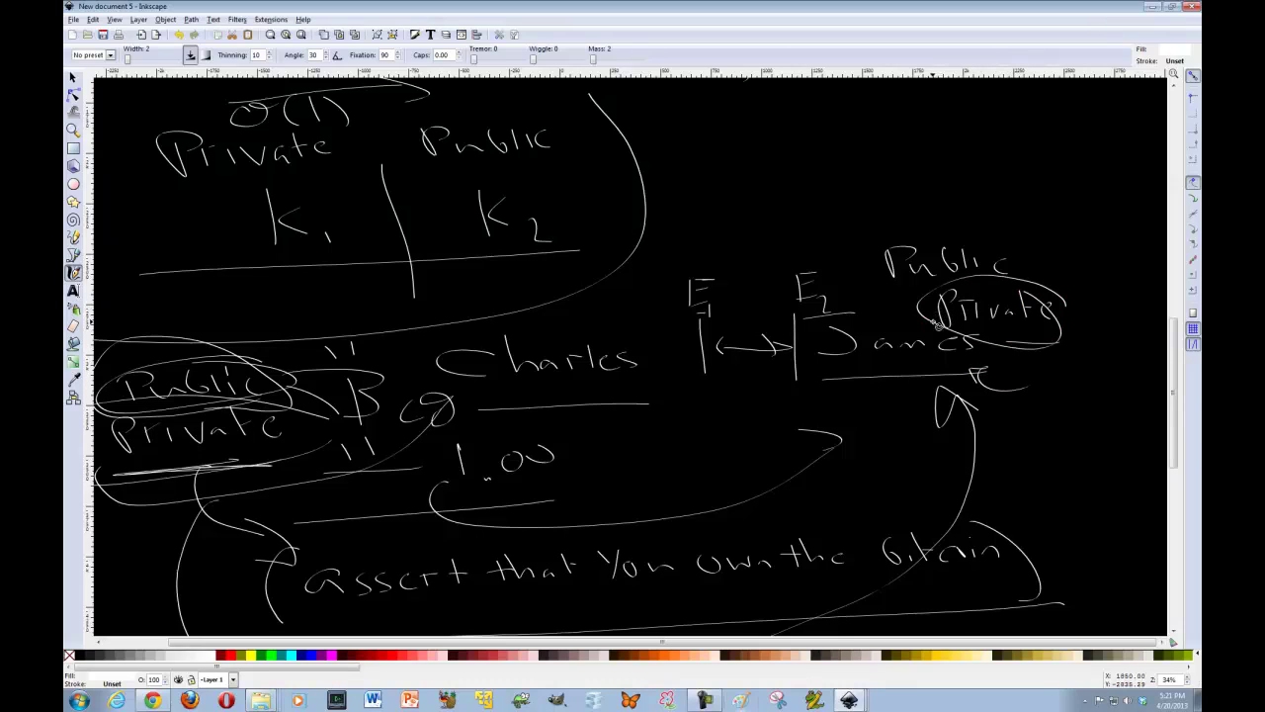
Look back over the ECDSA, DLP and RSA notes and the Private K1 / Public K2 key-pair sketch
{"action": "scroll", "coordinate": [938, 325], "scroll_direction": "down", "scroll_amount": 5}
{"action": "scroll", "coordinate": [941, 326], "scroll_direction": "up", "scroll_amount": 20}
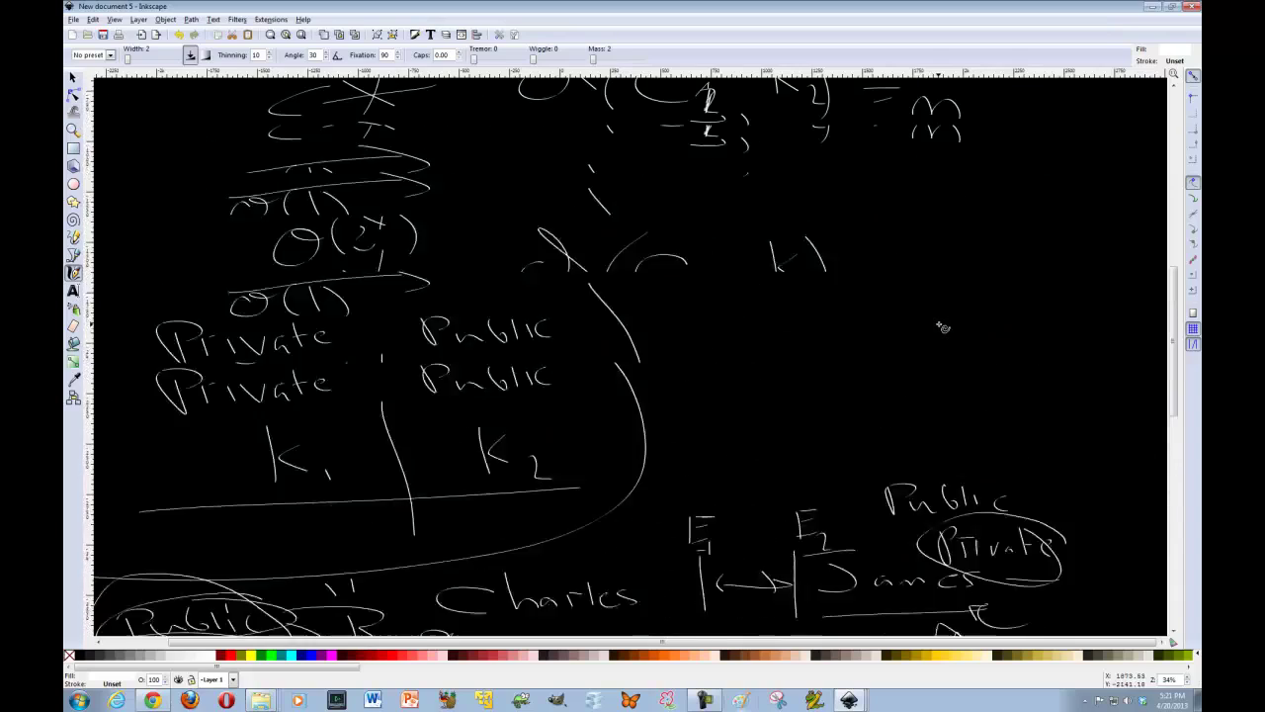
{"action": "scroll", "coordinate": [940, 326], "scroll_direction": "up", "scroll_amount": 10}
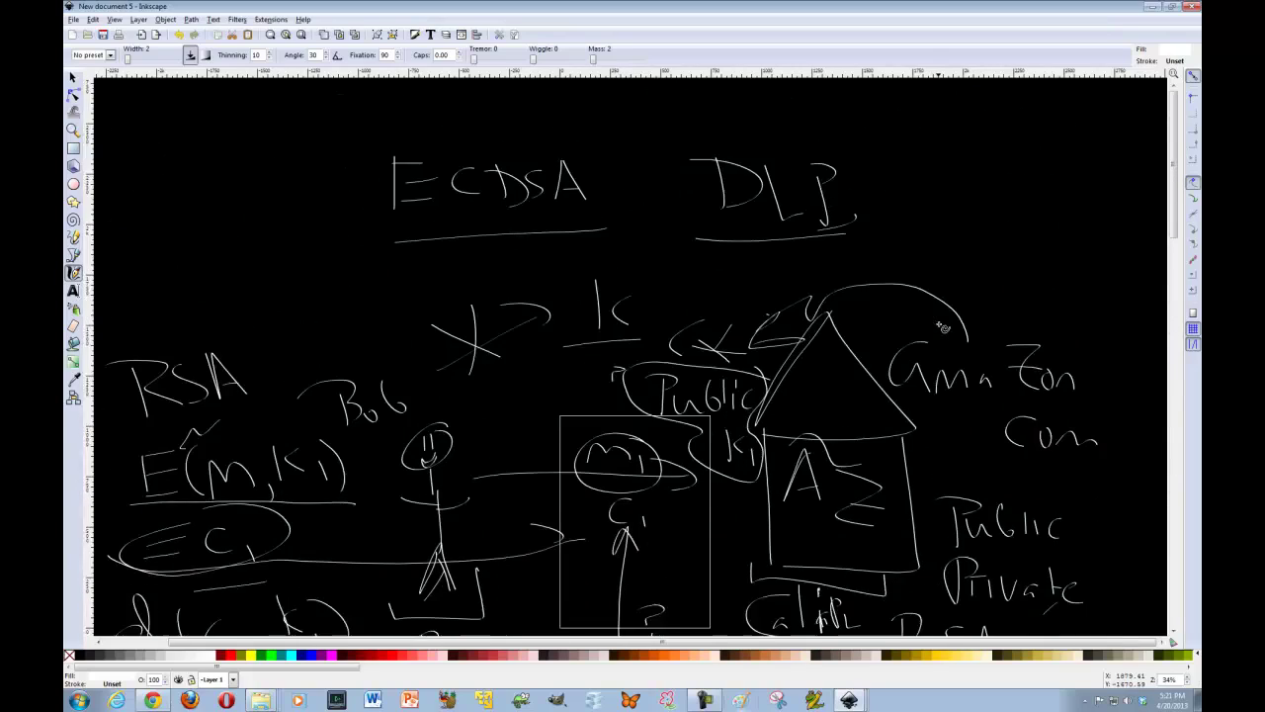
{"action": "scroll", "coordinate": [943, 326], "scroll_direction": "down", "scroll_amount": 5}
{"action": "scroll", "coordinate": [942, 325], "scroll_direction": "up", "scroll_amount": 4}
{"action": "mouse_move", "coordinate": [316, 297]}
{"action": "left_mouse_down"}
{"action": "mouse_move", "coordinate": [597, 177]}
{"action": "mouse_move", "coordinate": [504, 283]}
{"action": "left_mouse_up"}
{"action": "scroll", "coordinate": [395, 210], "scroll_direction": "down", "scroll_amount": 15}
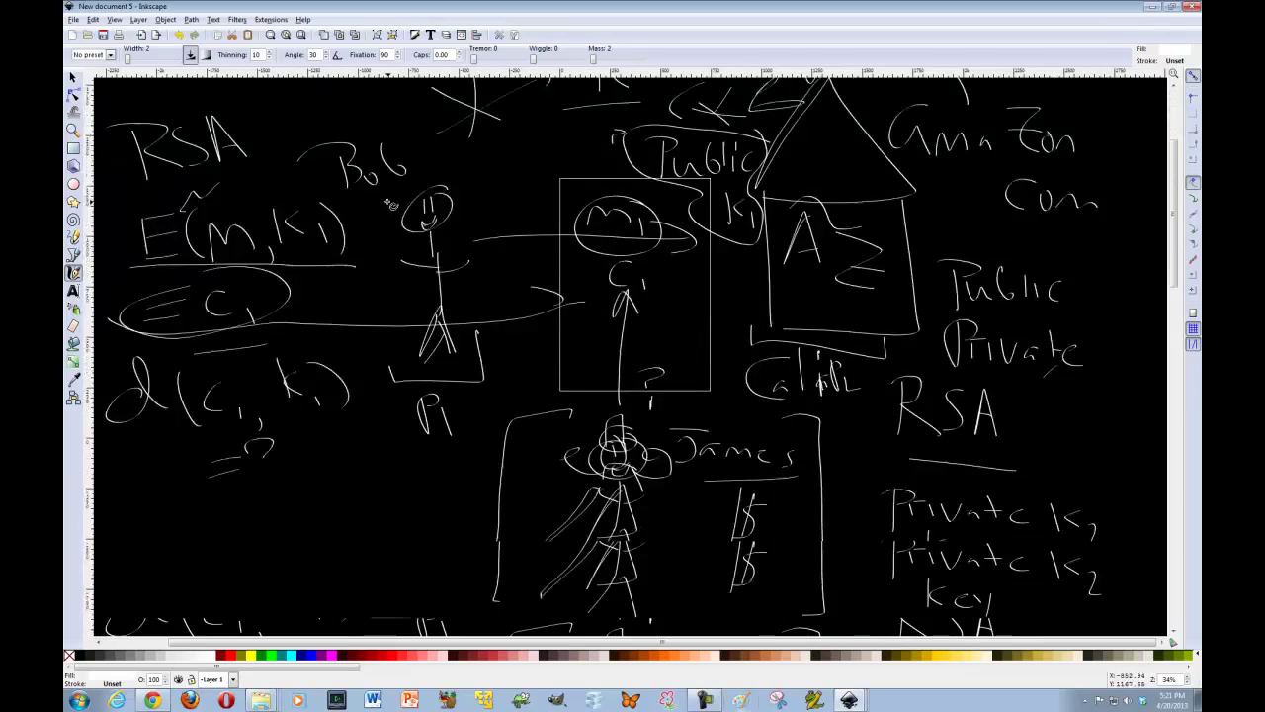
{"action": "scroll", "coordinate": [398, 209], "scroll_direction": "down", "scroll_amount": 3}
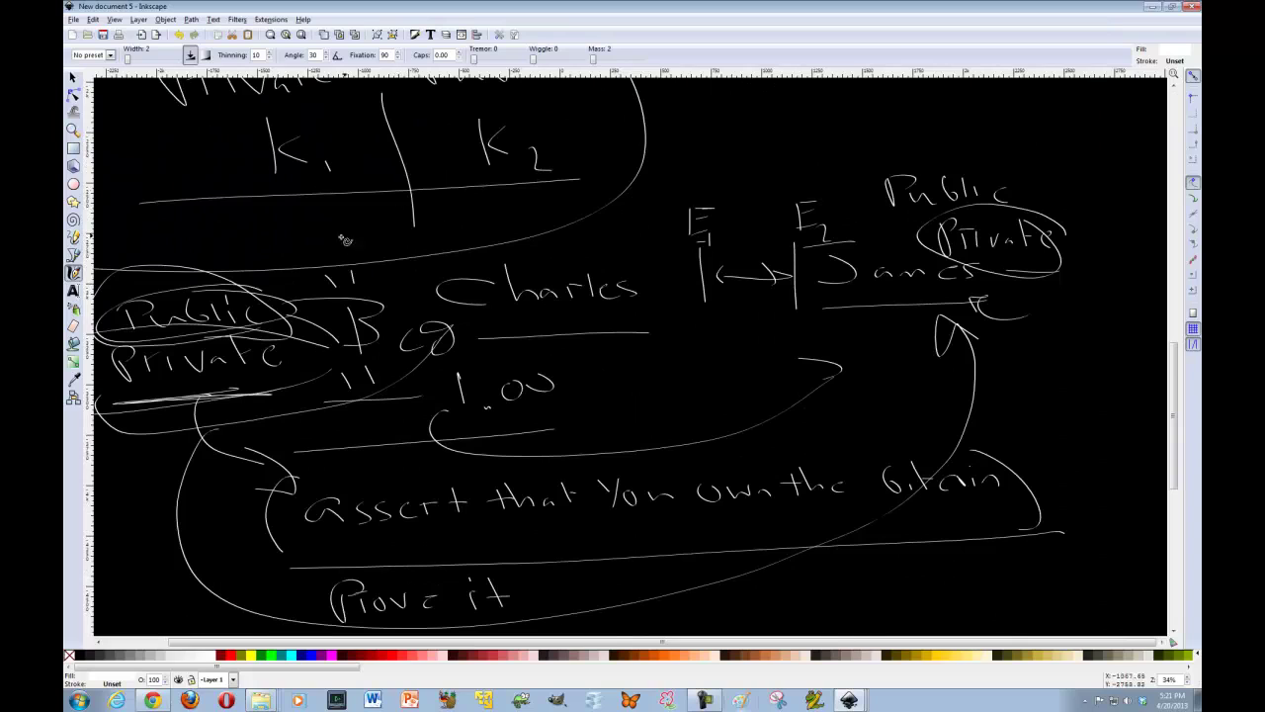
{"action": "scroll", "coordinate": [514, 178], "scroll_direction": "up", "scroll_amount": 5}
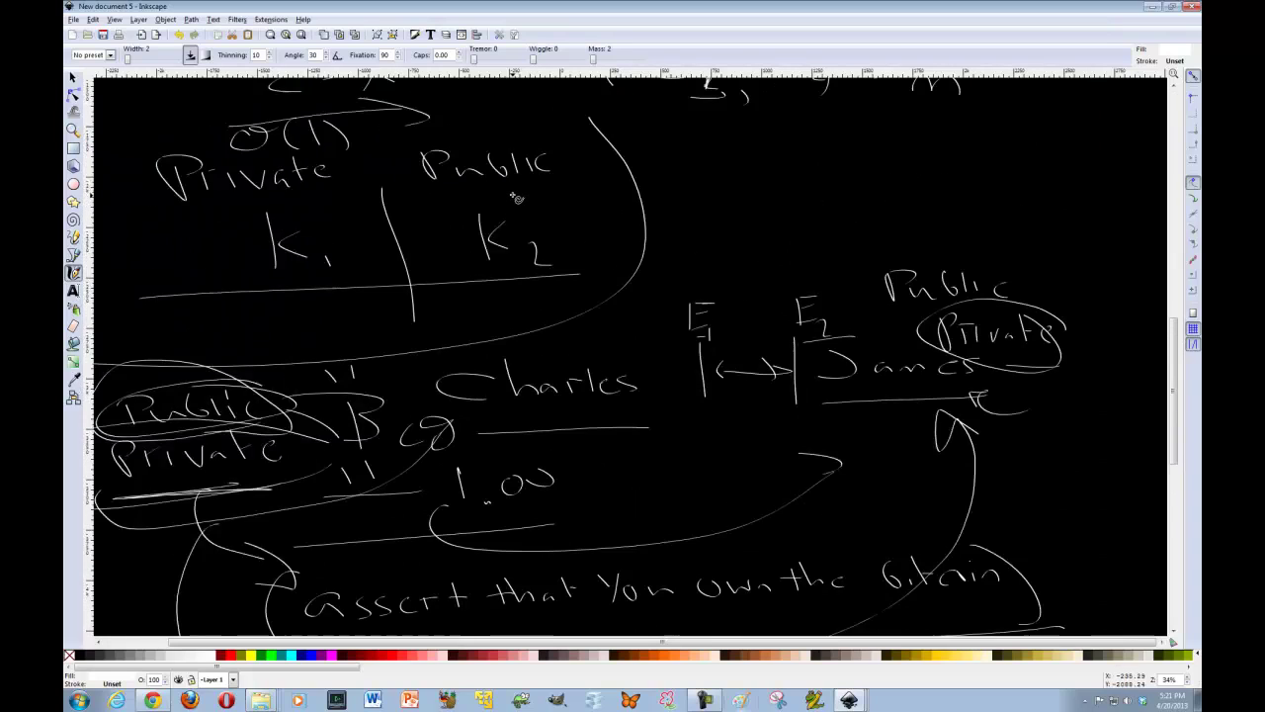
{"action": "scroll", "coordinate": [510, 204], "scroll_direction": "up", "scroll_amount": 1}
Draw a long dividing line across the canvas below the "Candy" challenge diagram
{"action": "scroll", "coordinate": [506, 208], "scroll_direction": "down", "scroll_amount": 6}
{"action": "scroll", "coordinate": [501, 211], "scroll_direction": "down", "scroll_amount": 20}
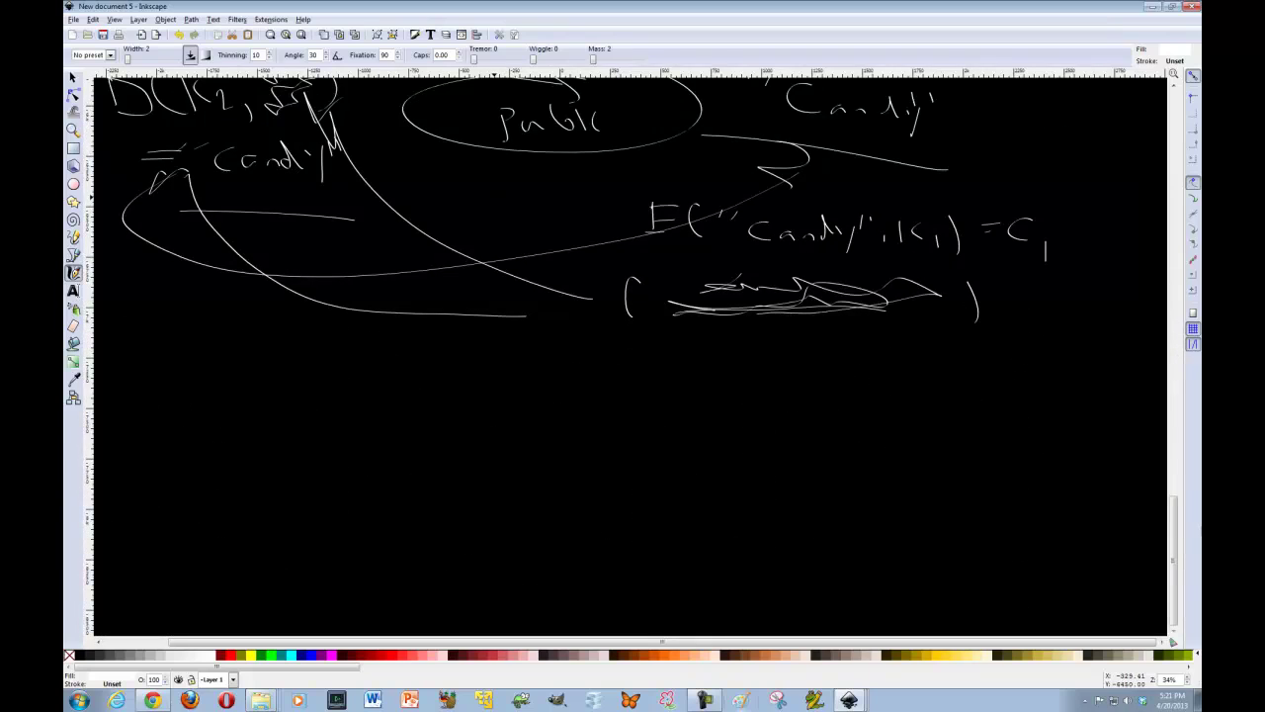
{"action": "mouse_move", "coordinate": [1109, 391]}
{"action": "left_mouse_down"}
{"action": "mouse_move", "coordinate": [1125, 386]}
{"action": "mouse_move", "coordinate": [537, 341]}
{"action": "mouse_move", "coordinate": [94, 355]}
{"action": "left_mouse_up"}
Examine the "Candy" challenge diagram, from the "I own it" claim through encryption with K1 to decryption with K2
{"action": "scroll", "coordinate": [319, 352], "scroll_direction": "up", "scroll_amount": 1}
{"action": "scroll", "coordinate": [319, 352], "scroll_direction": "up", "scroll_amount": 6}
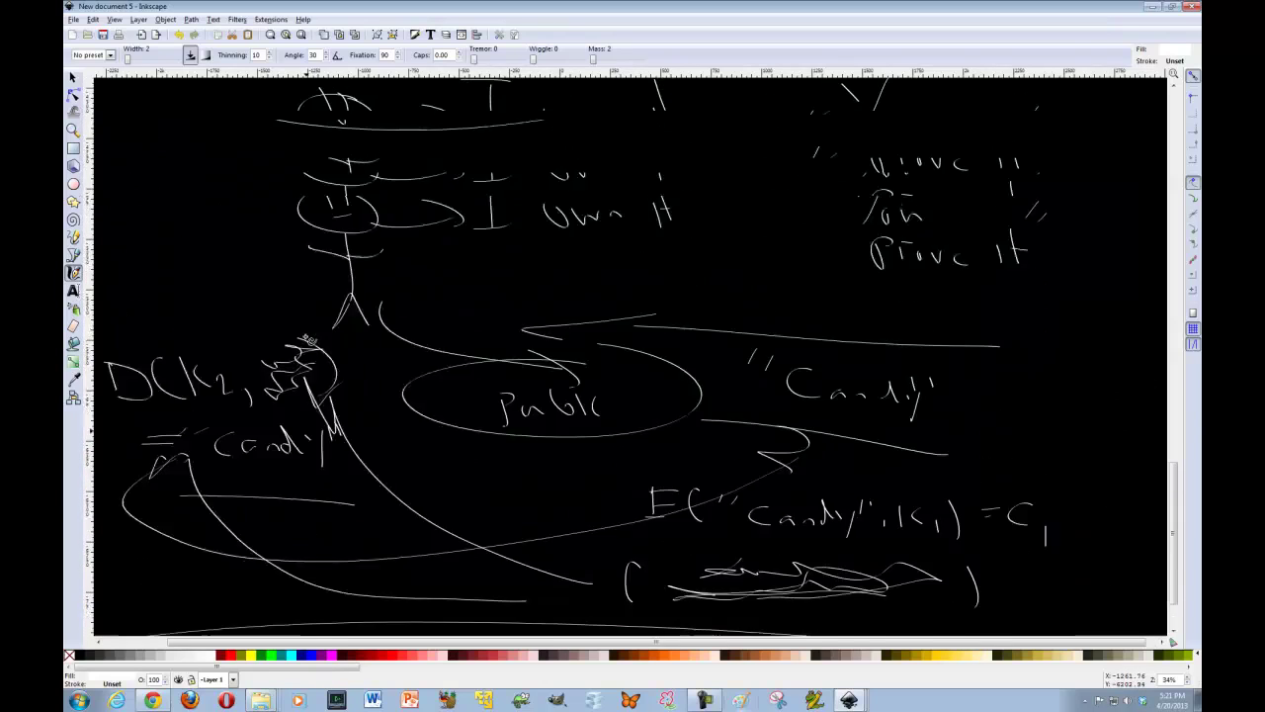
{"action": "scroll", "coordinate": [308, 346], "scroll_direction": "down", "scroll_amount": 5}
{"action": "scroll", "coordinate": [307, 346], "scroll_direction": "down", "scroll_amount": 5}
{"action": "scroll", "coordinate": [304, 344], "scroll_direction": "up", "scroll_amount": 6}
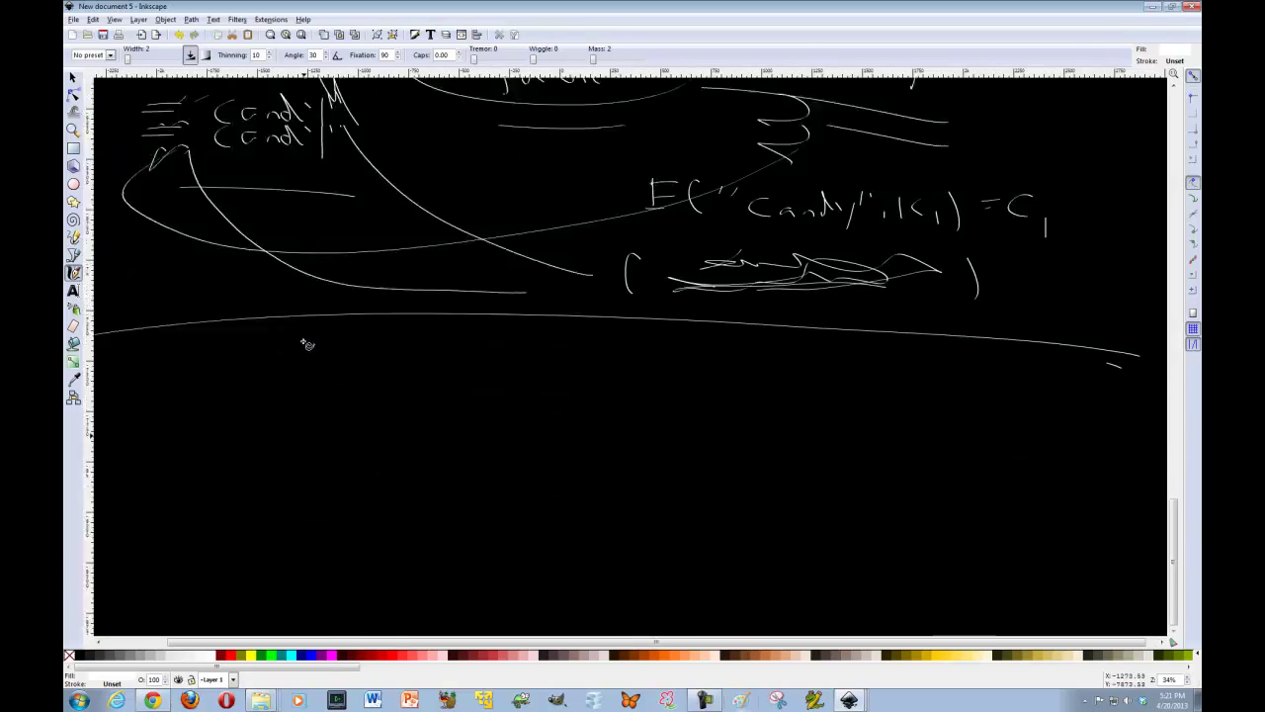
{"action": "scroll", "coordinate": [306, 341], "scroll_direction": "up", "scroll_amount": 1}
{"action": "scroll", "coordinate": [306, 339], "scroll_direction": "up", "scroll_amount": 1}
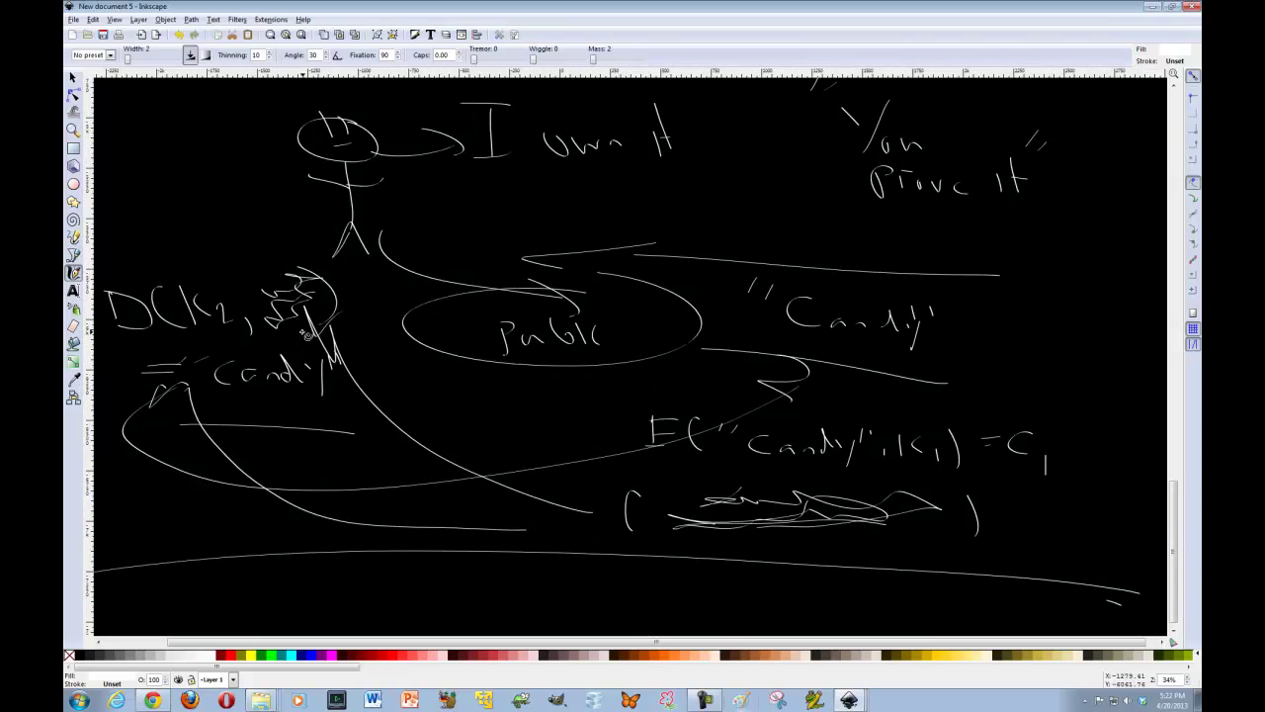
{"action": "scroll", "coordinate": [307, 334], "scroll_direction": "down", "scroll_amount": 1}
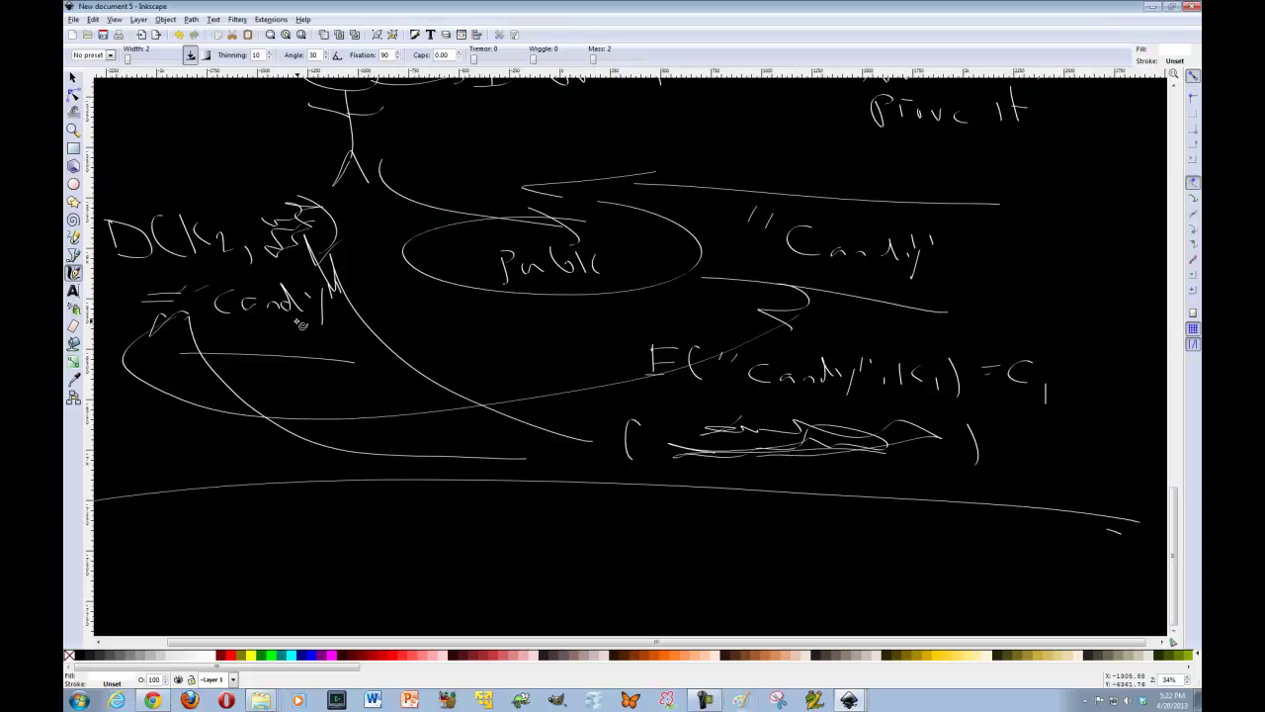
{"action": "scroll", "coordinate": [301, 324], "scroll_direction": "down", "scroll_amount": 1}
{"action": "scroll", "coordinate": [300, 323], "scroll_direction": "down", "scroll_amount": 2}
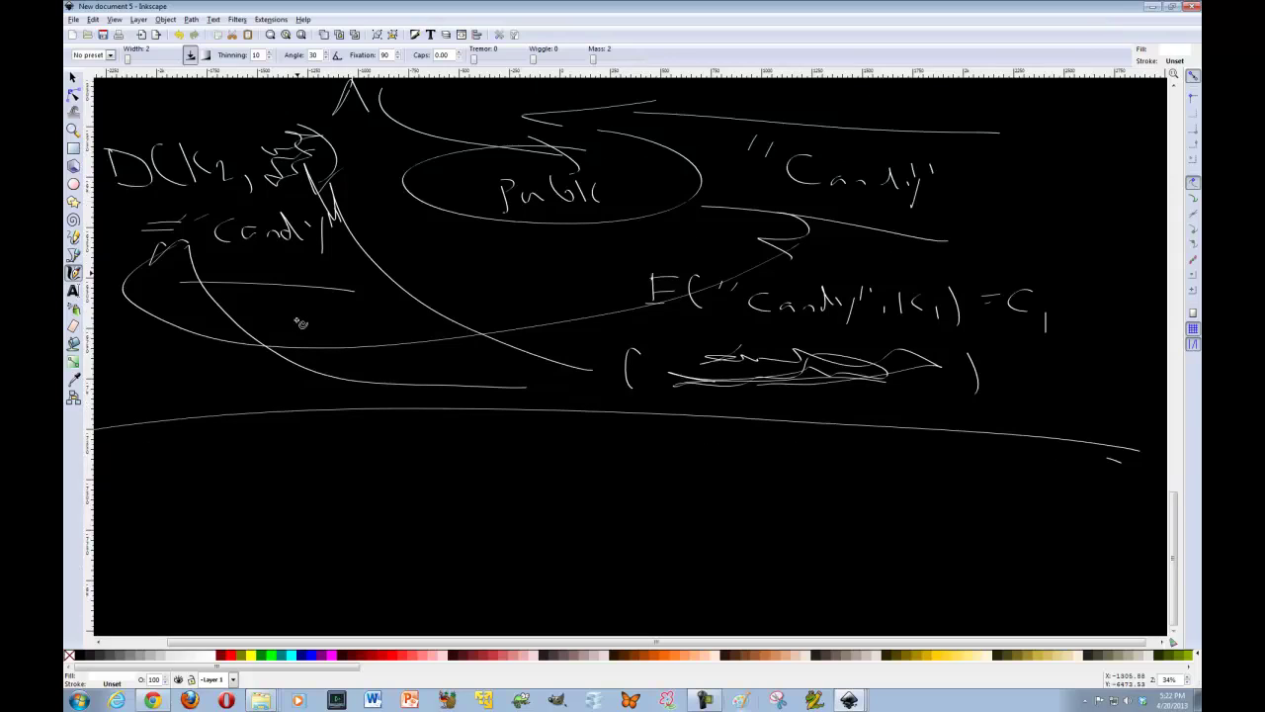
Review the earlier encryption notes further up the canvas, including the complexity notes and the private/public key pair
{"action": "scroll", "coordinate": [300, 323], "scroll_direction": "up", "scroll_amount": 3}
{"action": "scroll", "coordinate": [301, 323], "scroll_direction": "up", "scroll_amount": 20}
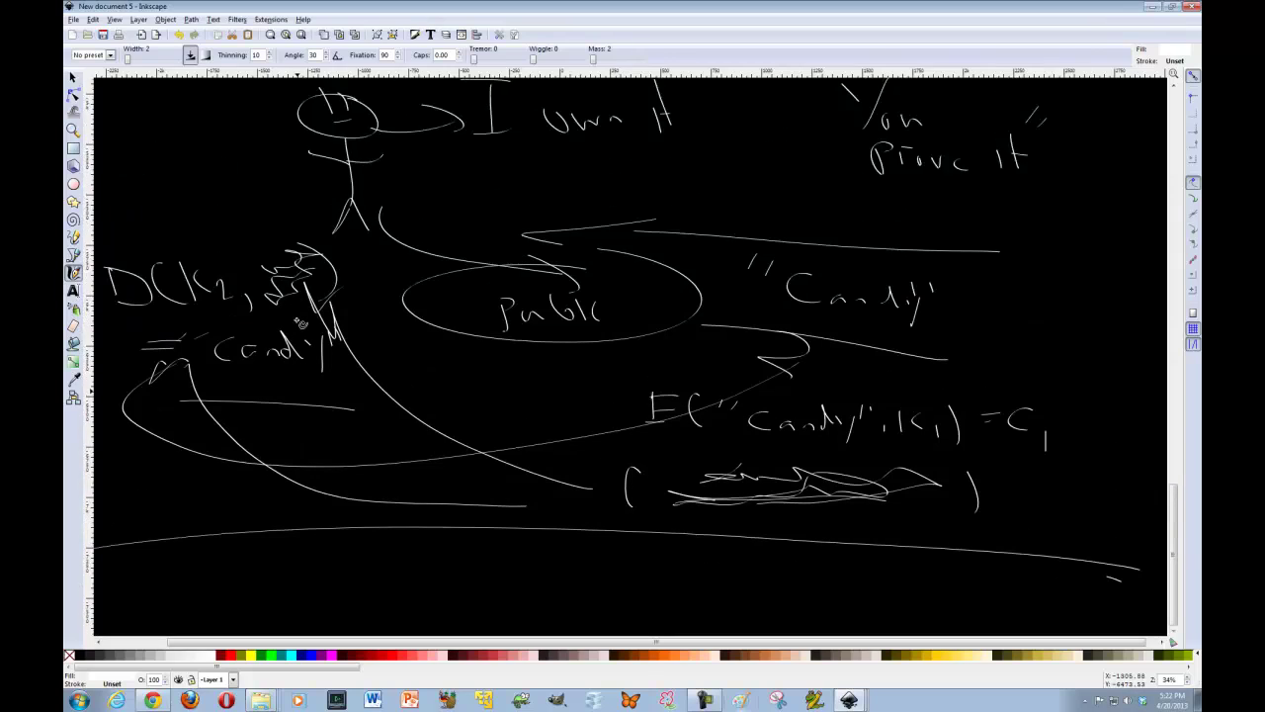
{"action": "scroll", "coordinate": [300, 322], "scroll_direction": "up", "scroll_amount": 7}
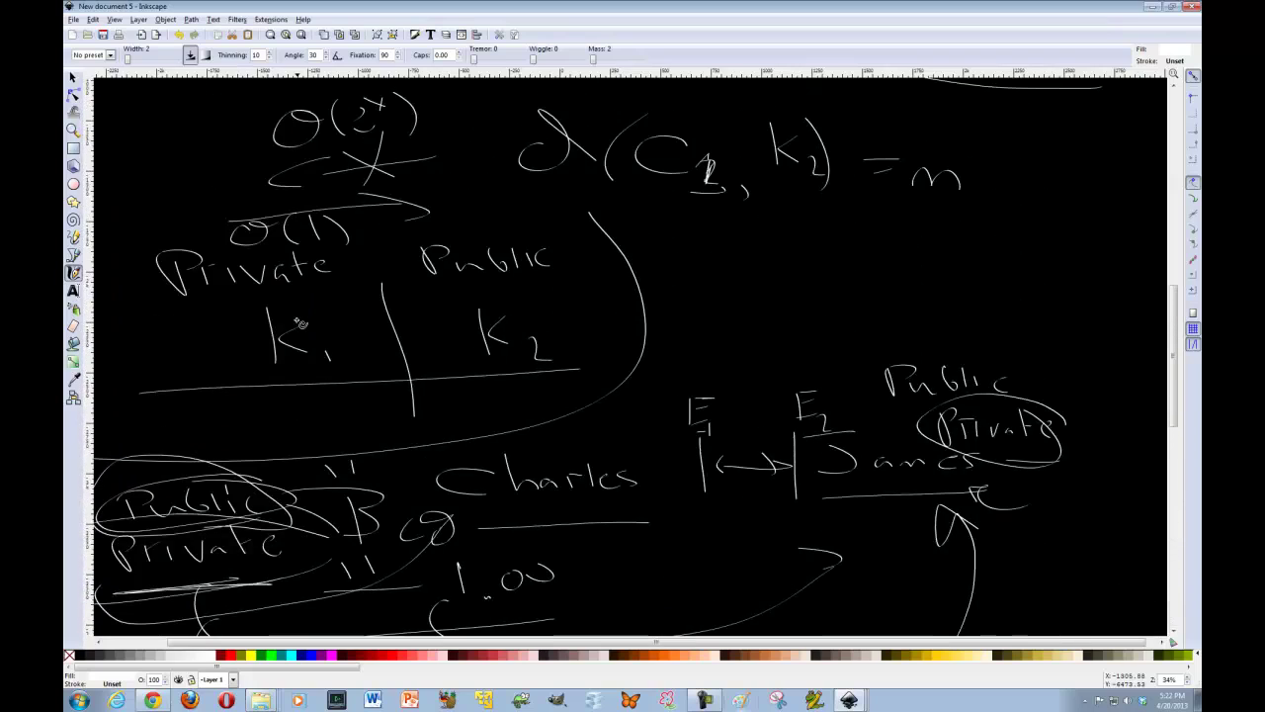
{"action": "scroll", "coordinate": [300, 322], "scroll_direction": "up", "scroll_amount": 13}
{"action": "scroll", "coordinate": [300, 321], "scroll_direction": "up", "scroll_amount": 19}
{"action": "scroll", "coordinate": [300, 329], "scroll_direction": "down", "scroll_amount": 8}
{"action": "scroll", "coordinate": [300, 326], "scroll_direction": "down", "scroll_amount": 16}
{"action": "scroll", "coordinate": [301, 324], "scroll_direction": "down", "scroll_amount": 8}
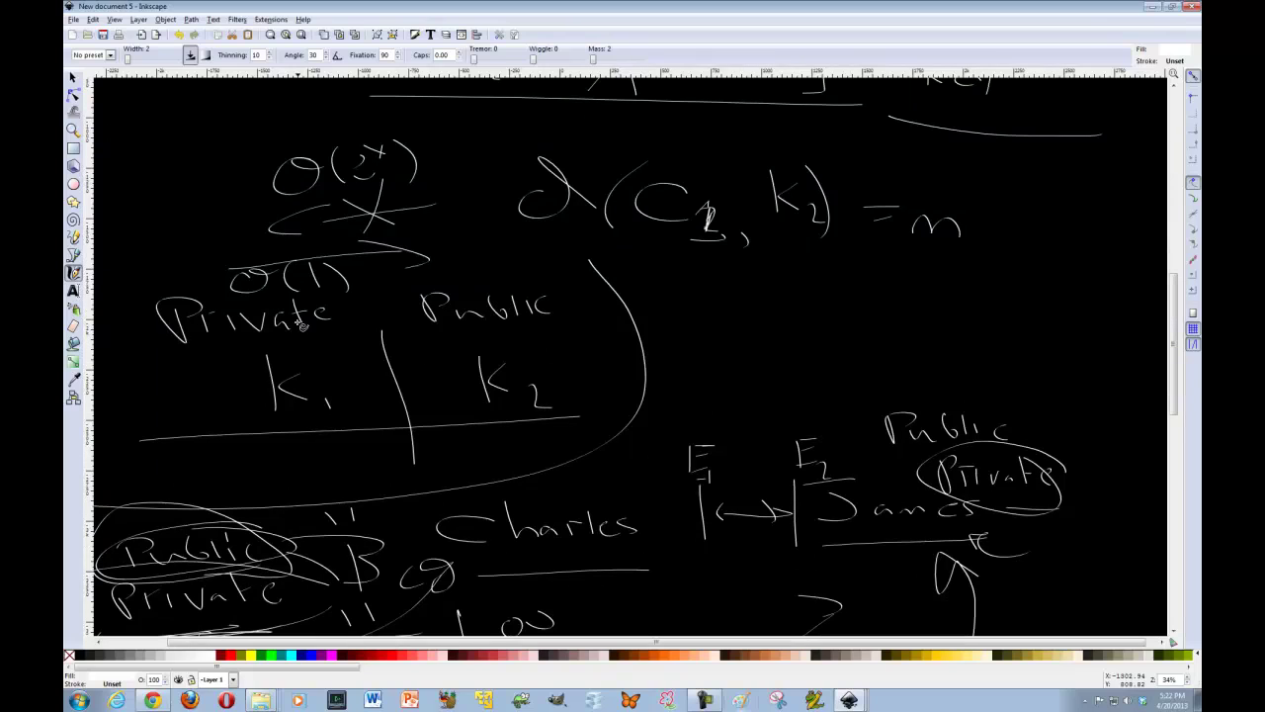
Re-examine the bitcoin ownership assertion, the "Prove it" notes and the "Candy" proof in relation to the key-pair sketch
{"action": "scroll", "coordinate": [301, 326], "scroll_direction": "down", "scroll_amount": 18}
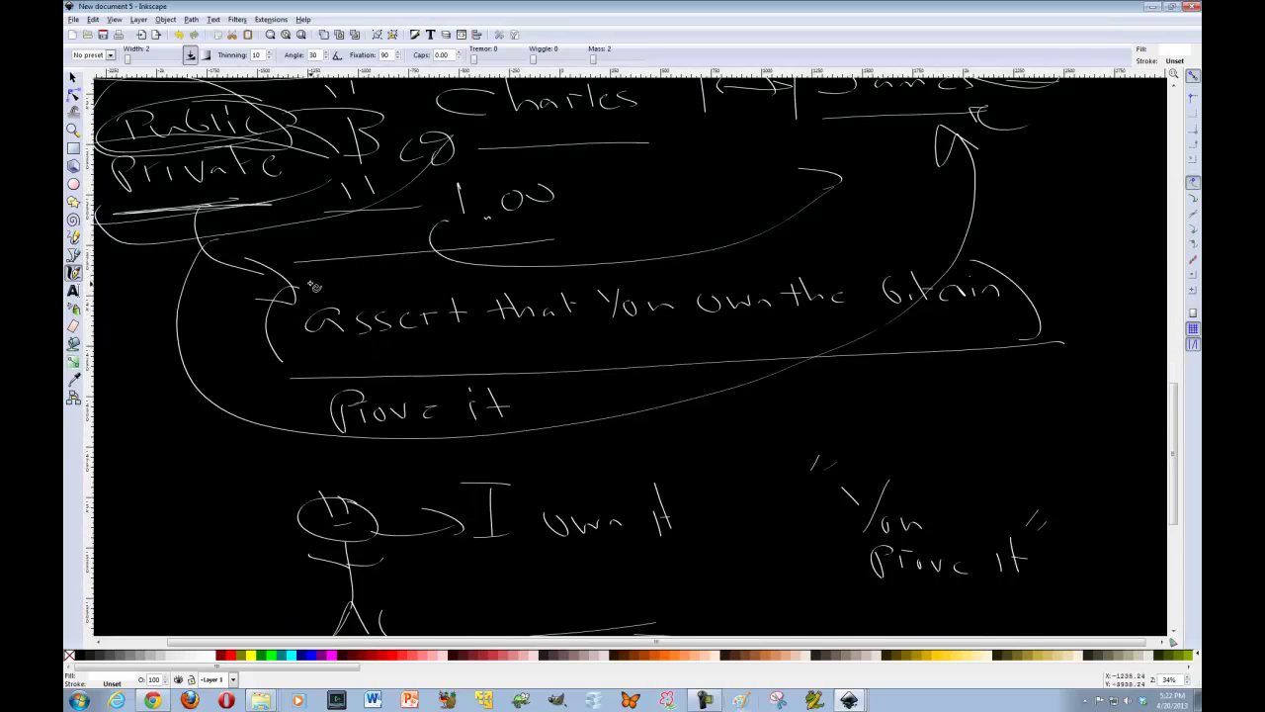
{"action": "scroll", "coordinate": [314, 287], "scroll_direction": "up", "scroll_amount": 4}
{"action": "scroll", "coordinate": [313, 286], "scroll_direction": "down", "scroll_amount": 20}
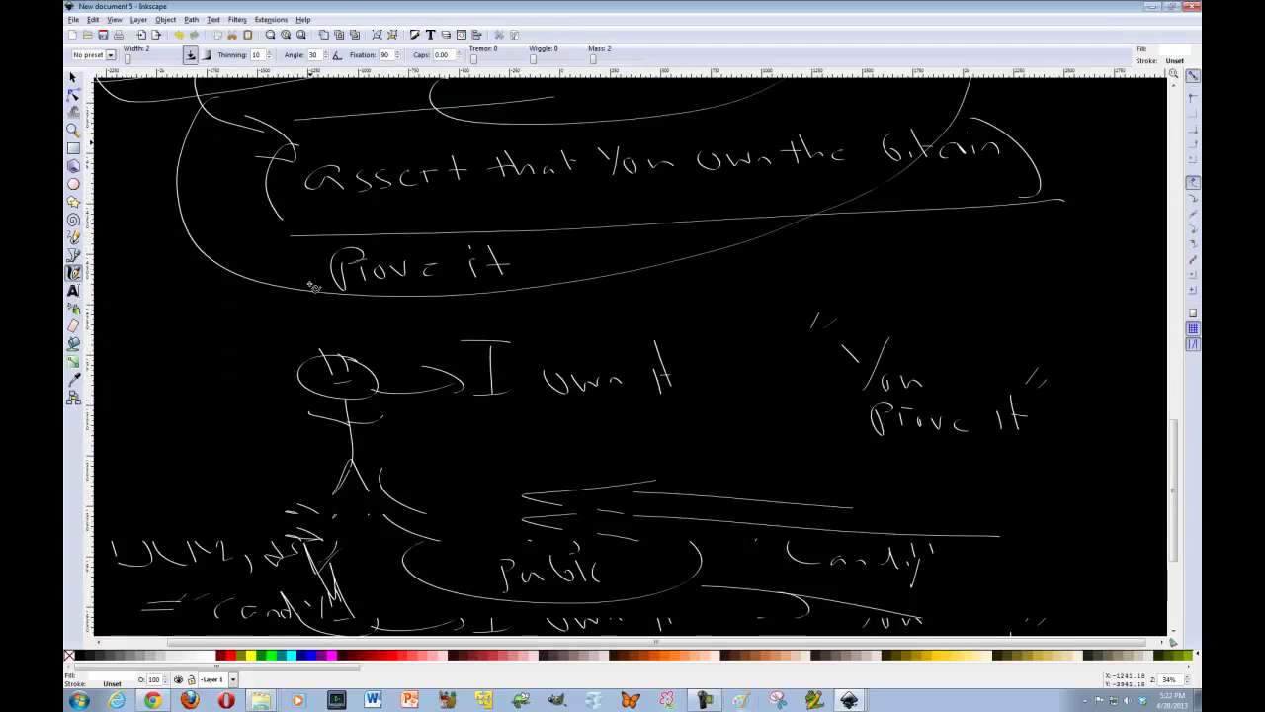
{"action": "scroll", "coordinate": [313, 287], "scroll_direction": "up", "scroll_amount": 5}
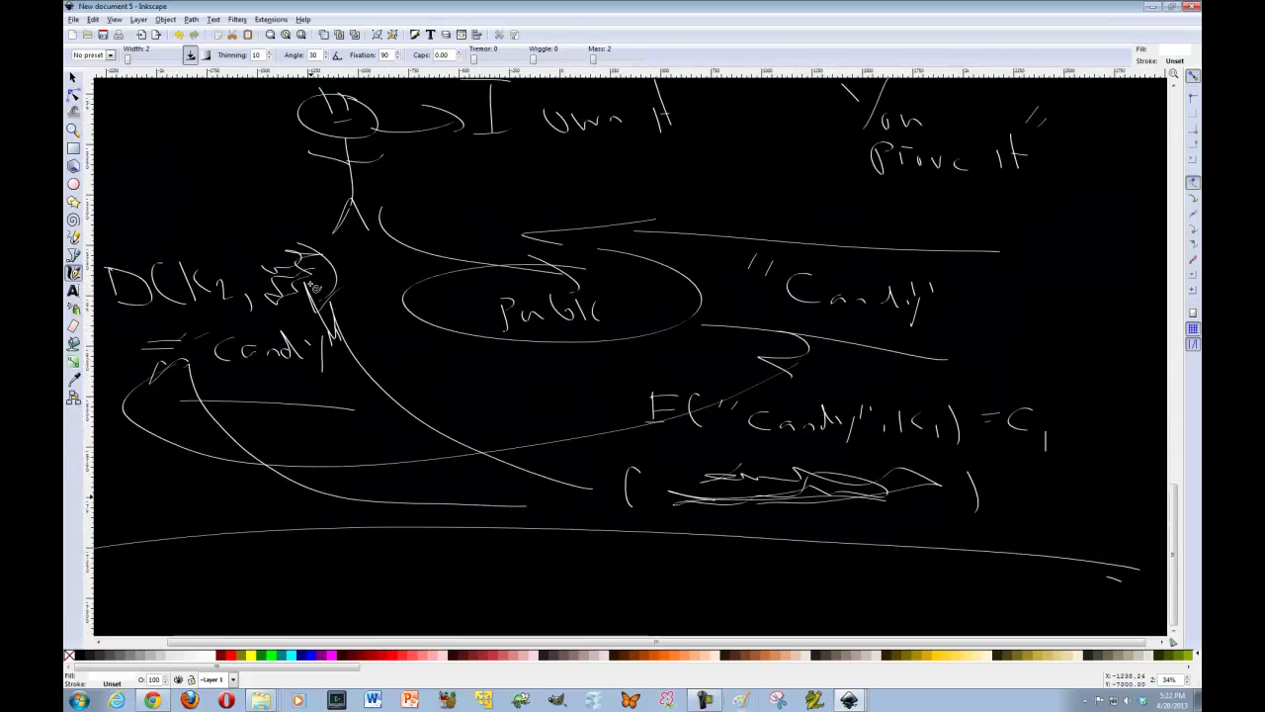
{"action": "scroll", "coordinate": [314, 285], "scroll_direction": "down", "scroll_amount": 1}
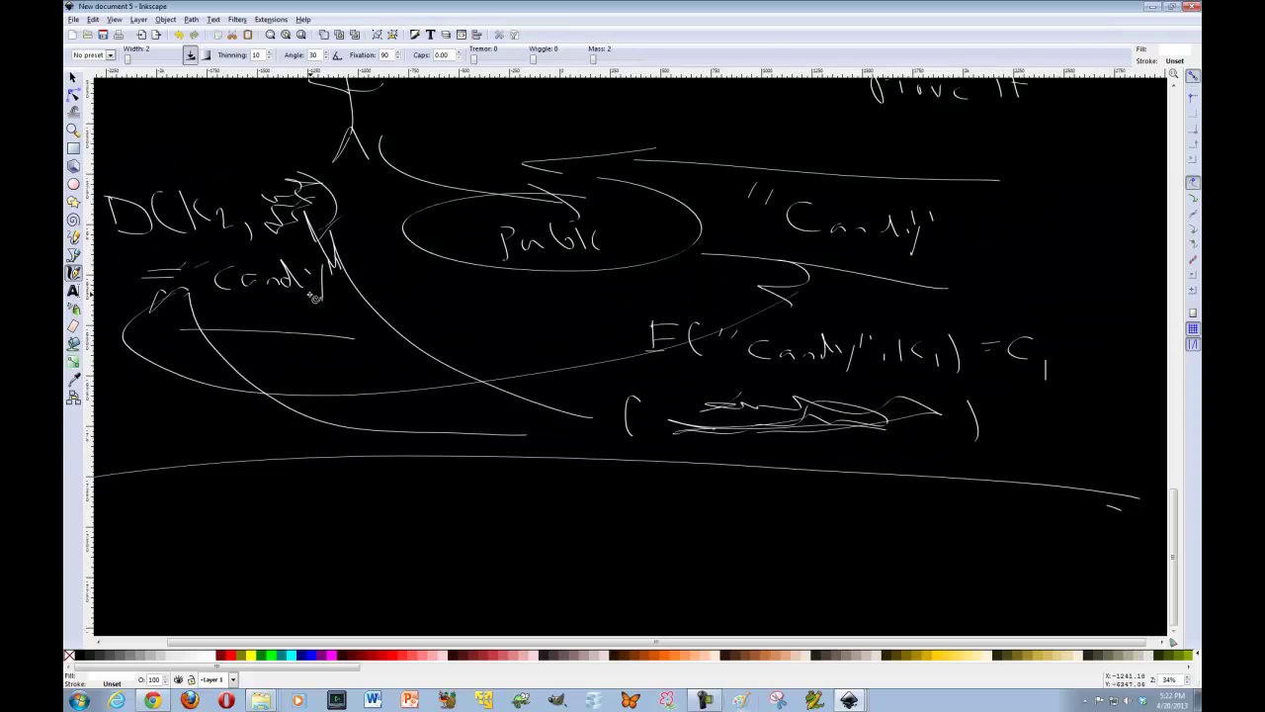
{"action": "scroll", "coordinate": [314, 297], "scroll_direction": "up", "scroll_amount": 4}
{"action": "scroll", "coordinate": [314, 296], "scroll_direction": "down", "scroll_amount": 5}
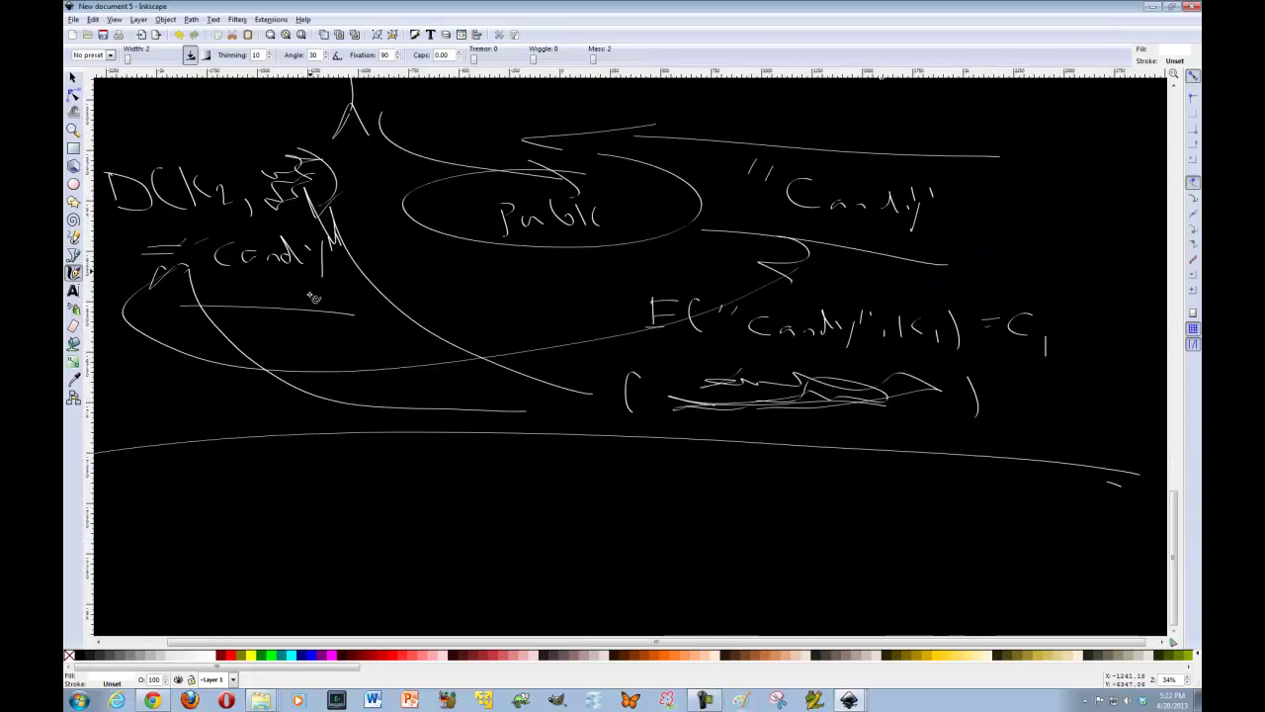
{"action": "scroll", "coordinate": [313, 297], "scroll_direction": "down", "scroll_amount": 1}
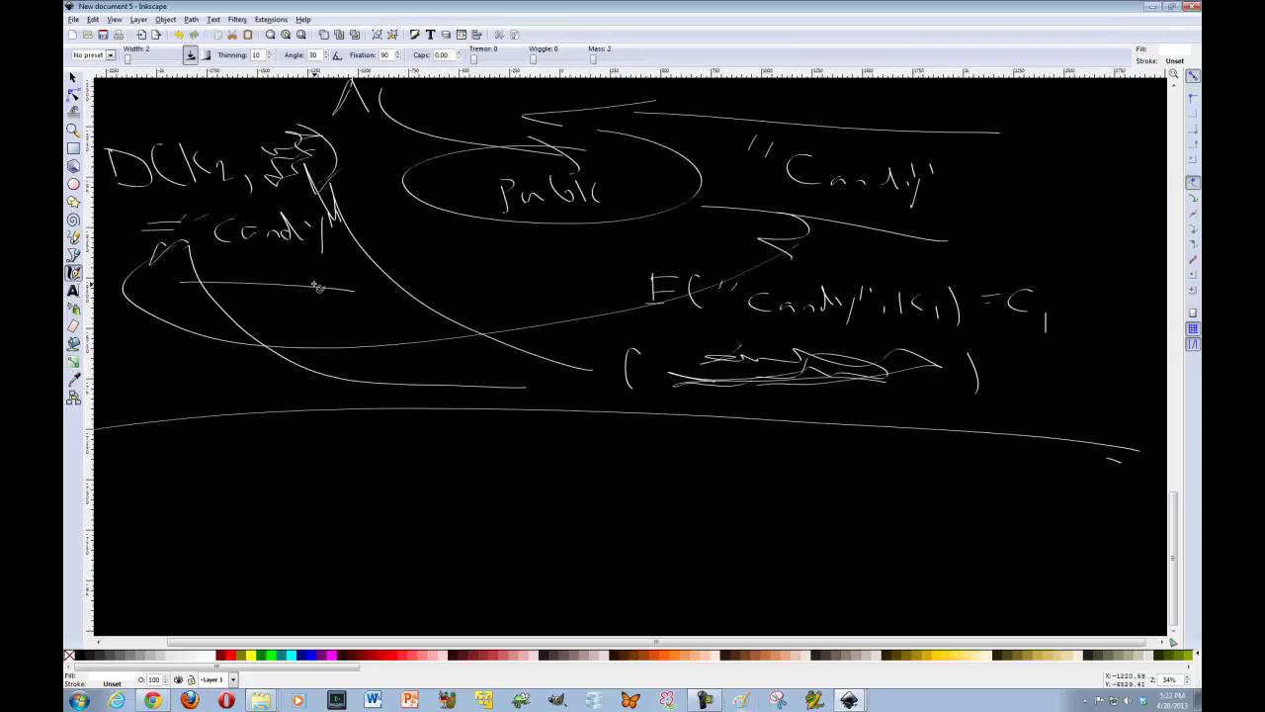
{"action": "scroll", "coordinate": [318, 286], "scroll_direction": "up", "scroll_amount": 10}
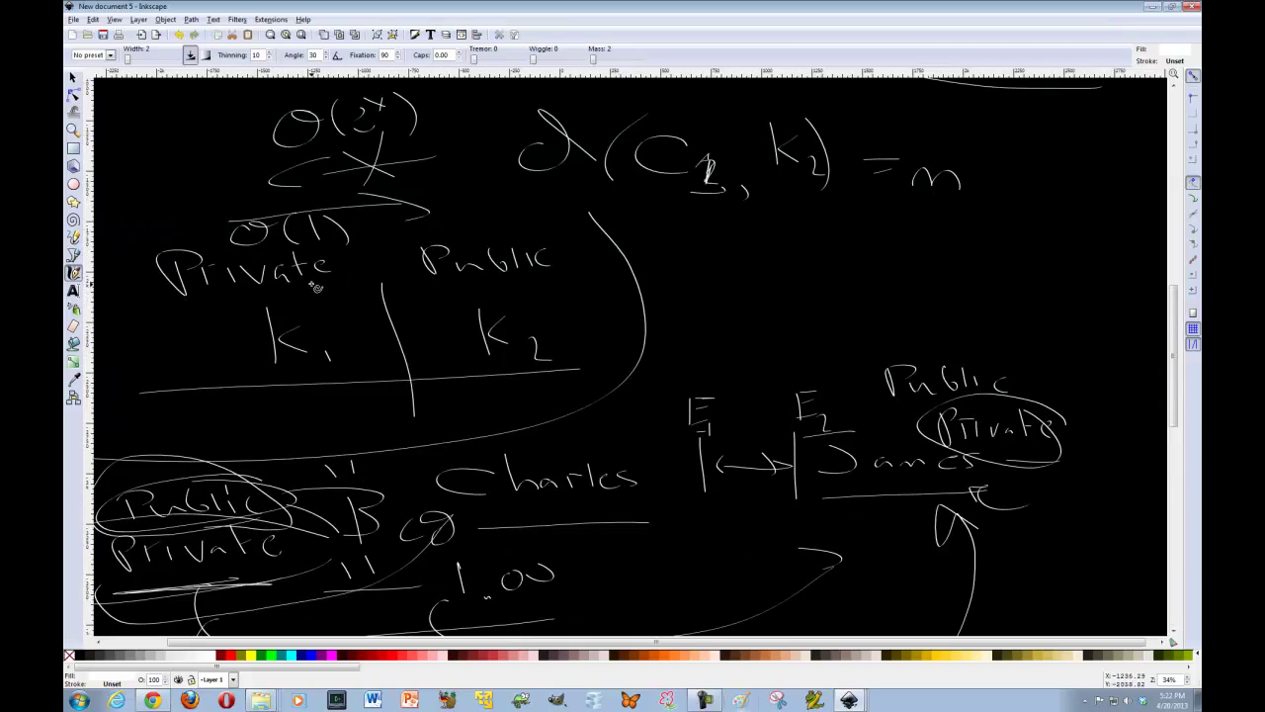